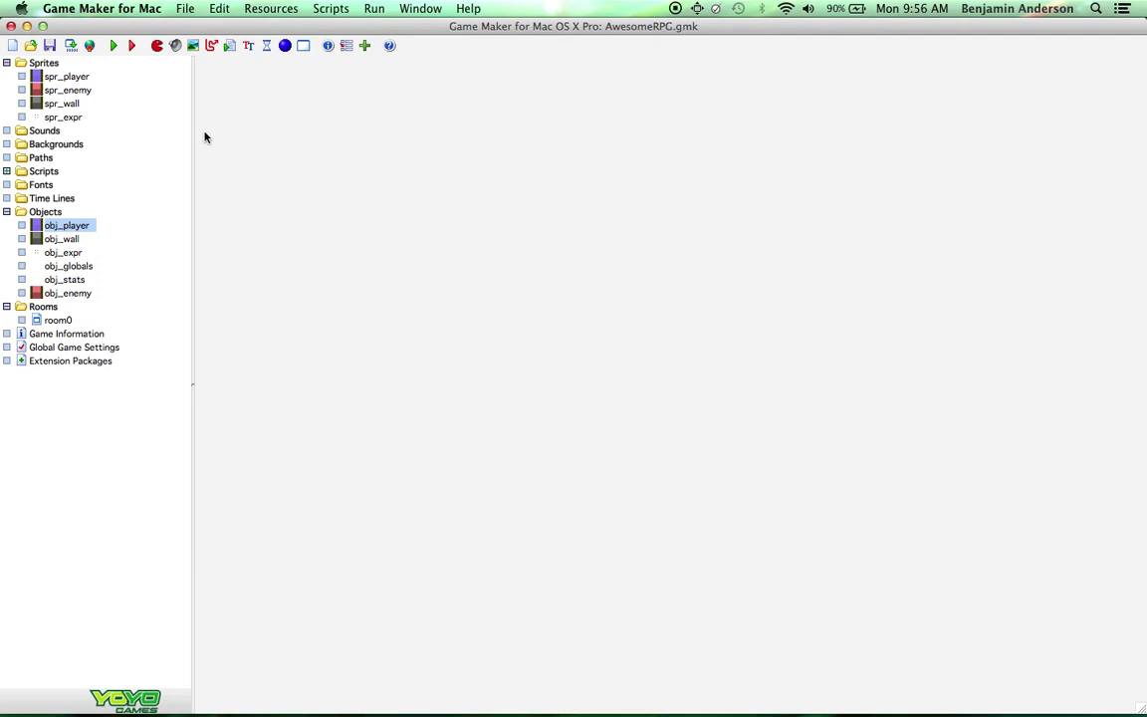
# Narrow the resource tree panel and bring up the spr_player sprite's context menu
pyautogui.moveTo(192, 138); pyautogui.dragTo(147, 138)
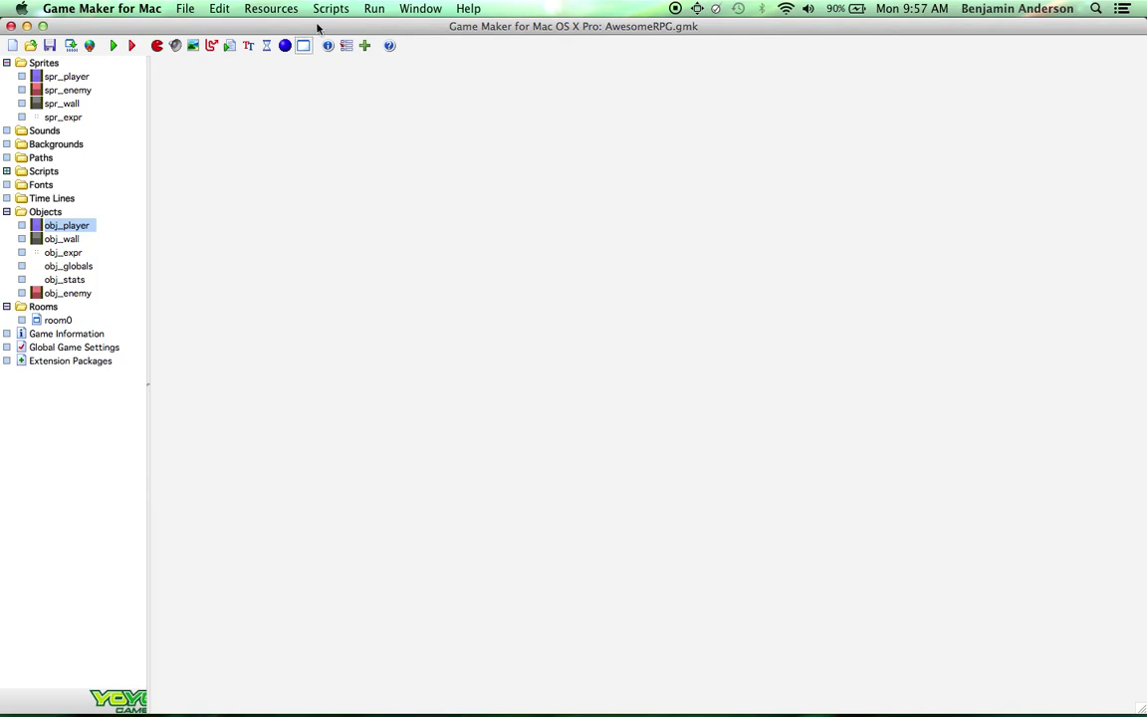
pyautogui.rightClick(72, 80)
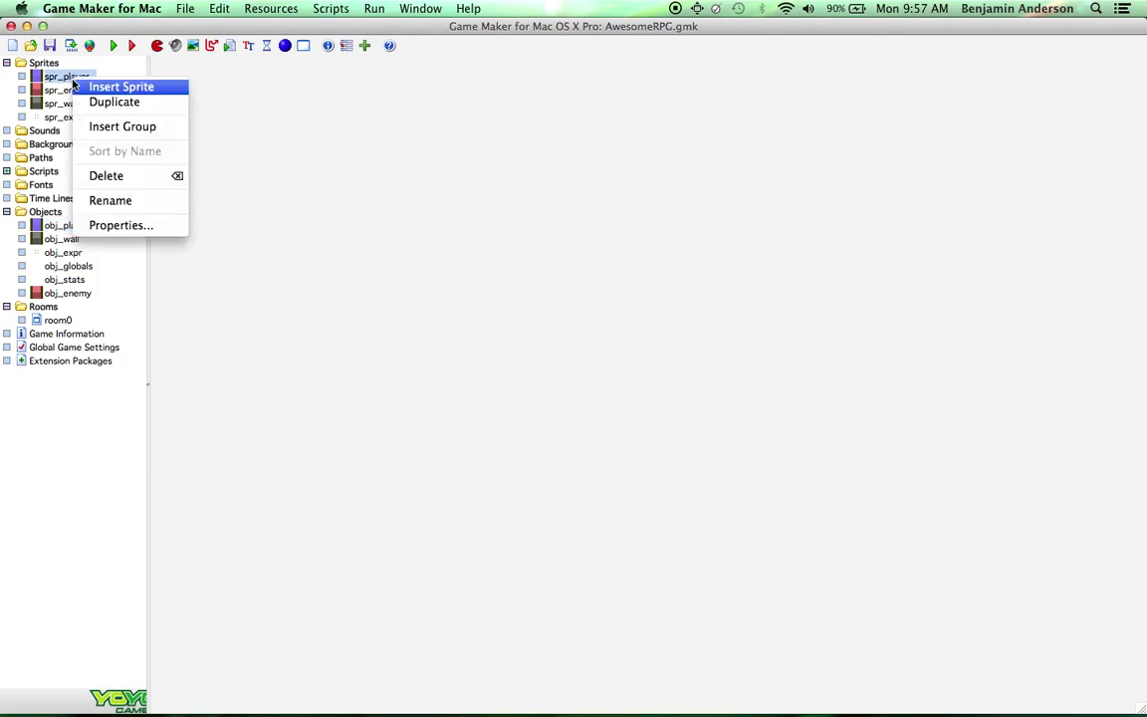
# Duplicate spr_player as spr_player_stand and edit it in an enlarged Sprite Editor
pyautogui.click(104, 102)
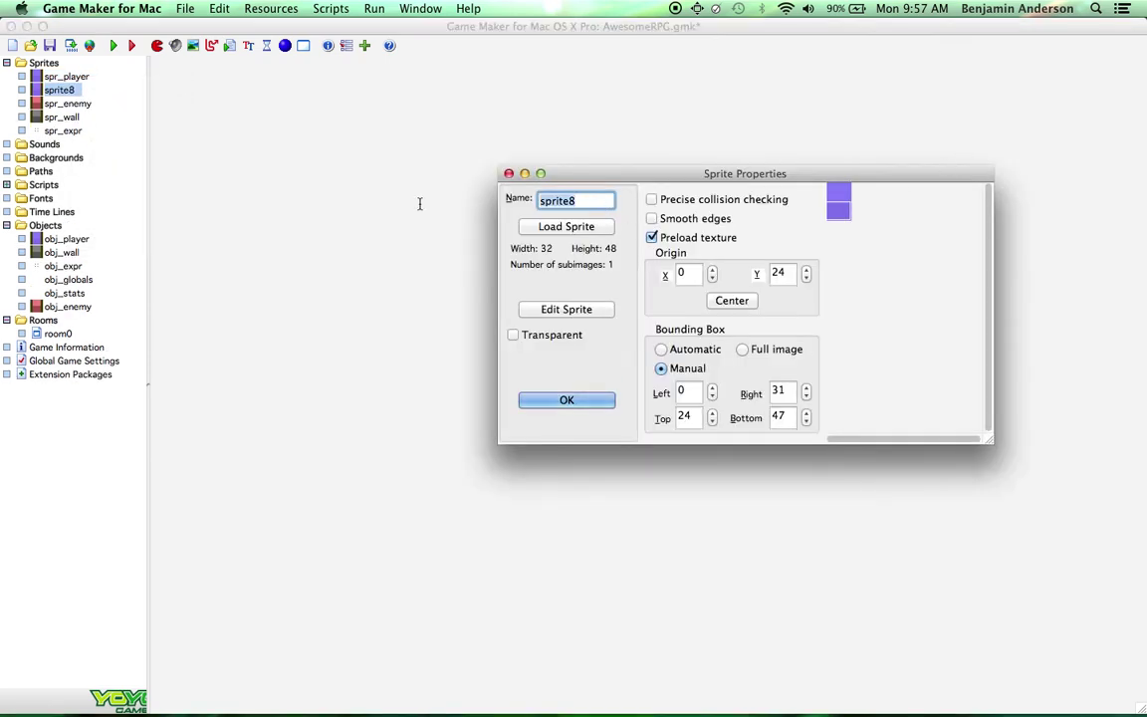
pyautogui.write('spr_player')
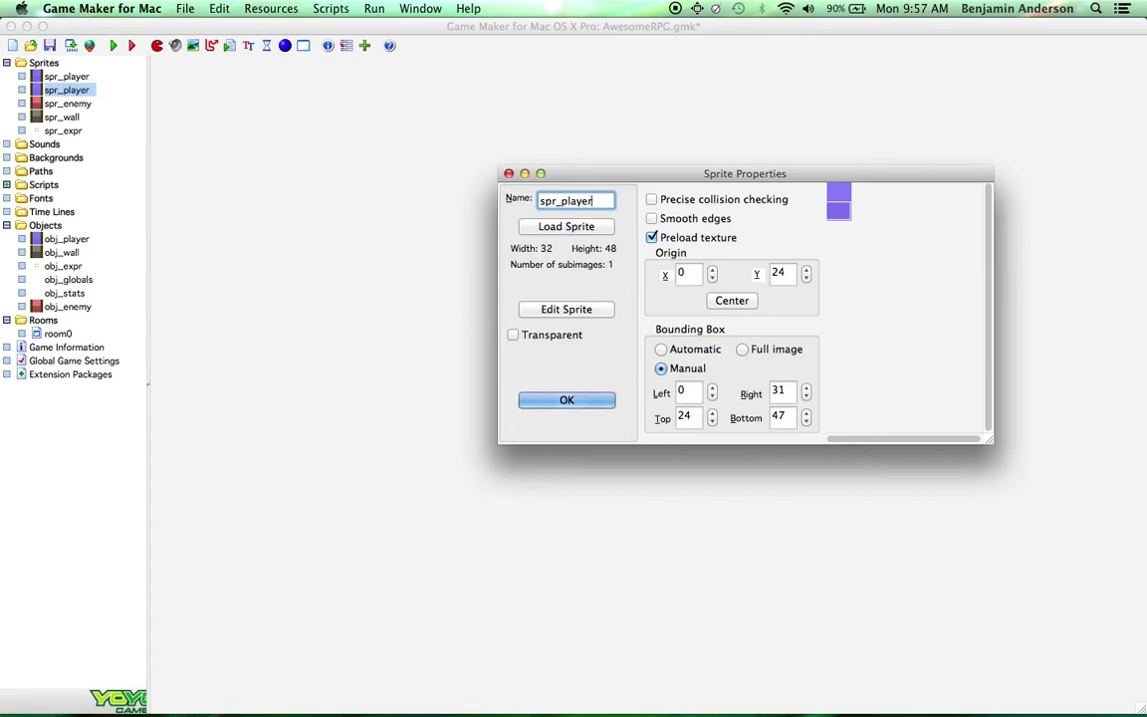
pyautogui.write('_stand')
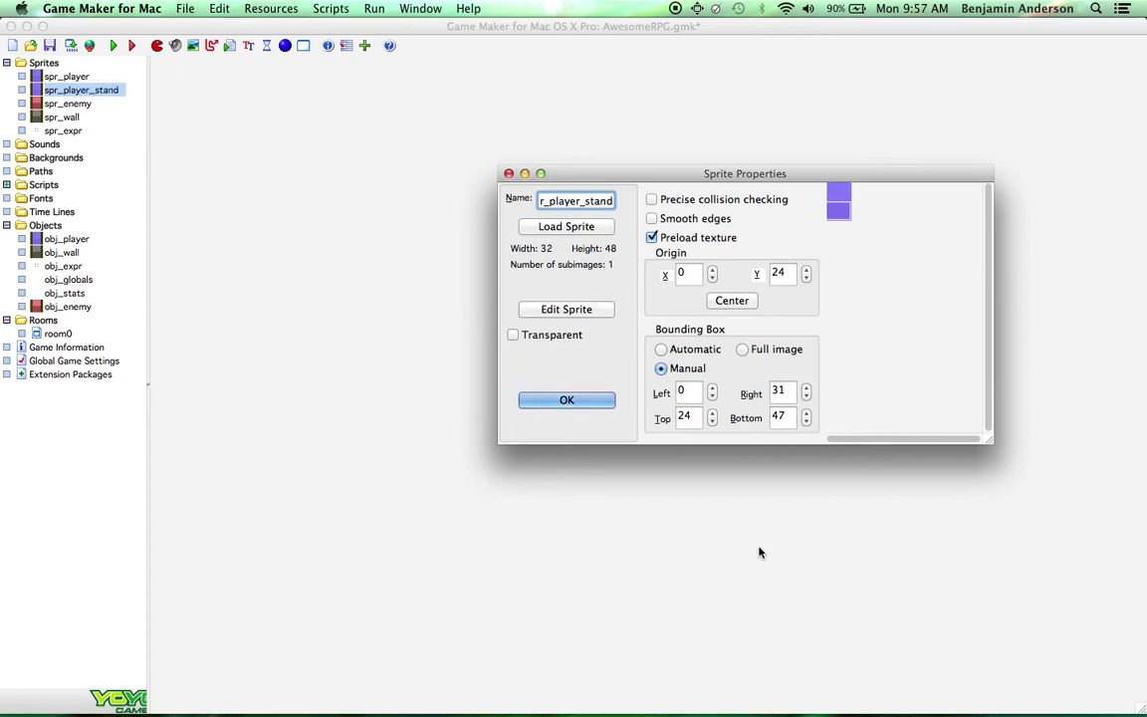
pyautogui.click(586, 310)
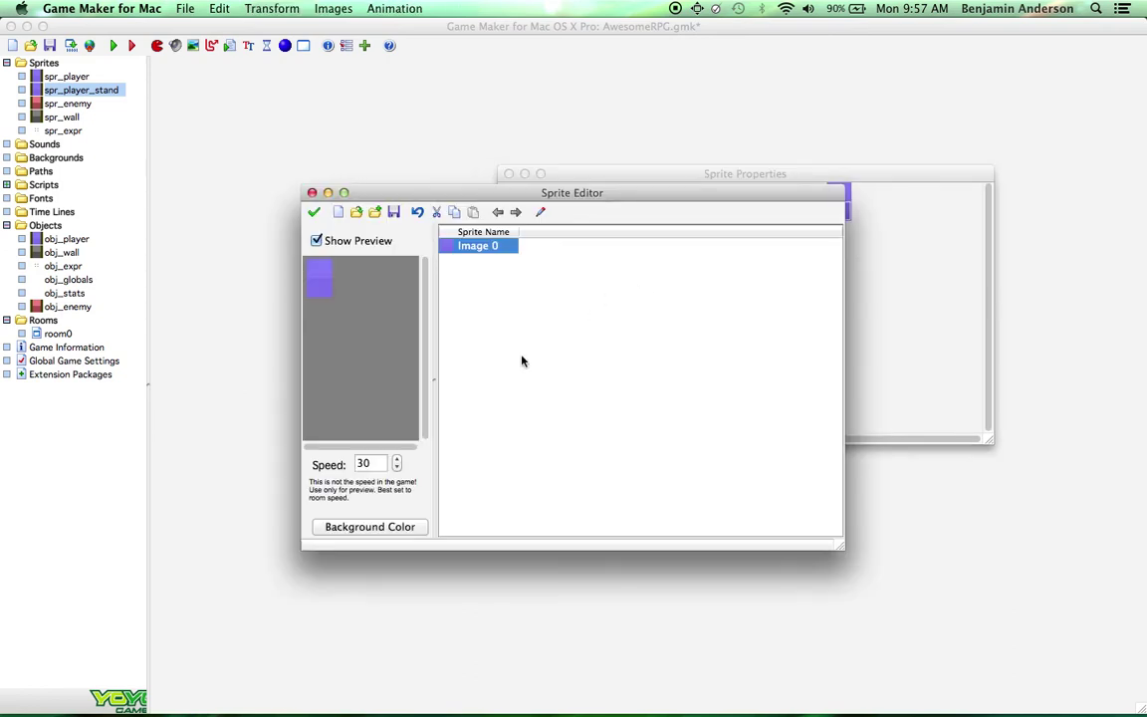
pyautogui.moveTo(576, 197); pyautogui.dragTo(518, 100)
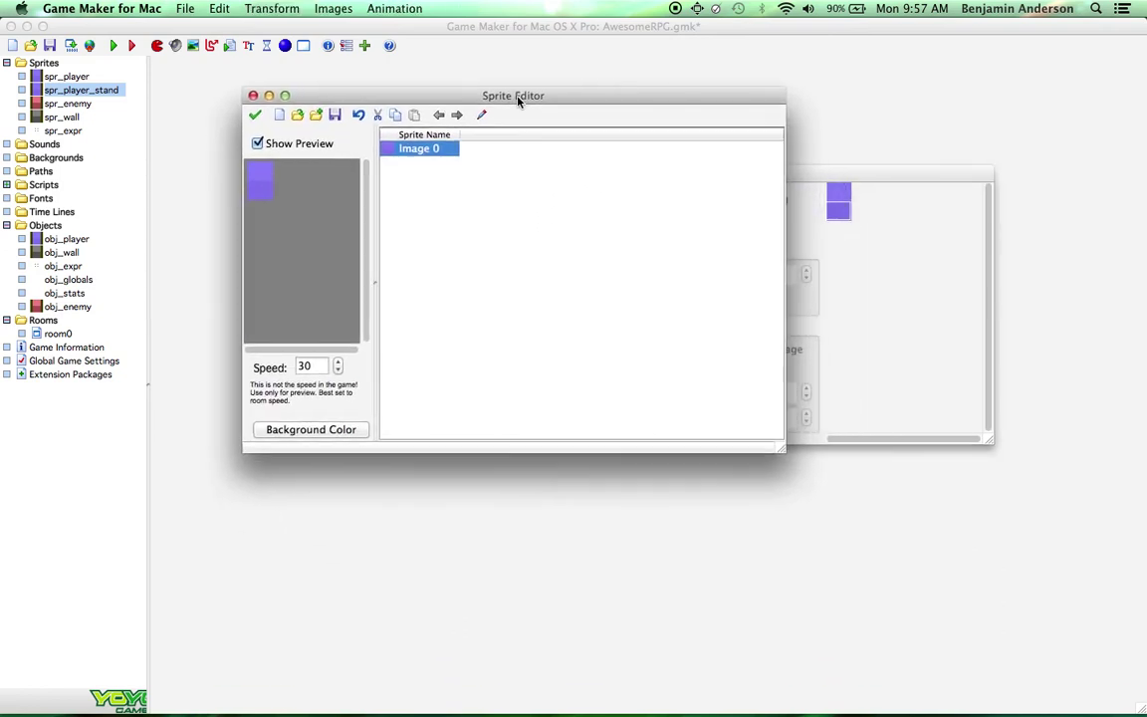
pyautogui.moveTo(783, 450); pyautogui.dragTo(972, 608)
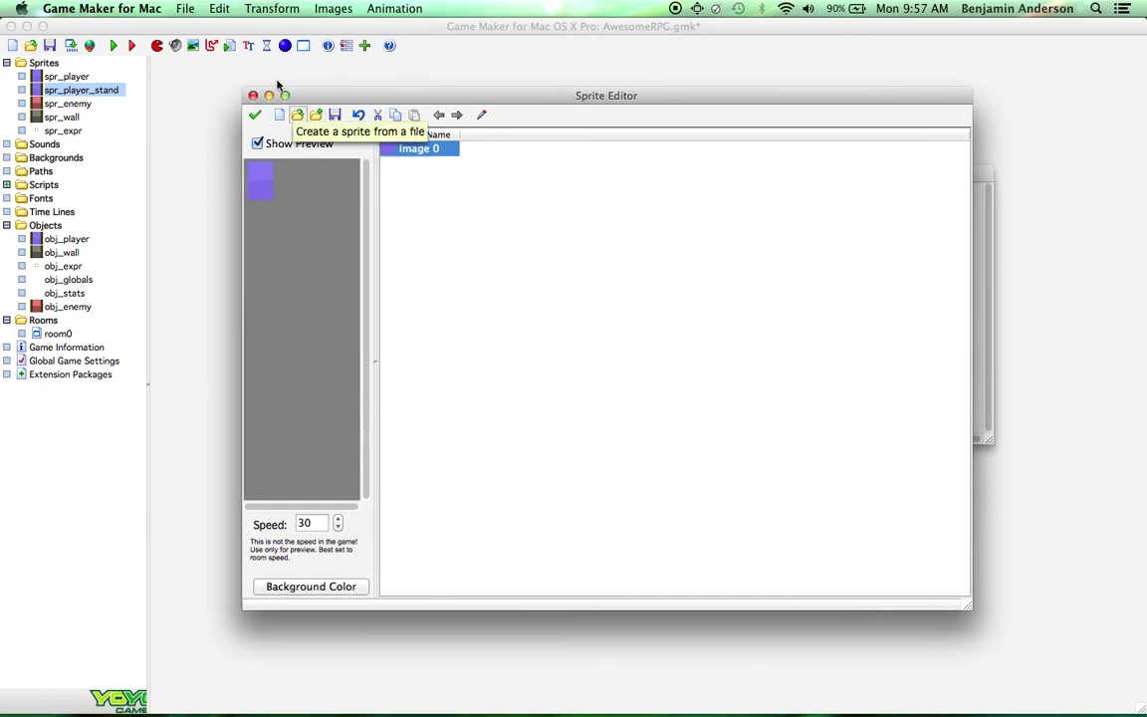
pyautogui.click(270, 12)
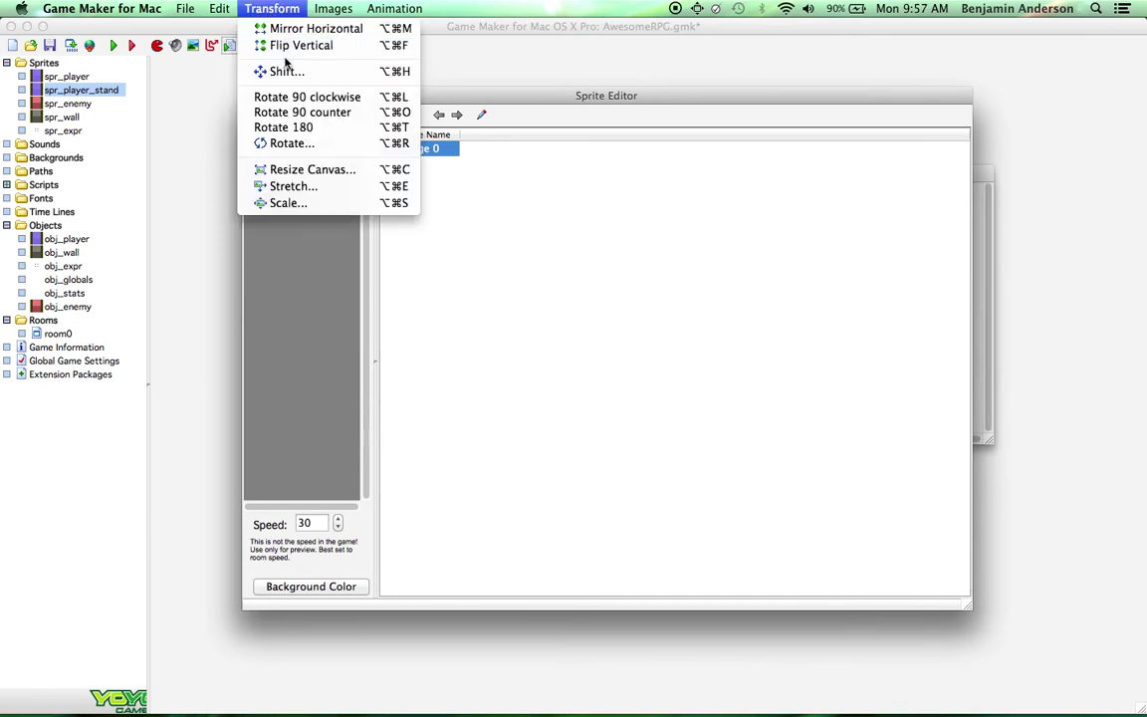
# Resize the spr_player_stand canvas height from 48 to 32 pixels, making it 32×32
pyautogui.click(315, 171)
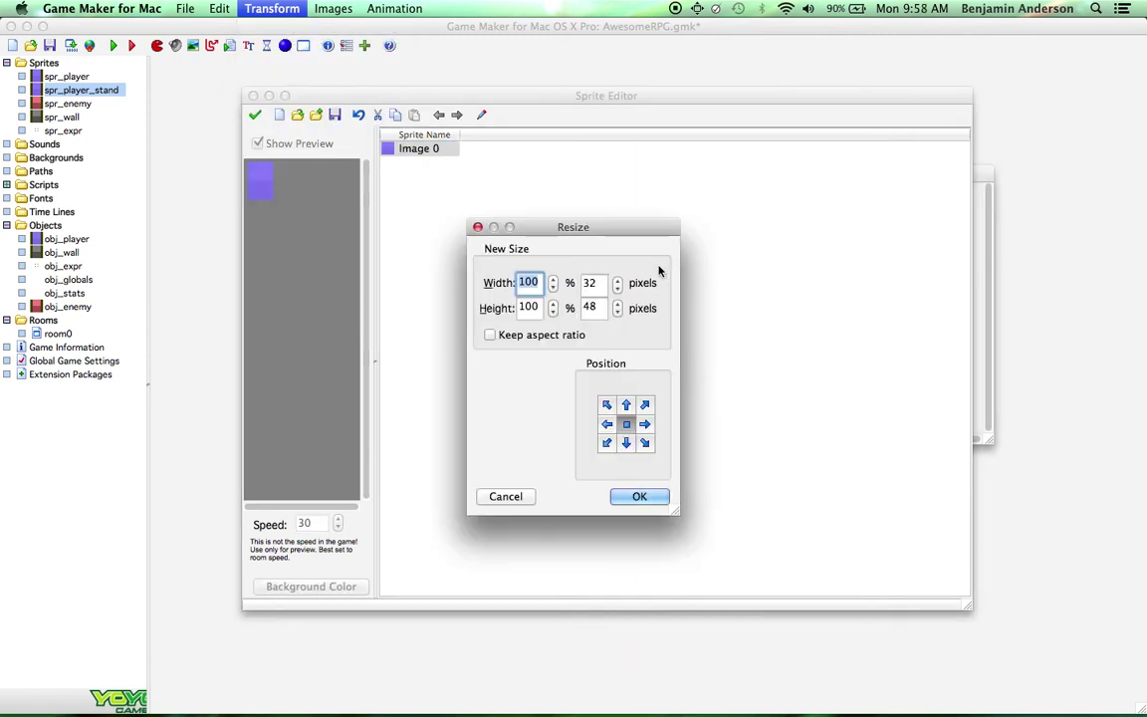
pyautogui.doubleClick(593, 308)
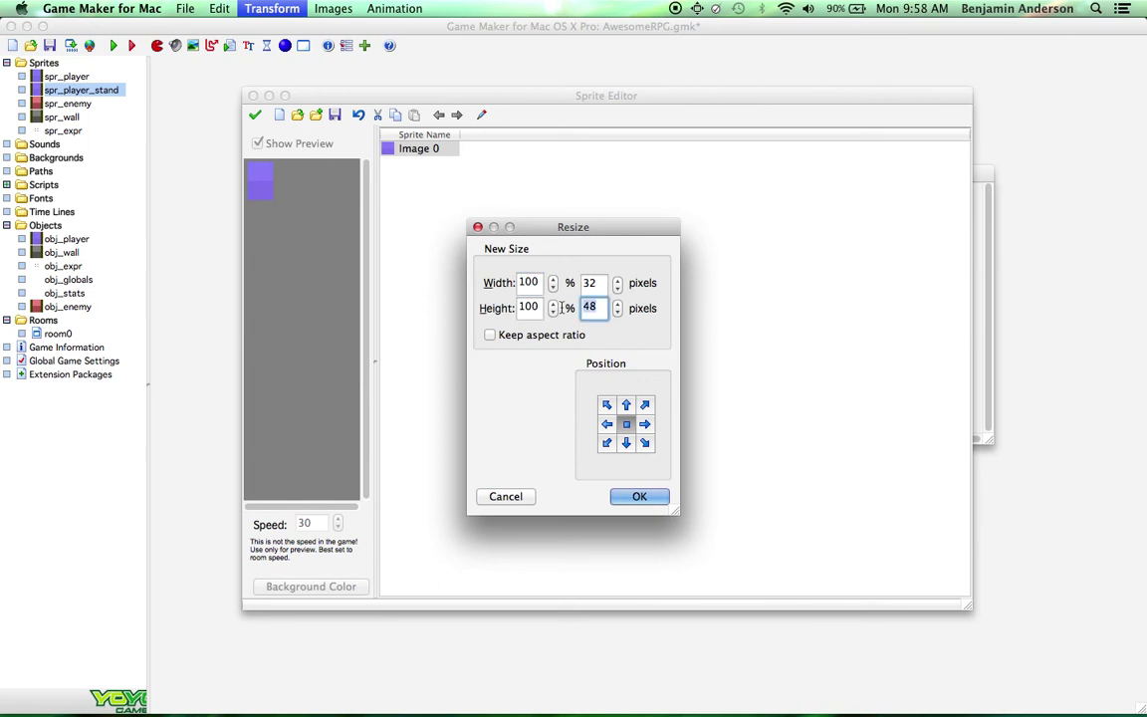
pyautogui.write('32')
pyautogui.click(640, 497)
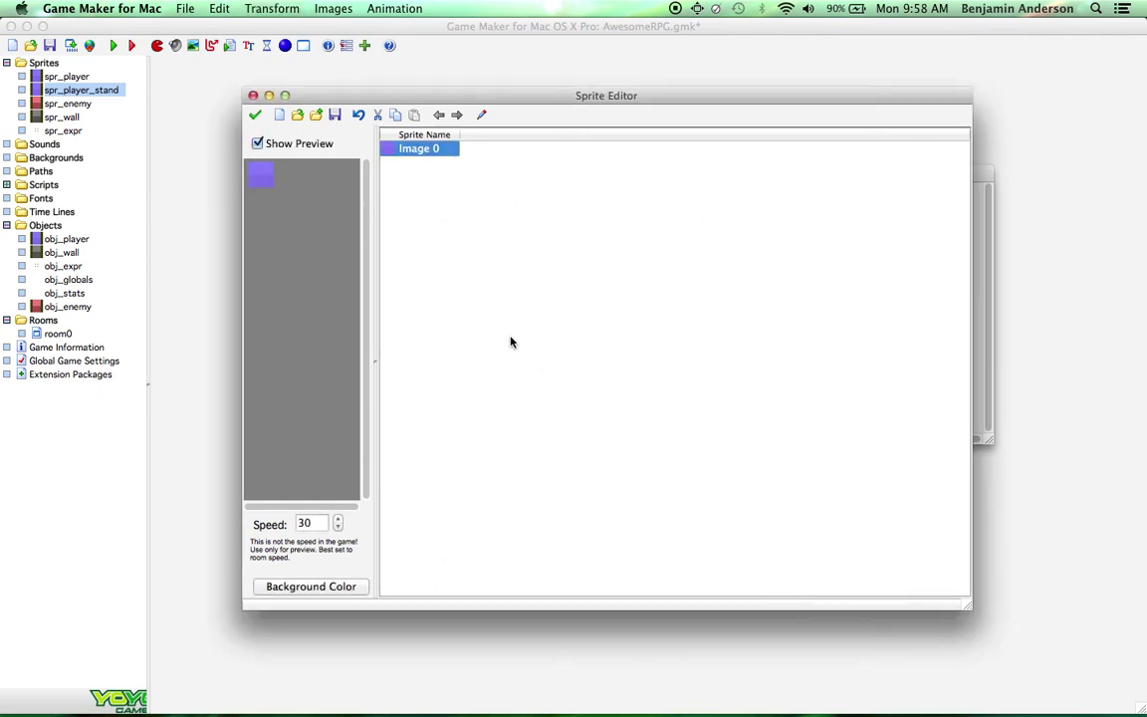
pyautogui.doubleClick(408, 149)
# Zoom in and flood-fill both purple halves of the image with green
pyautogui.click(164, 133)
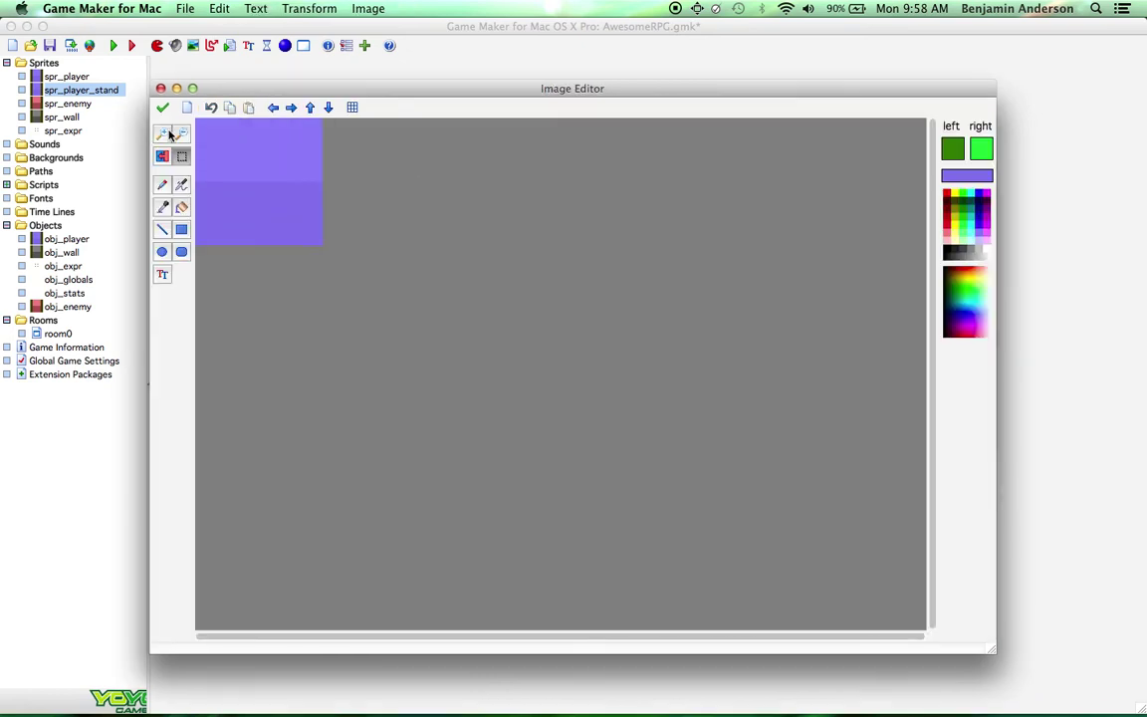
pyautogui.click(165, 134)
pyautogui.click(164, 133)
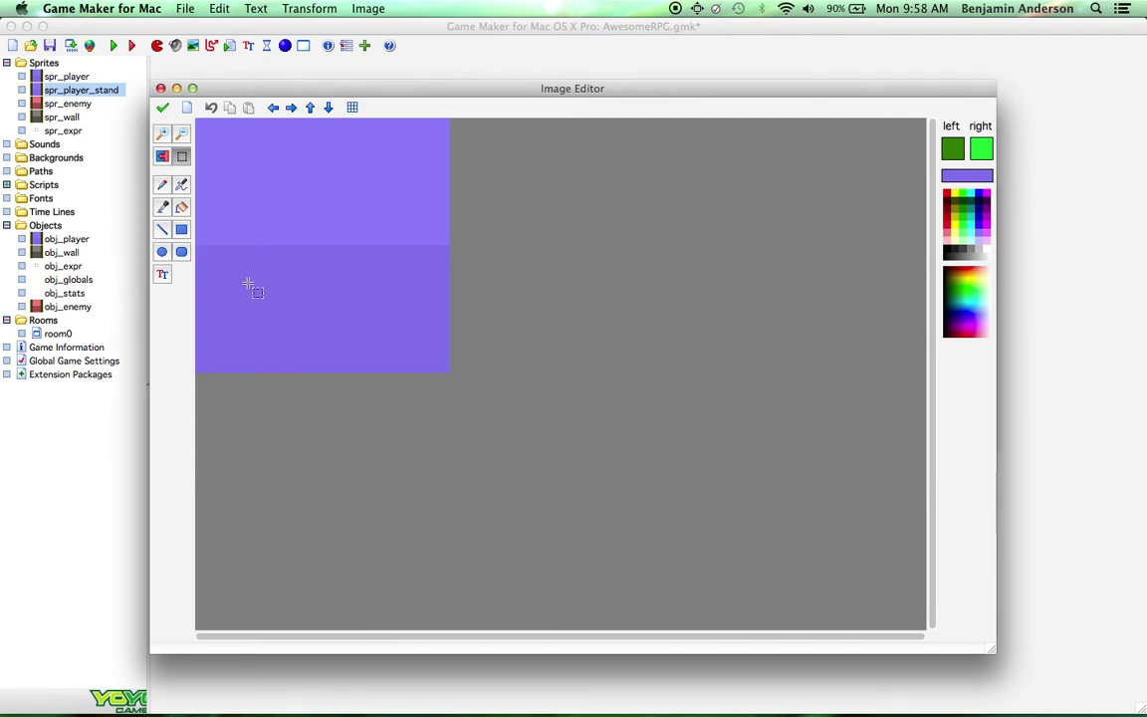
pyautogui.click(182, 208)
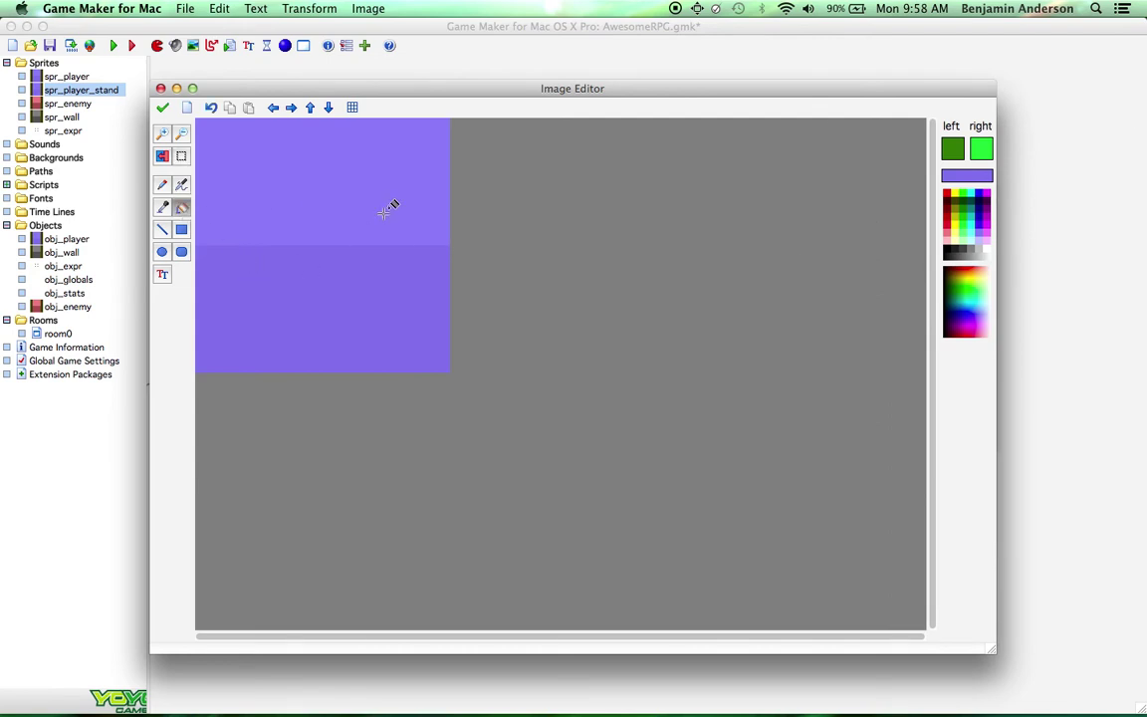
pyautogui.click(385, 212)
pyautogui.click(373, 251)
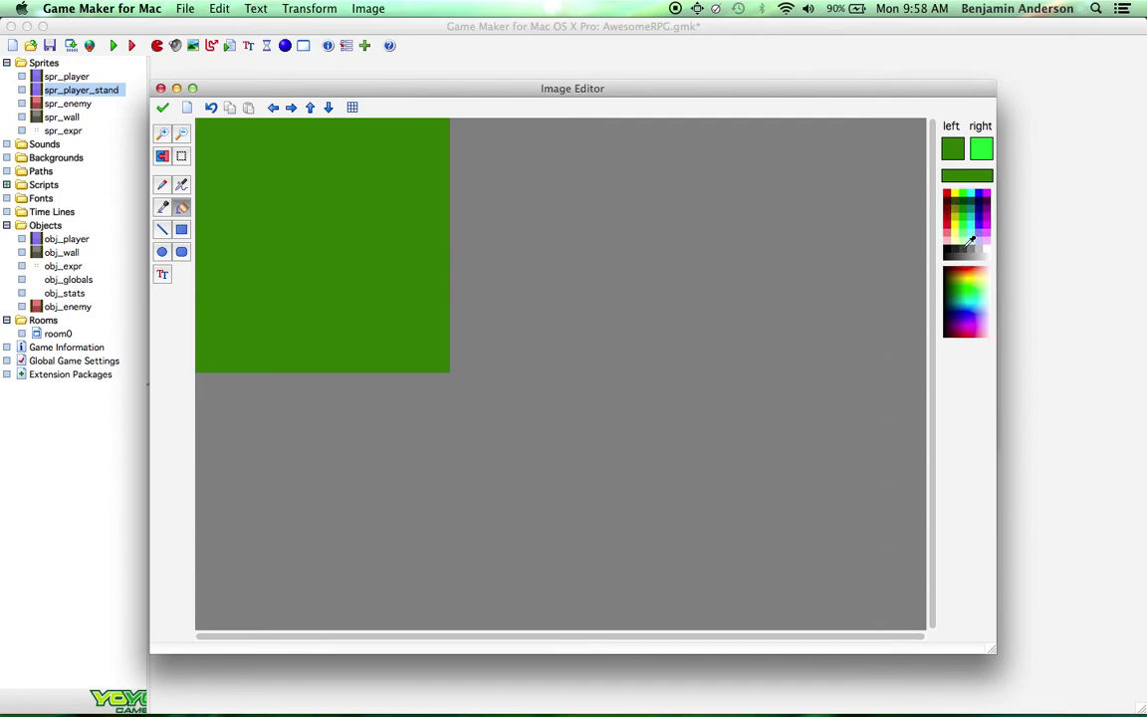
# Draw a near-black rectangle in the sprite's middle and fill it black
pyautogui.click(951, 249)
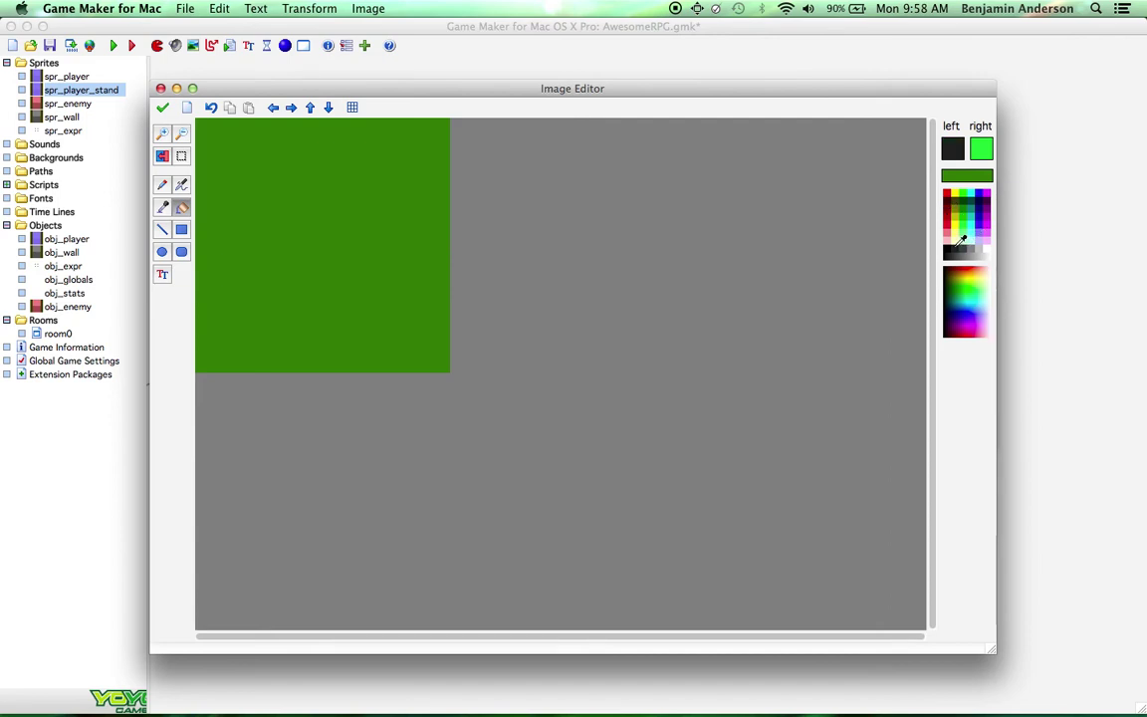
pyautogui.click(181, 229)
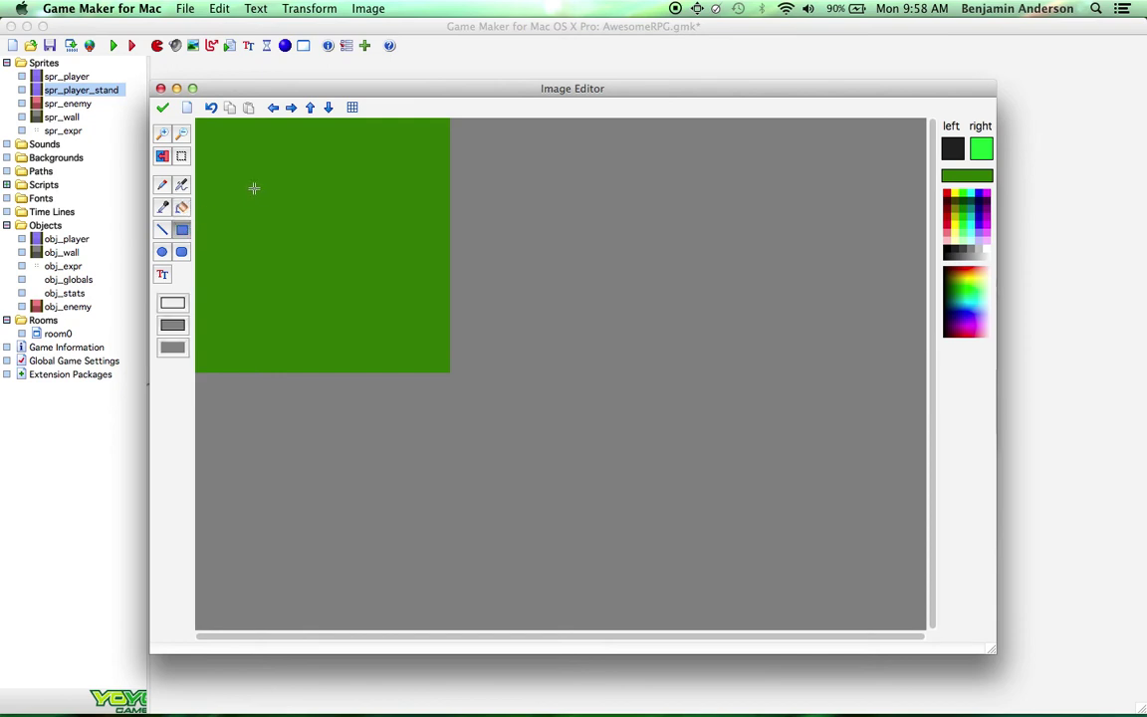
pyautogui.moveTo(254, 185); pyautogui.dragTo(384, 372)
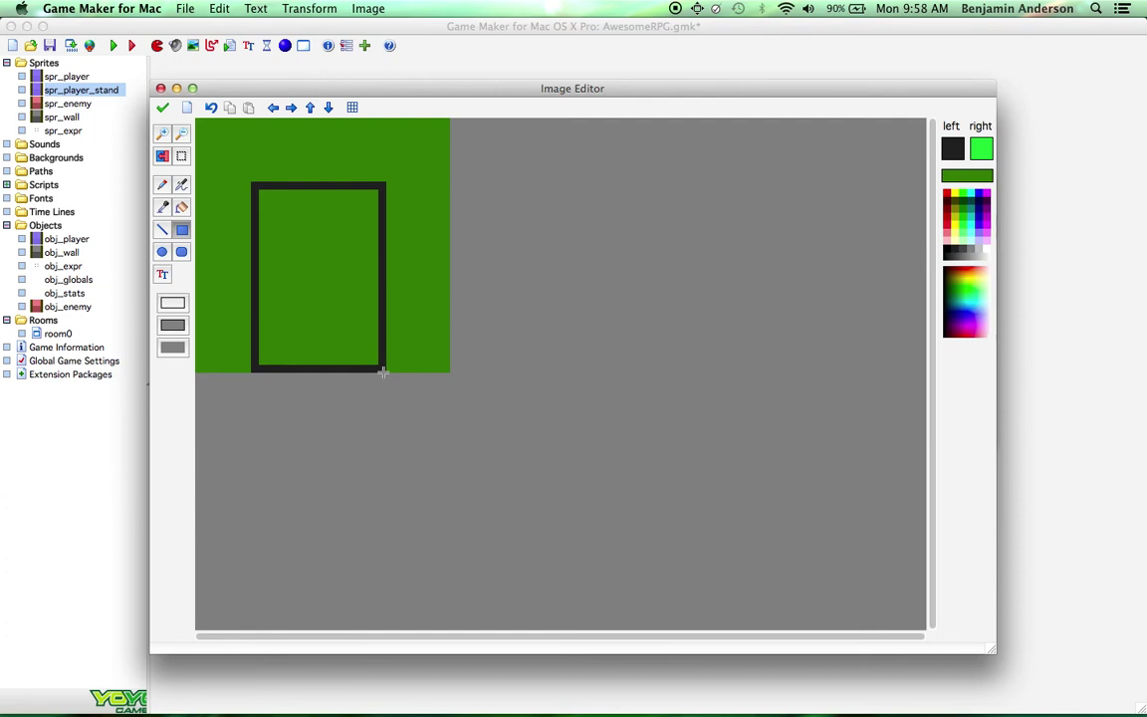
pyautogui.click(181, 206)
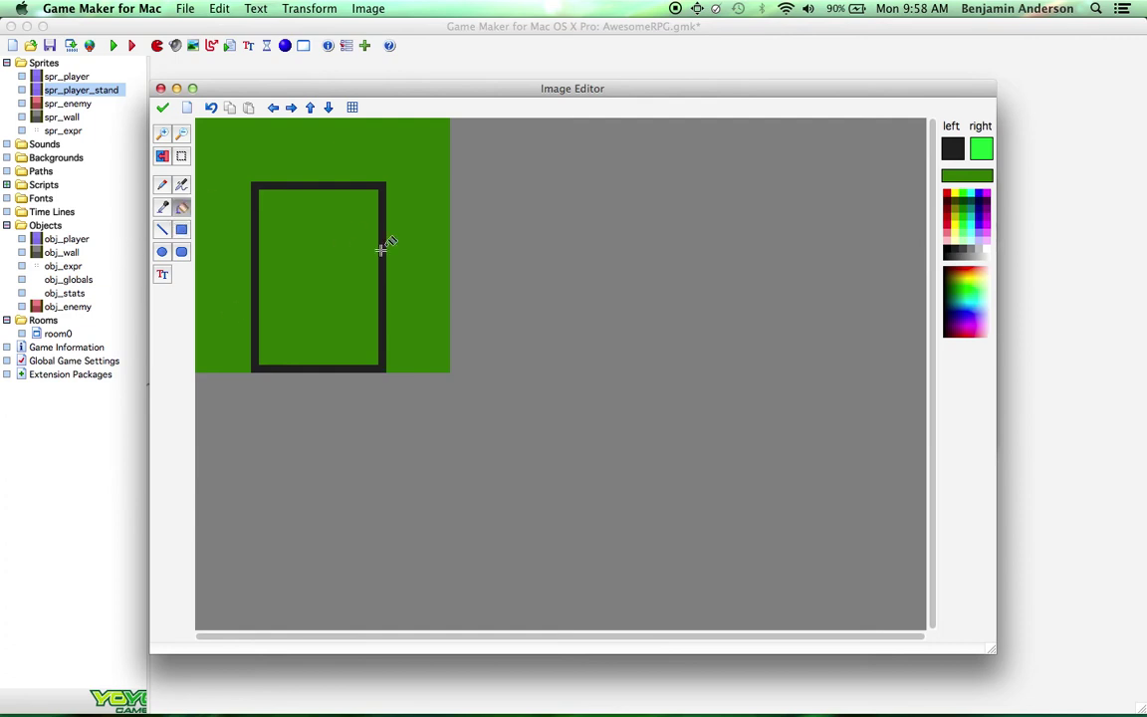
pyautogui.click(343, 256)
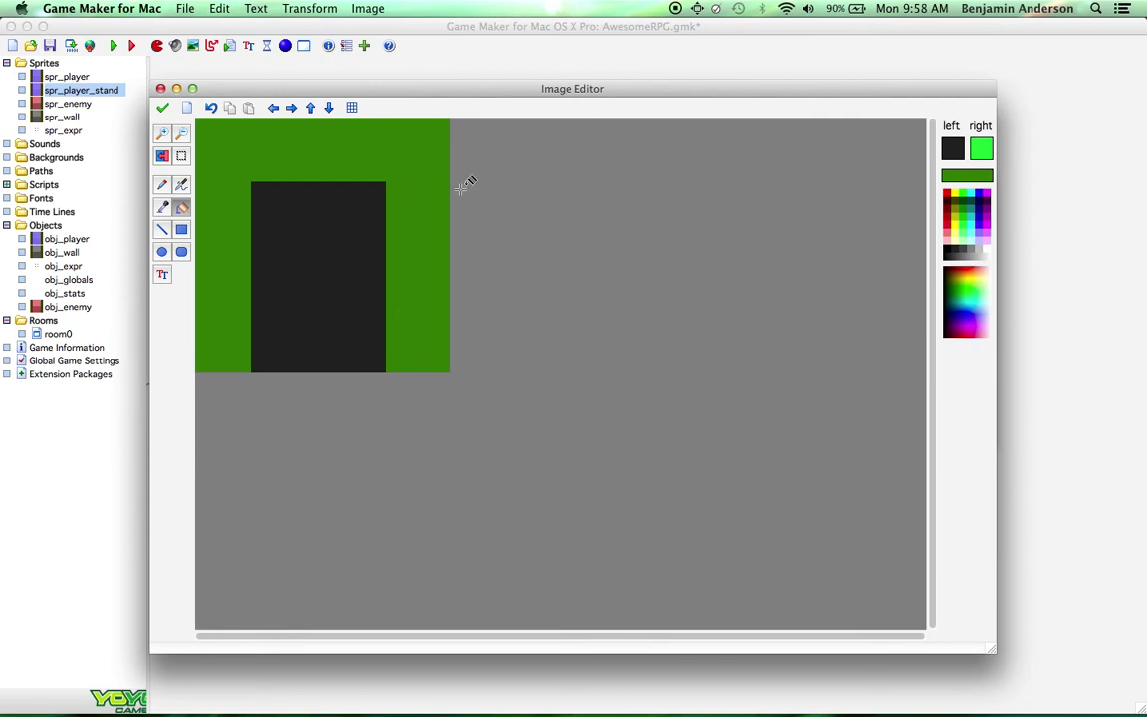
# Cut a solid green rectangle into the block's bottom to form two legs
pyautogui.keyDown('ctrl'); pyautogui.click(422, 210); pyautogui.keyUp('ctrl')
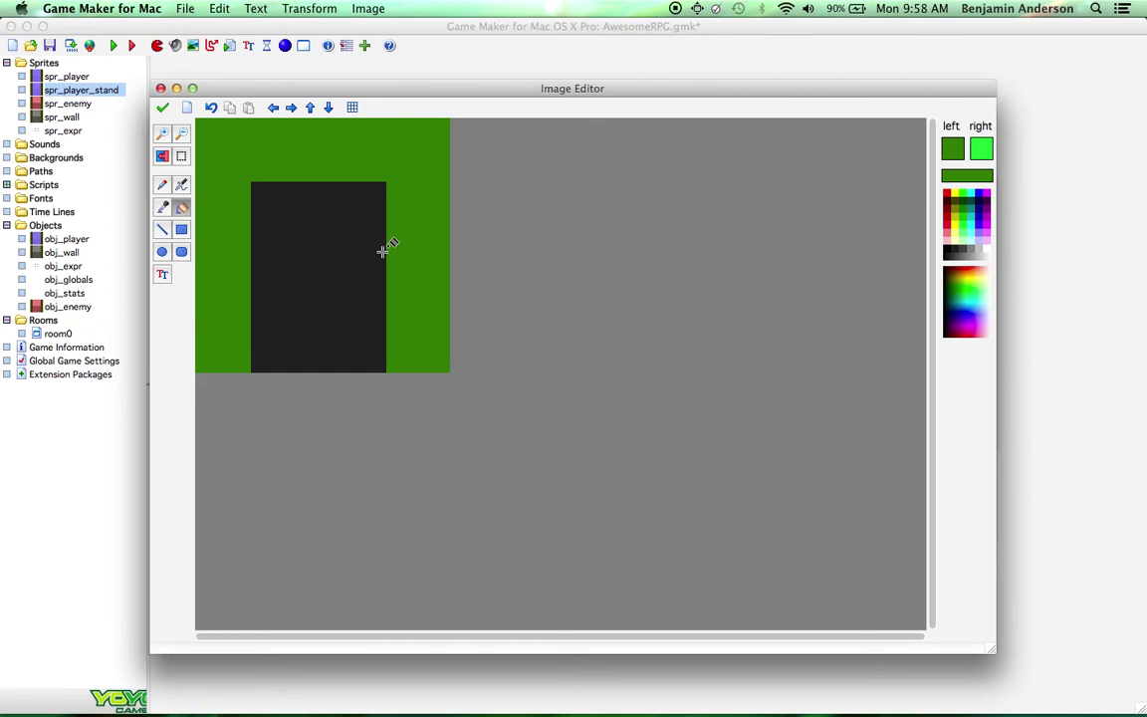
pyautogui.click(181, 229)
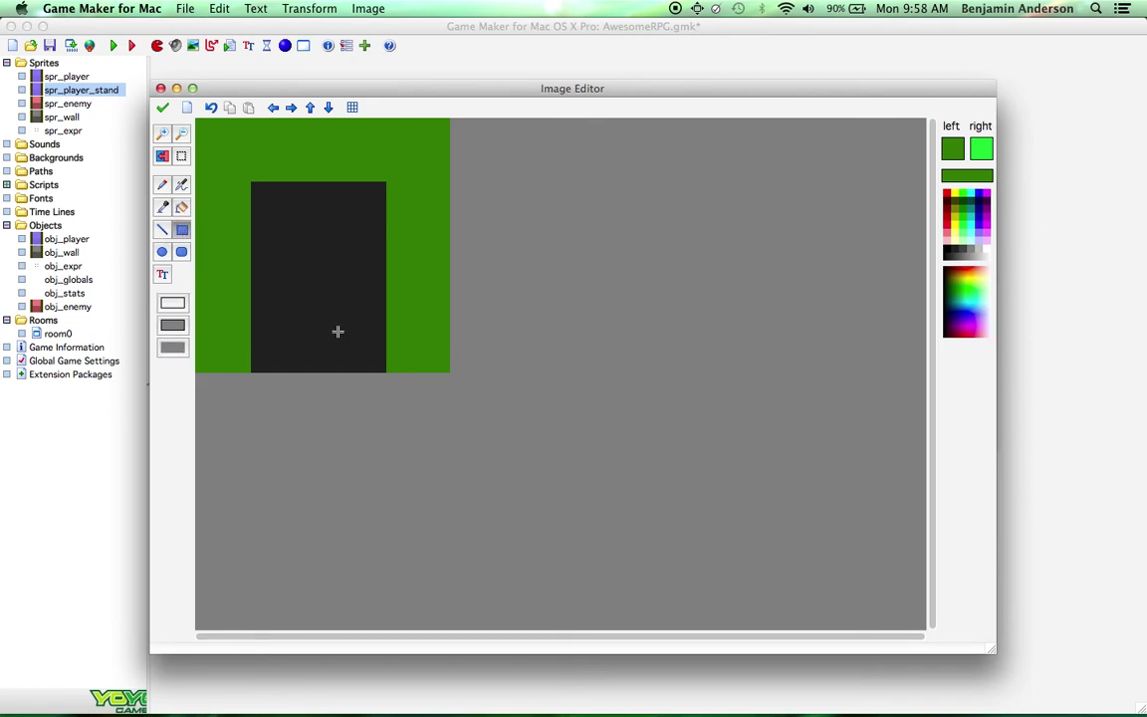
pyautogui.click(172, 346)
pyautogui.moveTo(270, 303); pyautogui.dragTo(363, 370)
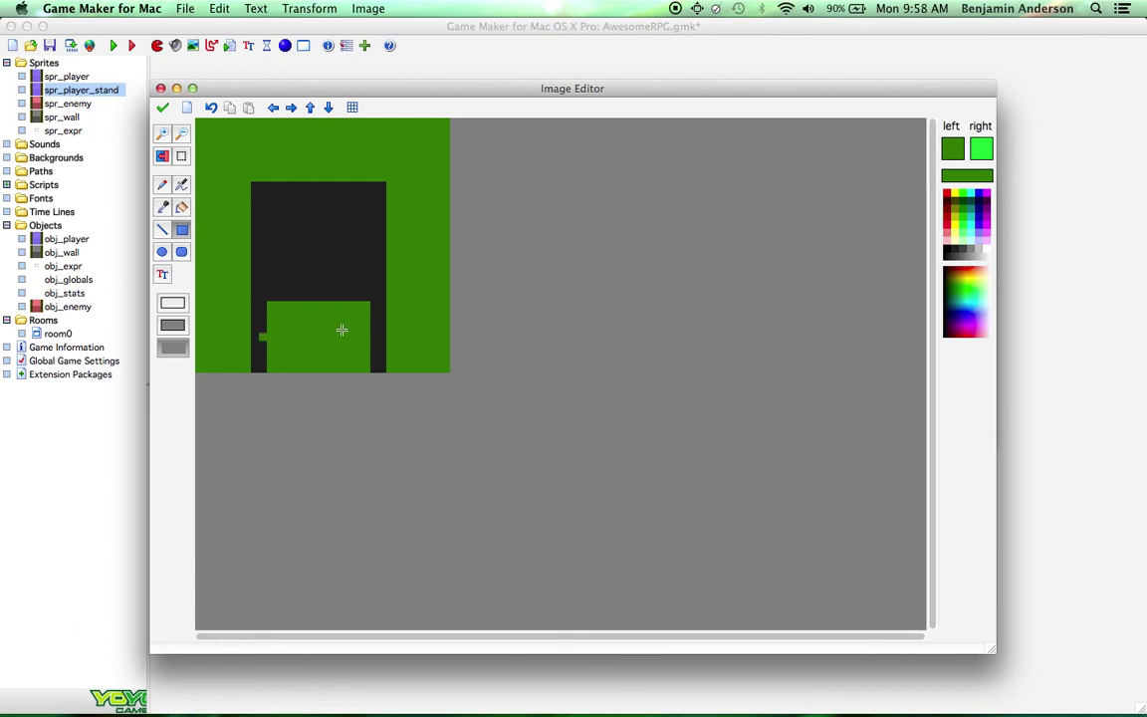
pyautogui.keyDown('ctrl'); pyautogui.click(263, 336); pyautogui.keyUp('ctrl')
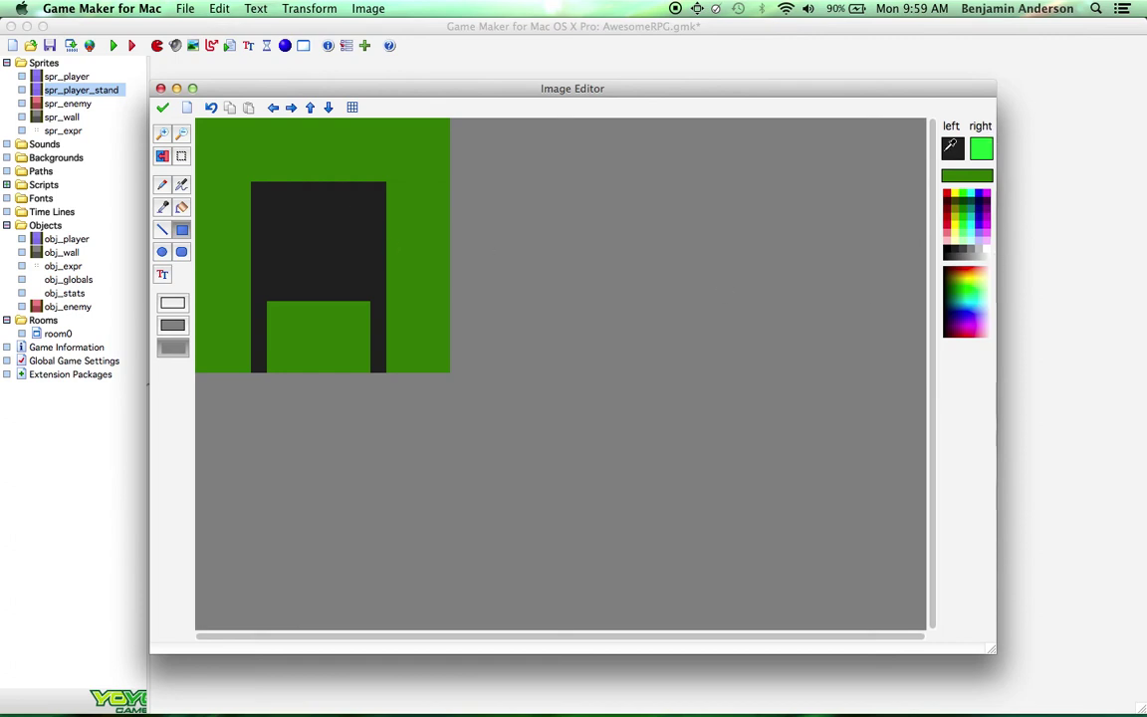
# Paint the waist and both legs in a dark purple shade
pyautogui.click(954, 149)
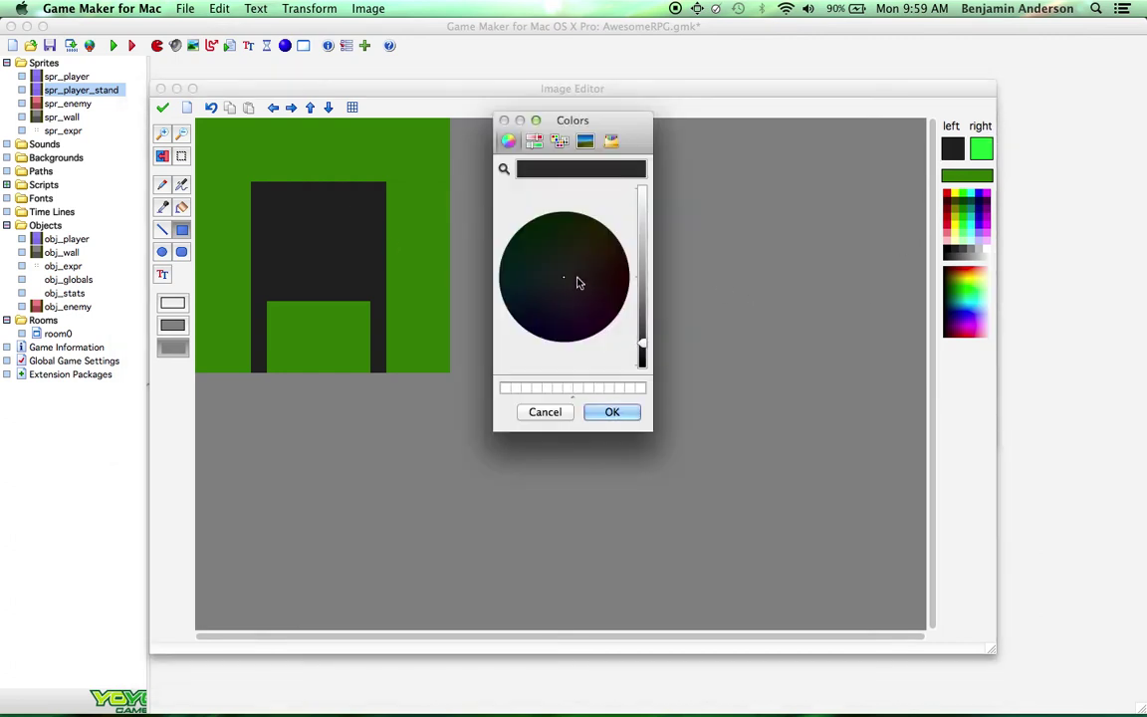
pyautogui.click(643, 319)
pyautogui.click(548, 302)
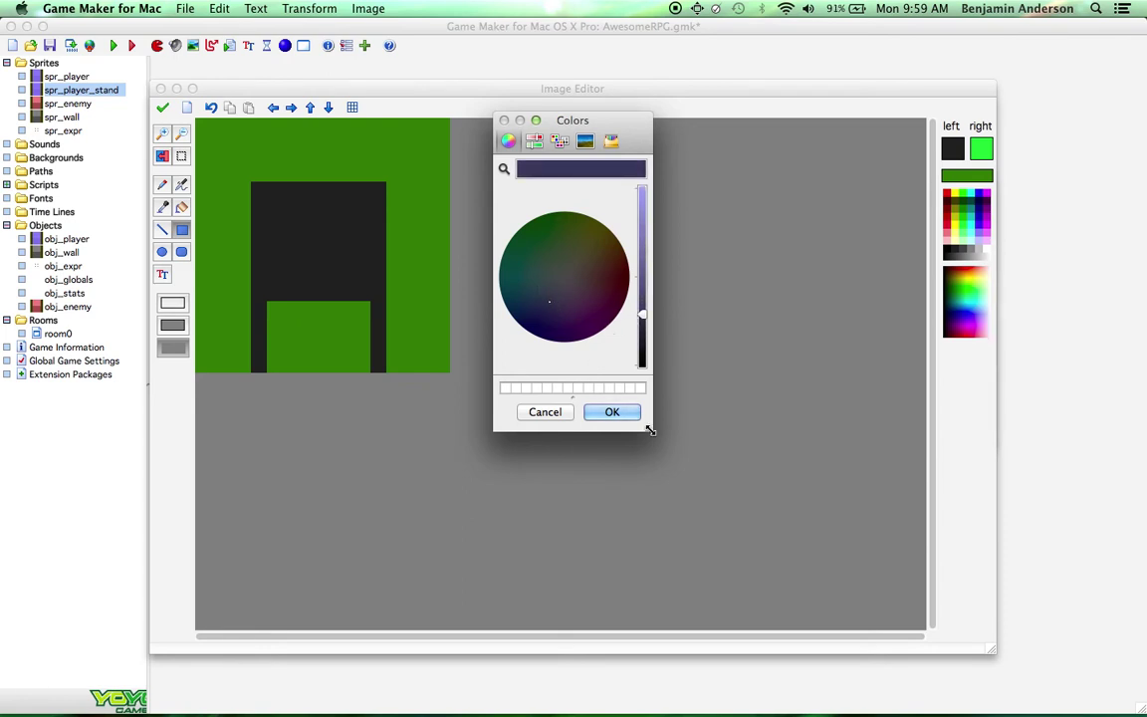
pyautogui.click(611, 415)
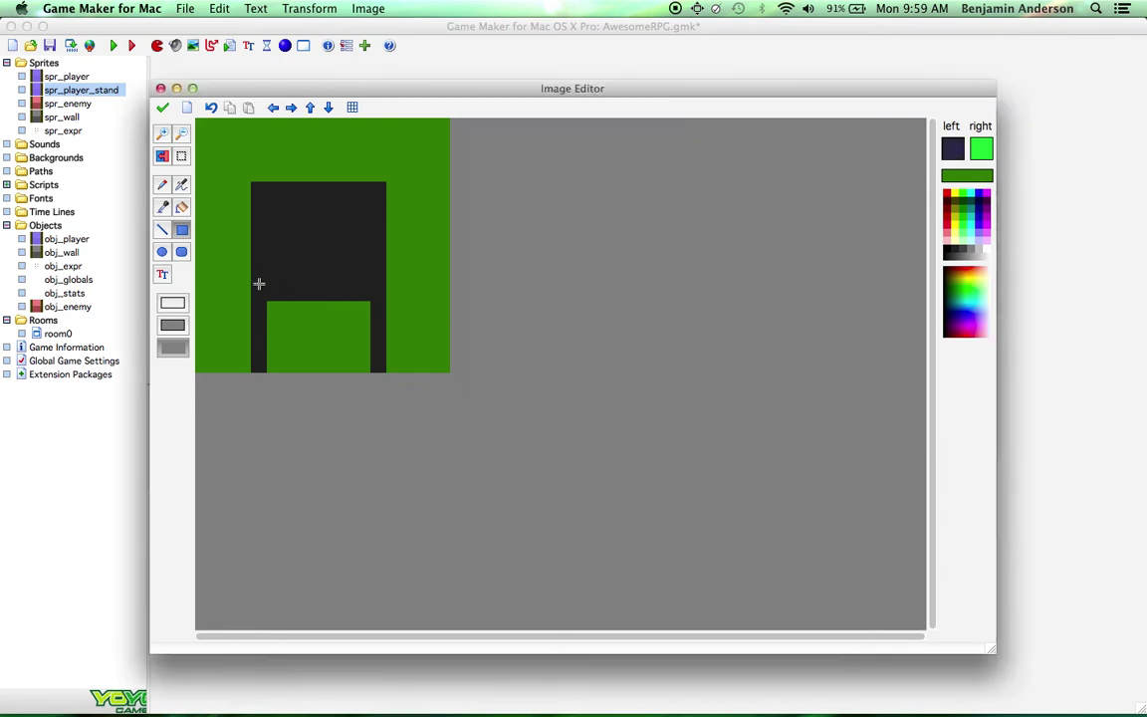
pyautogui.moveTo(254, 282); pyautogui.dragTo(378, 368)
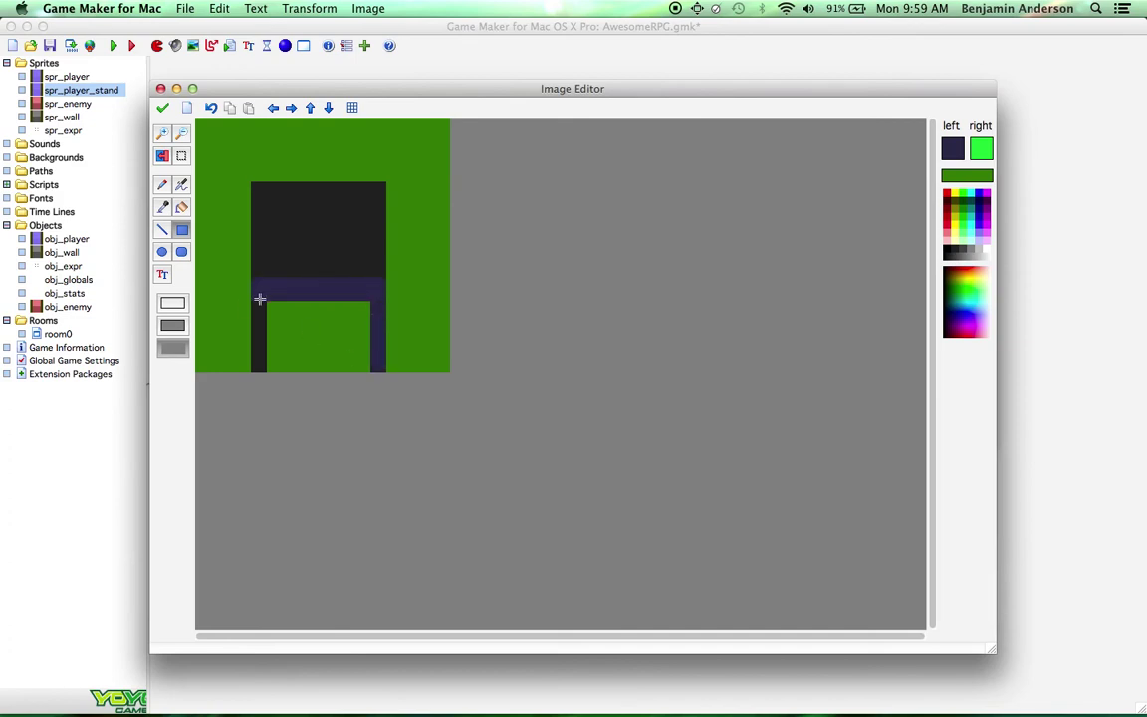
pyautogui.moveTo(254, 301); pyautogui.dragTo(264, 368)
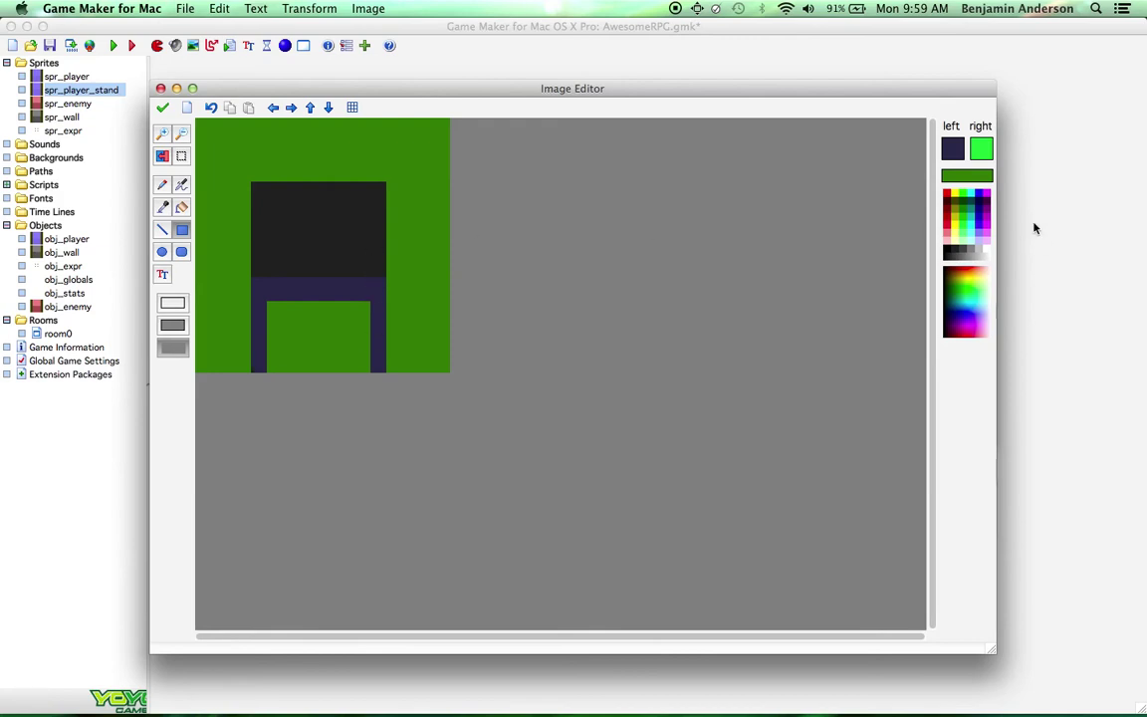
# Repaint the dark upper body block in a lighter lavender purple
pyautogui.click(951, 149)
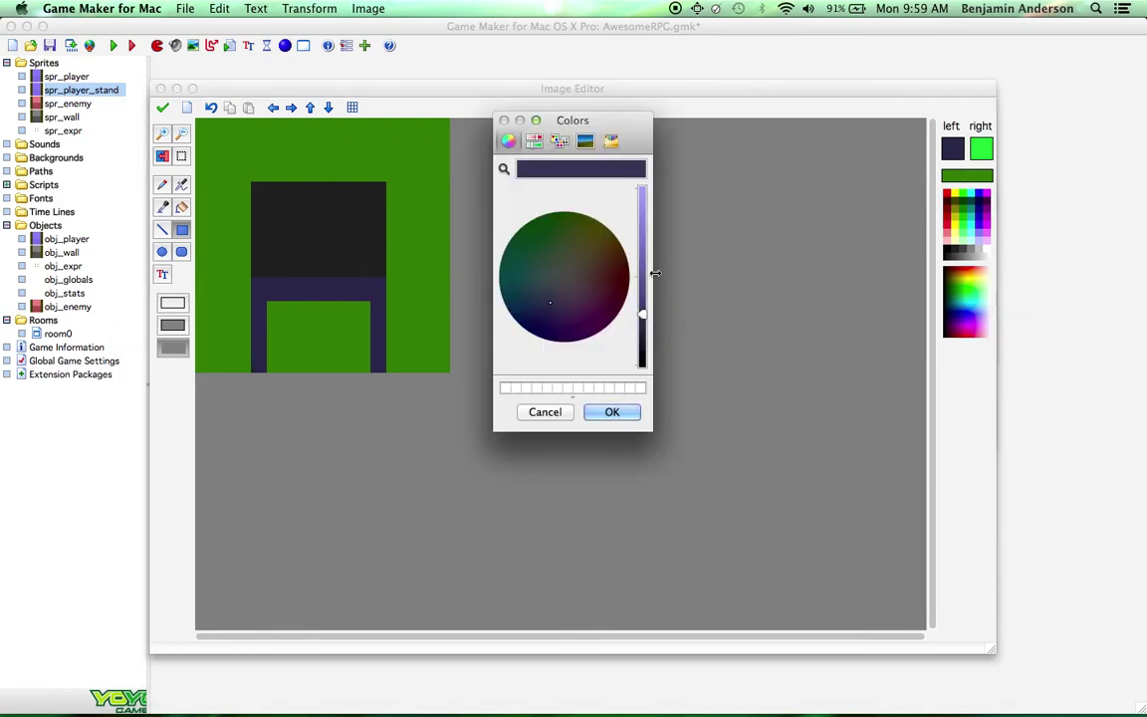
pyautogui.click(642, 276)
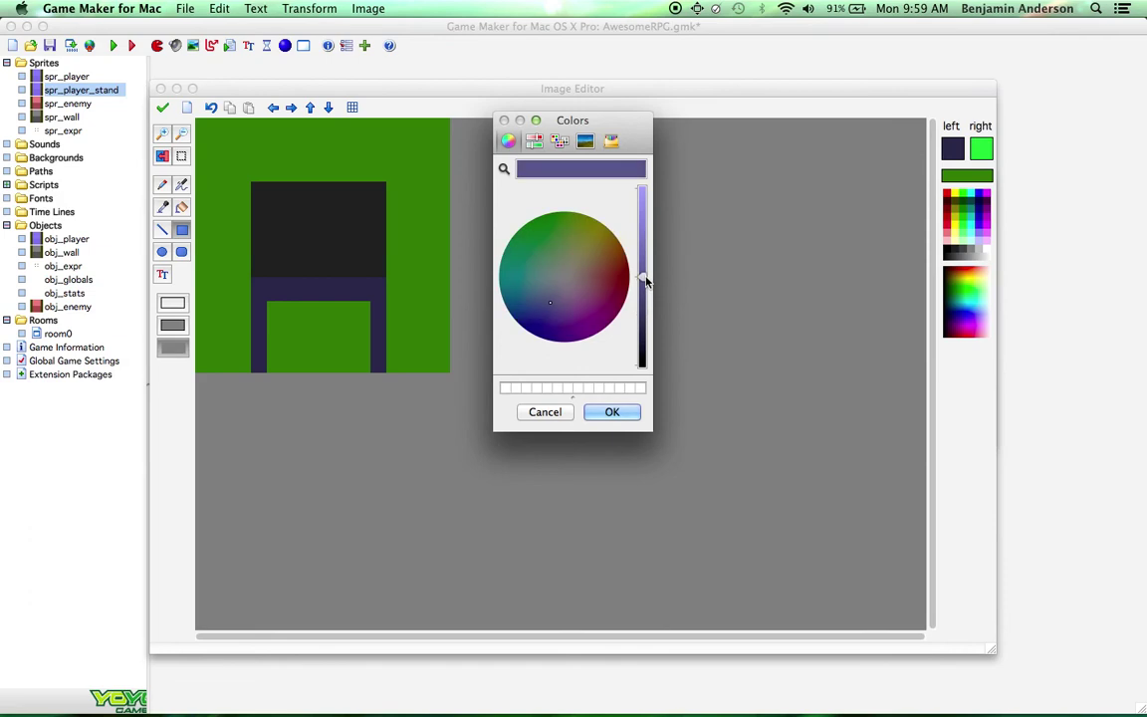
pyautogui.click(614, 412)
pyautogui.moveTo(253, 185); pyautogui.dragTo(380, 271)
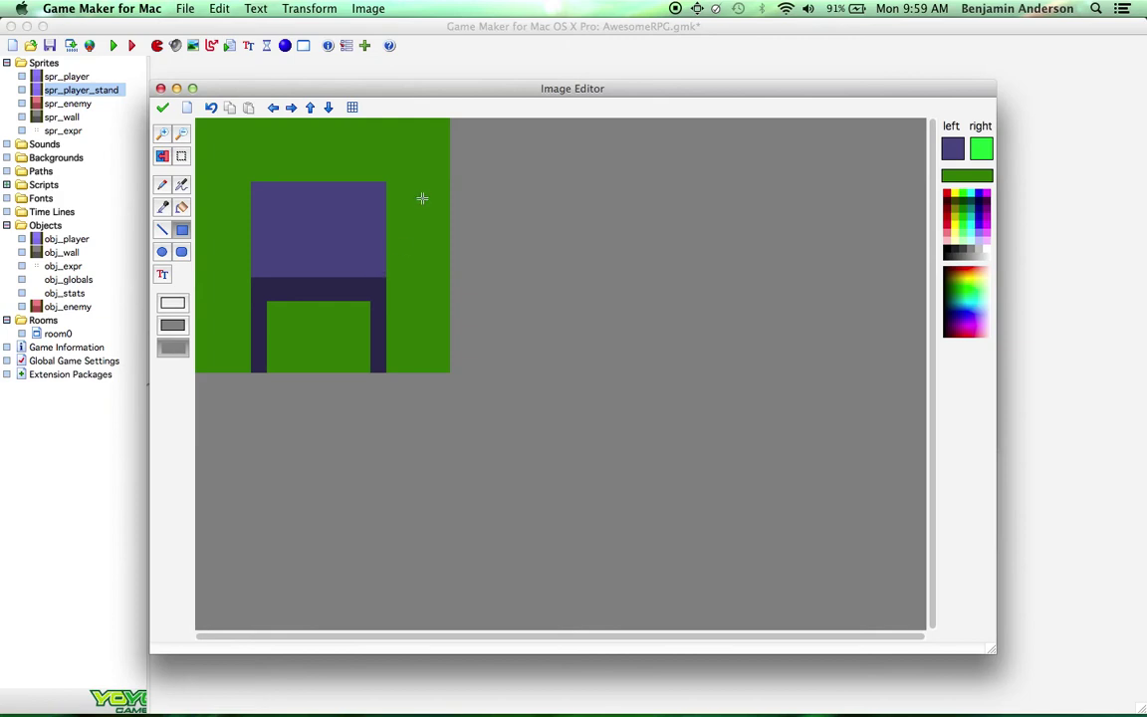
pyautogui.click(953, 149)
# Mix a light tan skin colour and draw a filled head block above the torso
pyautogui.click(580, 251)
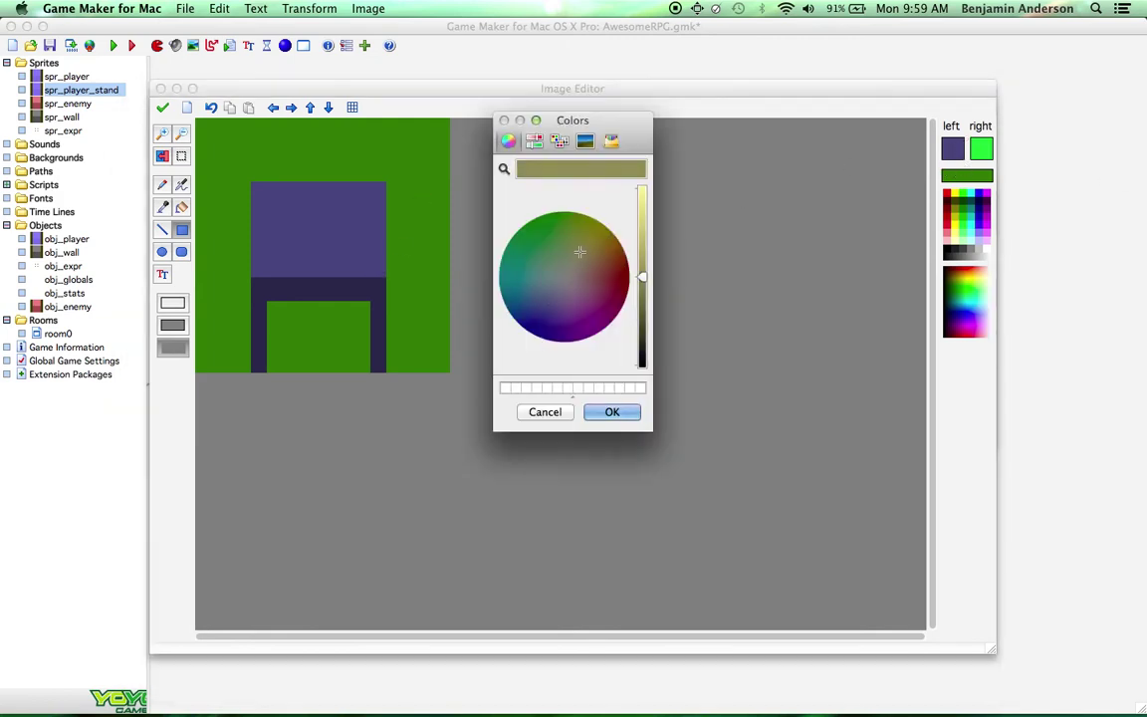
pyautogui.moveTo(581, 251); pyautogui.dragTo(602, 252)
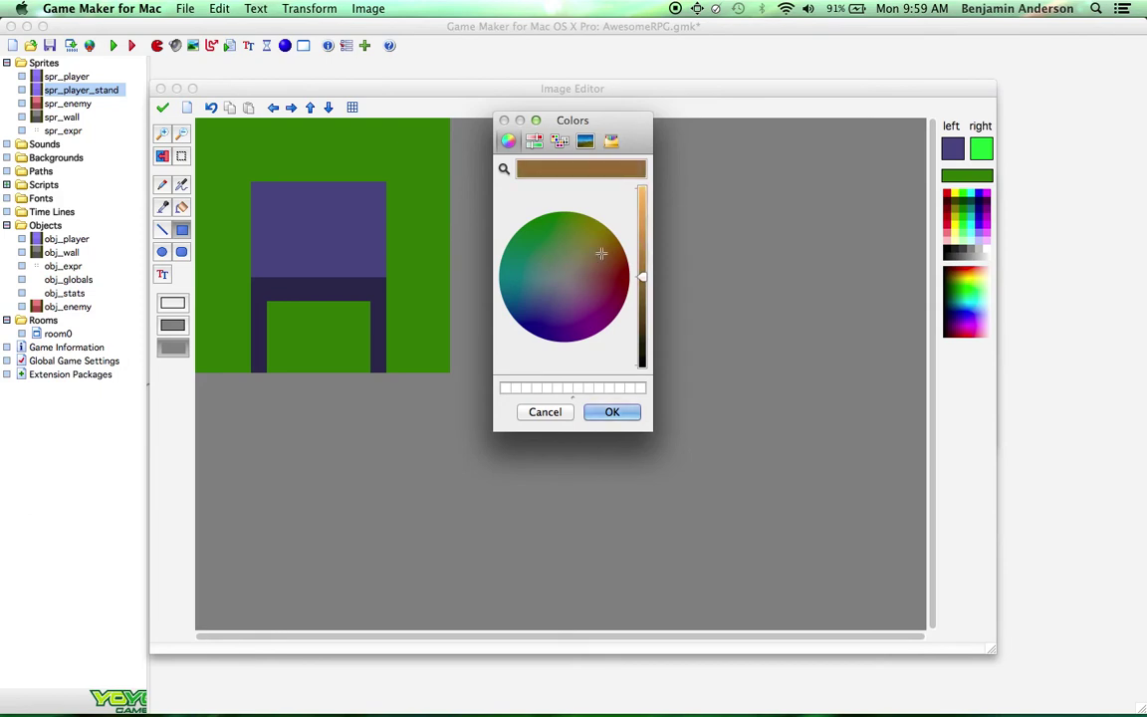
pyautogui.click(583, 272)
pyautogui.click(577, 268)
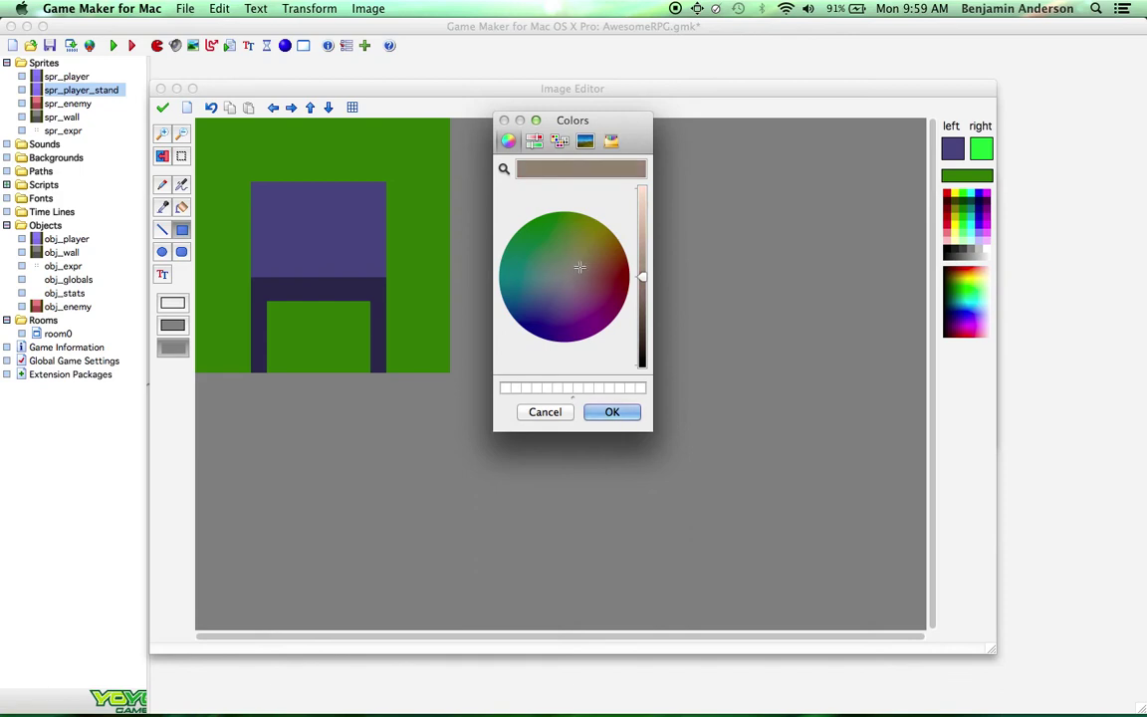
pyautogui.click(582, 268)
pyautogui.click(579, 262)
pyautogui.moveTo(645, 264); pyautogui.dragTo(647, 255)
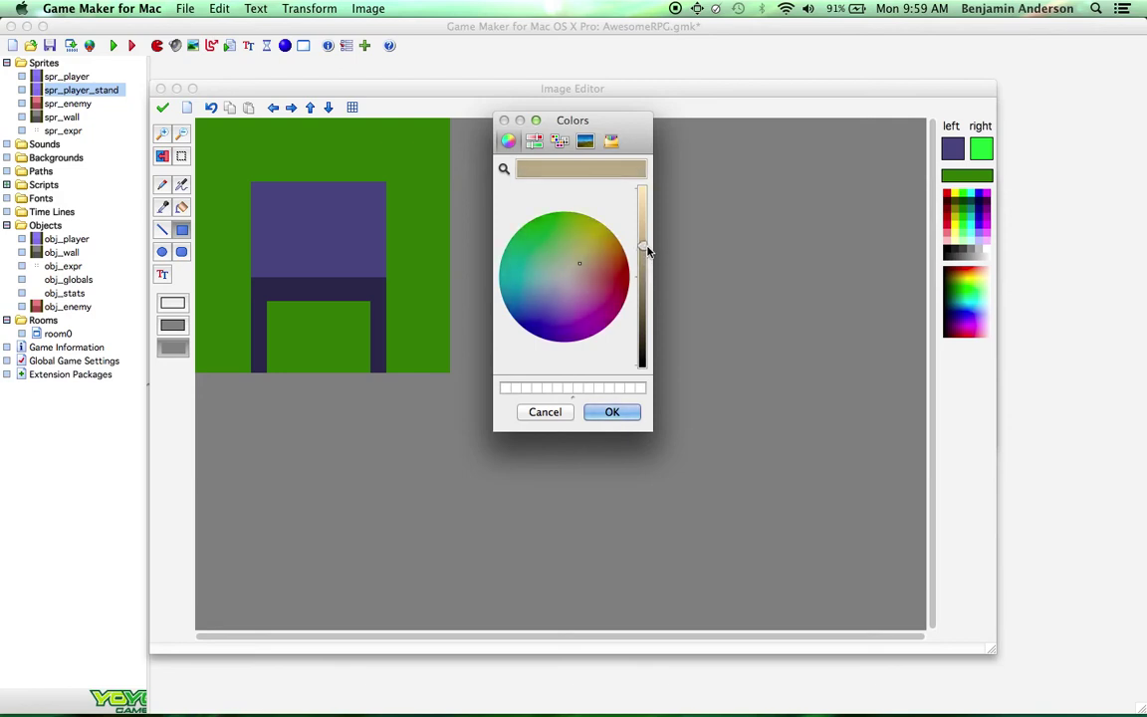
pyautogui.click(612, 412)
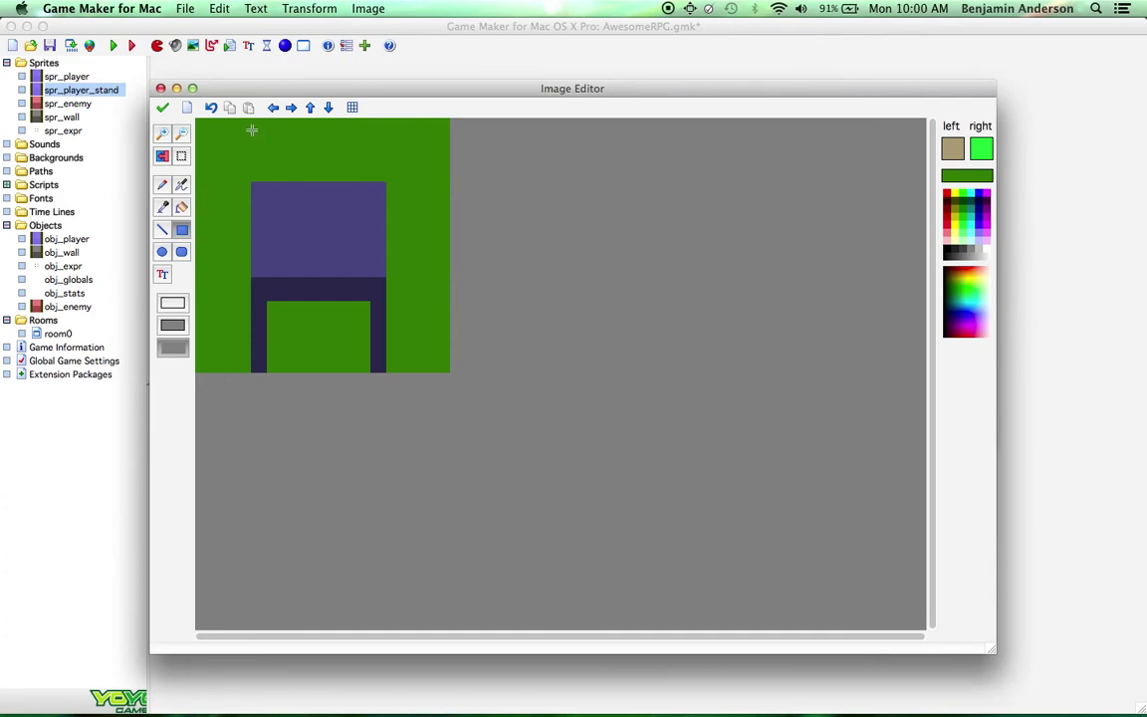
pyautogui.moveTo(251, 125); pyautogui.dragTo(391, 200)
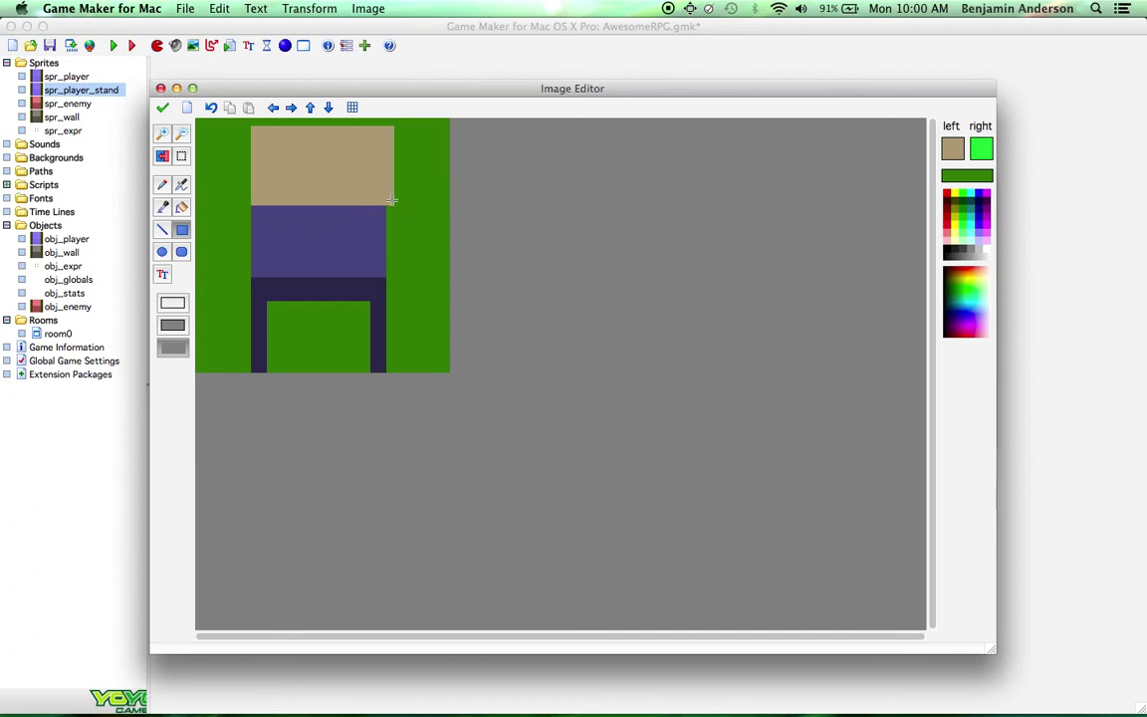
pyautogui.click(952, 149)
pyautogui.moveTo(642, 268); pyautogui.dragTo(641, 319)
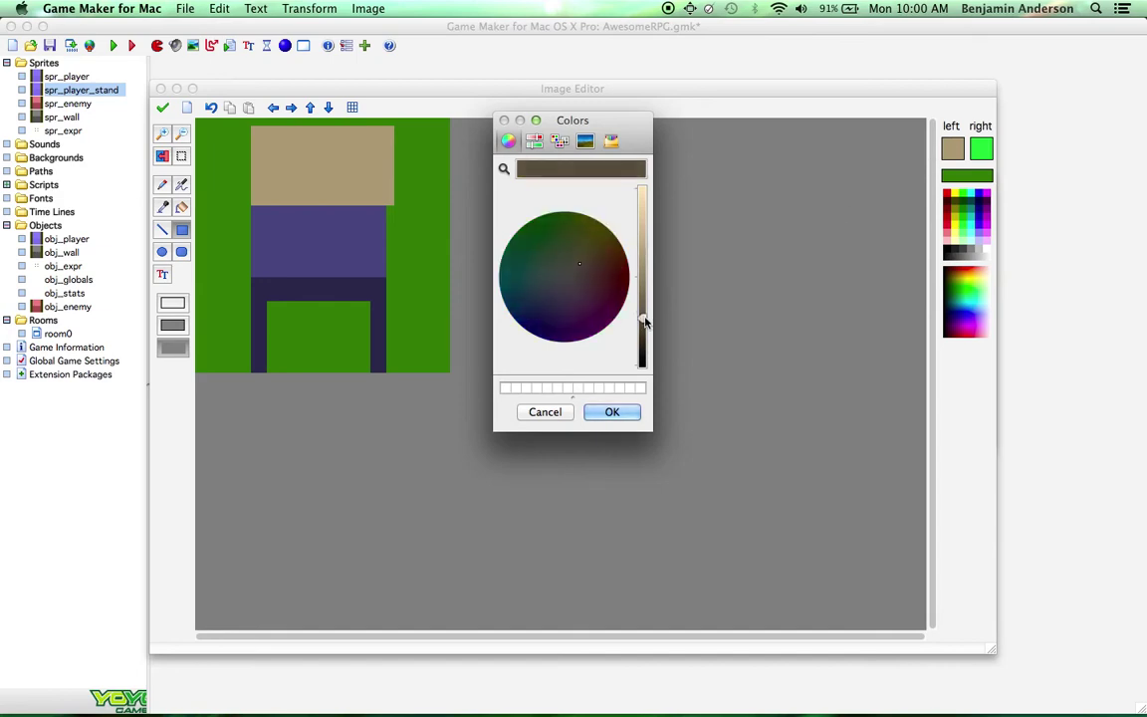
# Draw dark brown hair across the head top, down the left side, plus a fringe
pyautogui.click(577, 271)
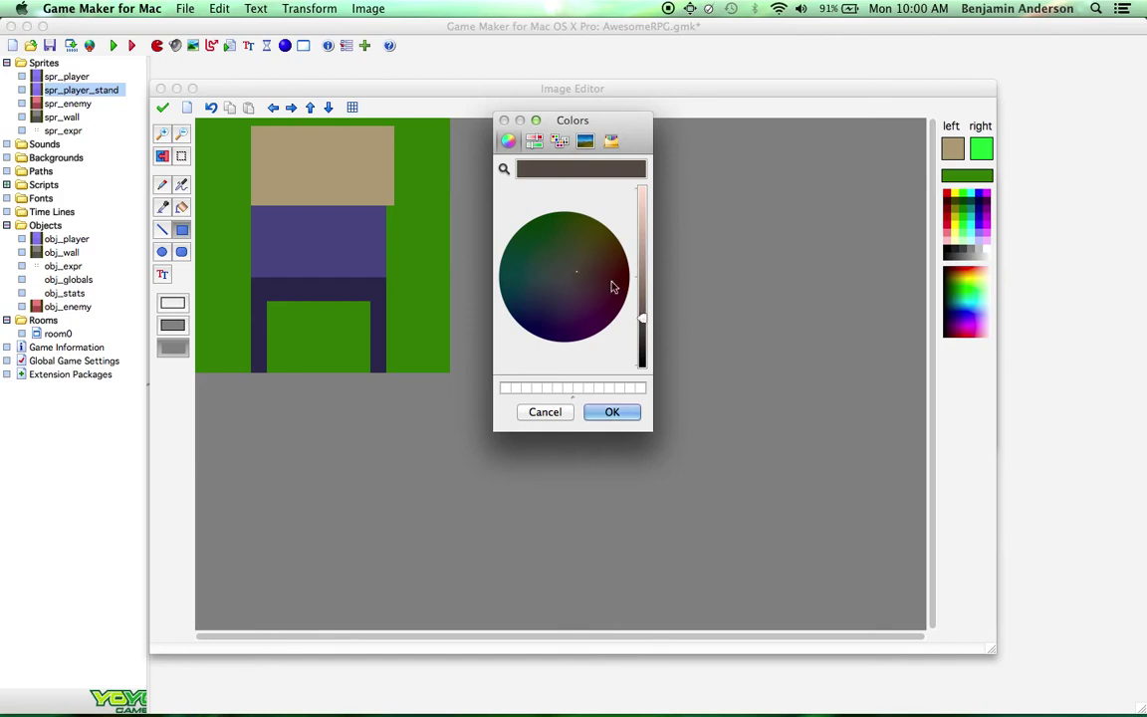
pyautogui.click(585, 267)
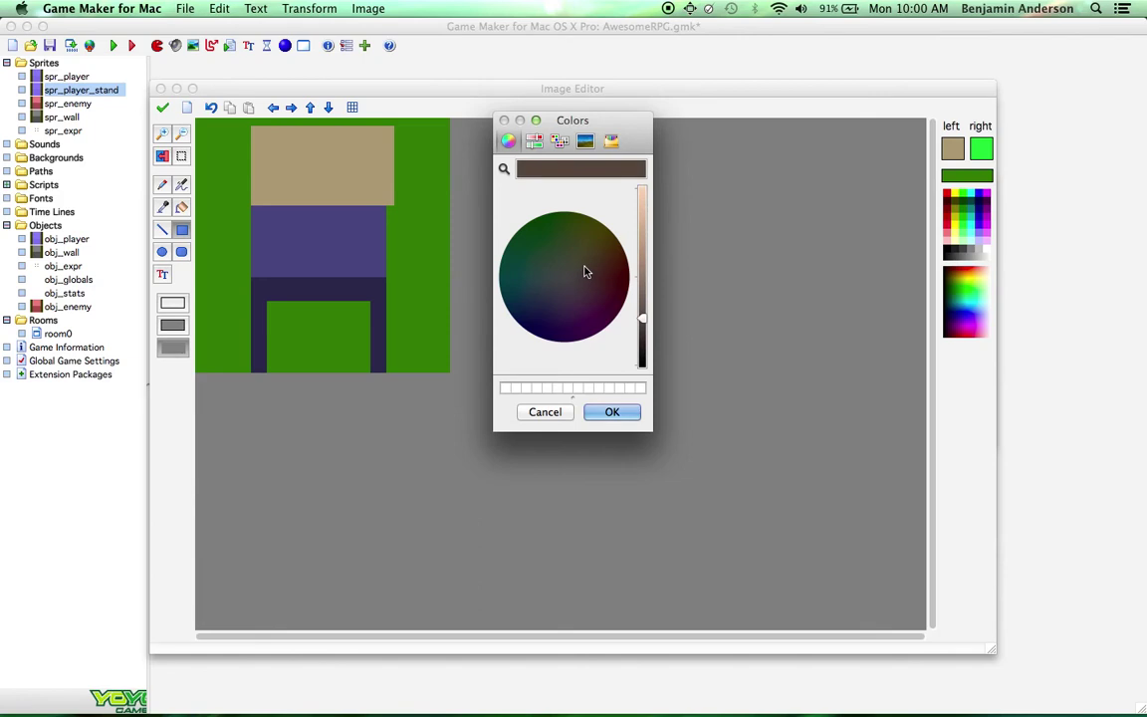
pyautogui.click(614, 412)
pyautogui.moveTo(254, 128); pyautogui.dragTo(390, 156)
pyautogui.moveTo(251, 160); pyautogui.dragTo(269, 202)
pyautogui.moveTo(293, 158); pyautogui.dragTo(305, 176)
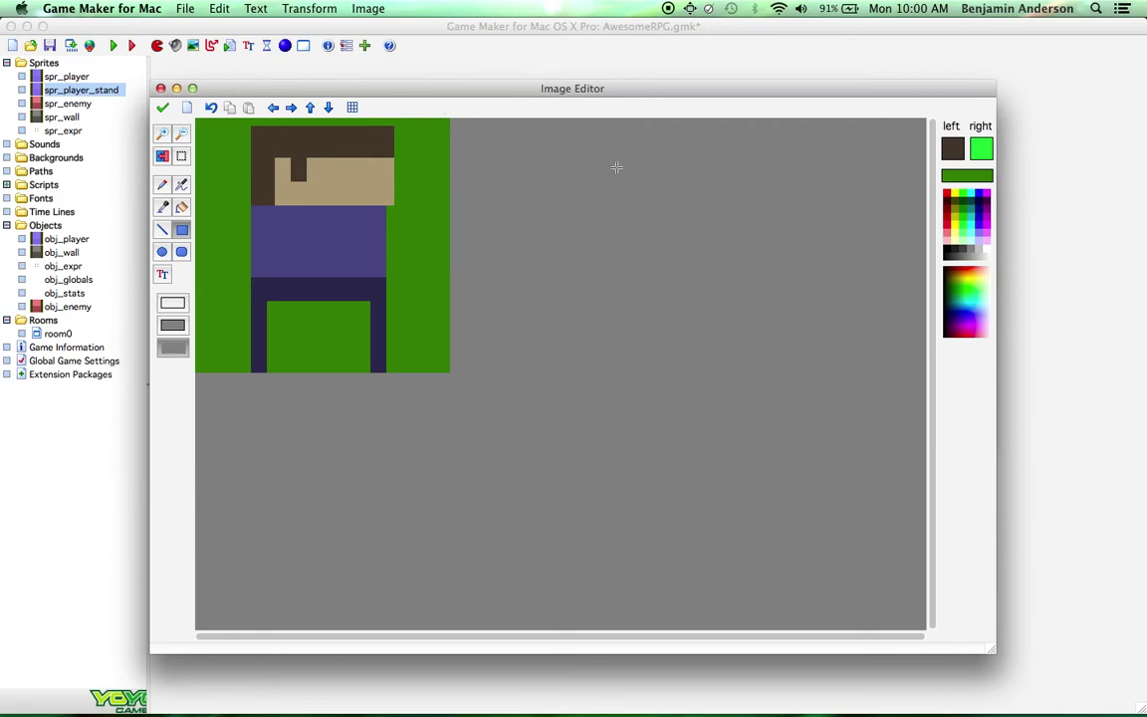
# Tidy the hair edges with the pencil, trimming the top row green and extending the left side
pyautogui.click(162, 185)
pyautogui.keyDown('ctrl'); pyautogui.click(209, 148); pyautogui.keyUp('ctrl')
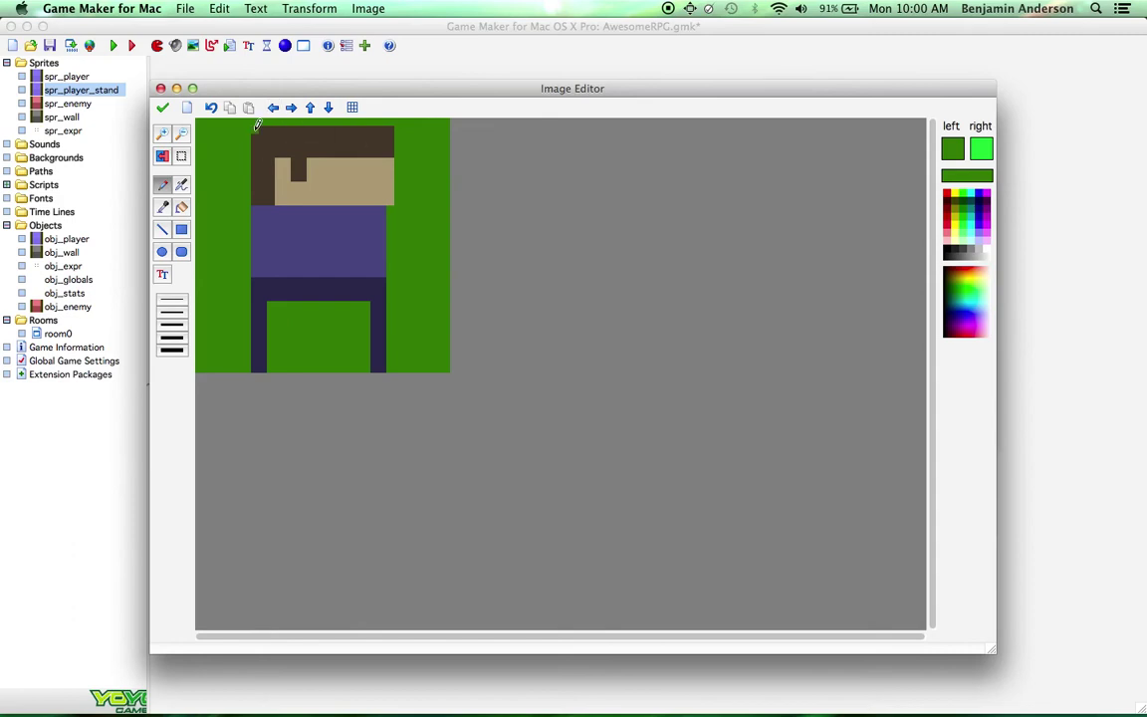
pyautogui.moveTo(255, 128); pyautogui.dragTo(400, 137)
pyautogui.keyDown('ctrl'); pyautogui.click(379, 127); pyautogui.keyUp('ctrl')
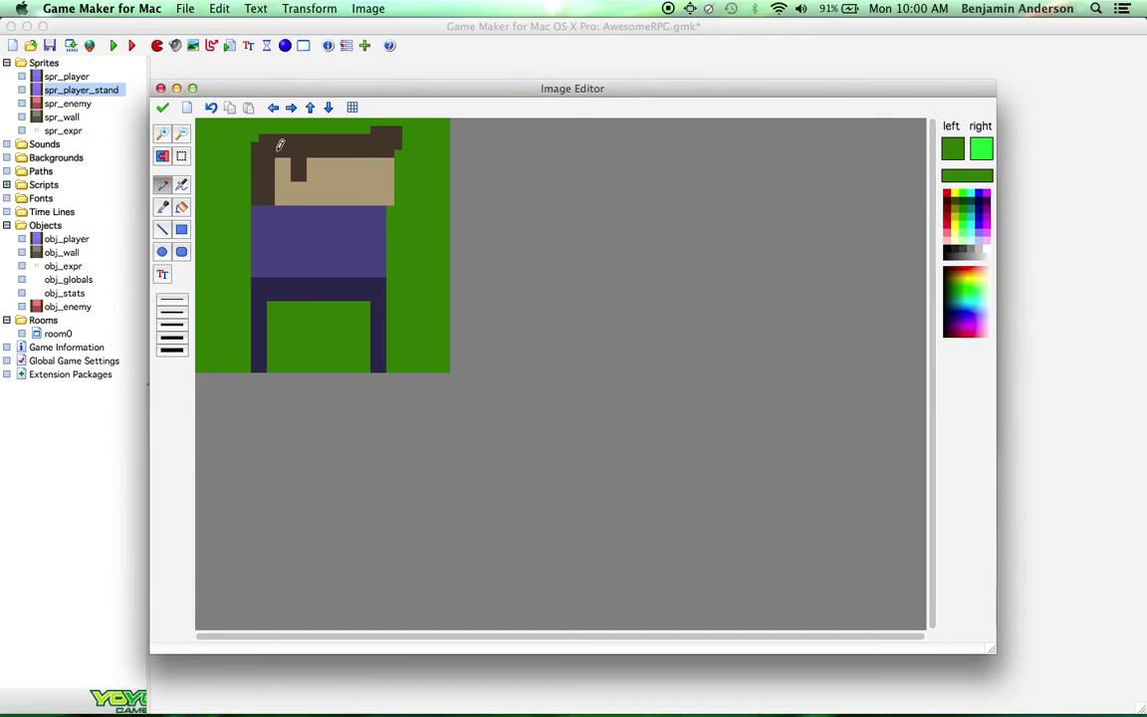
pyautogui.moveTo(248, 143); pyautogui.dragTo(249, 184)
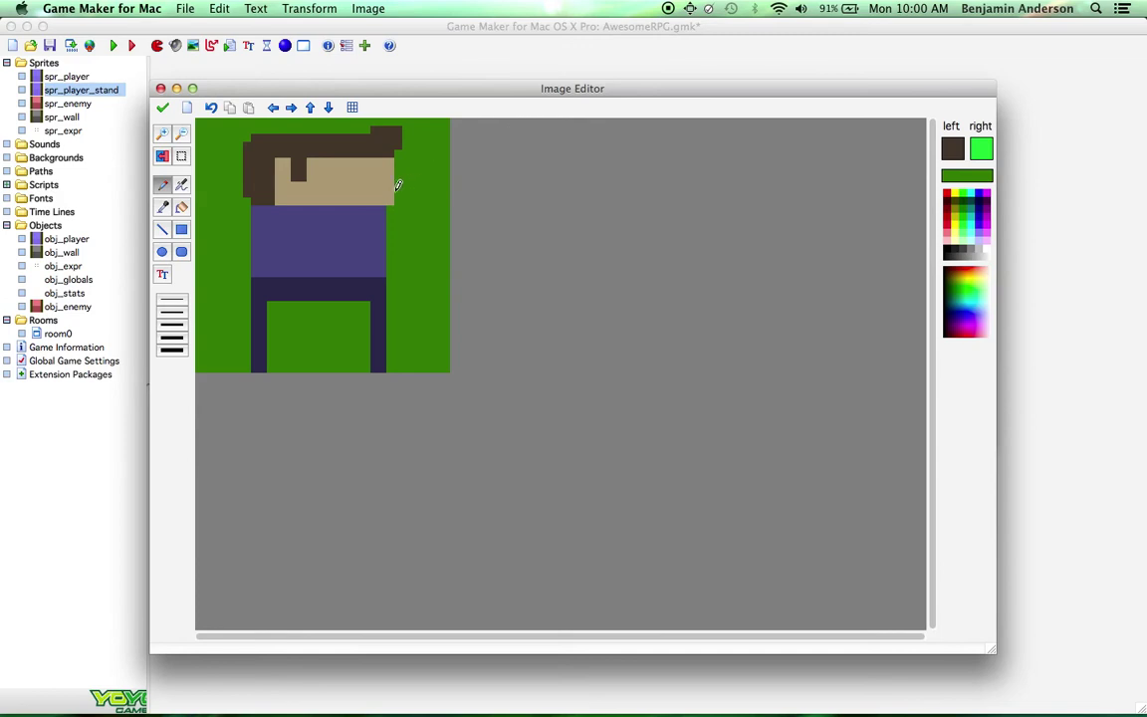
pyautogui.click(952, 245)
# Pencil two black eyes on the face, trimming the right eye with skin tan
pyautogui.moveTo(340, 167)
pyautogui.mouseDown()
pyautogui.moveTo(341, 185)
pyautogui.moveTo(352, 168)
pyautogui.mouseUp()
pyautogui.moveTo(382, 168); pyautogui.dragTo(383, 176)
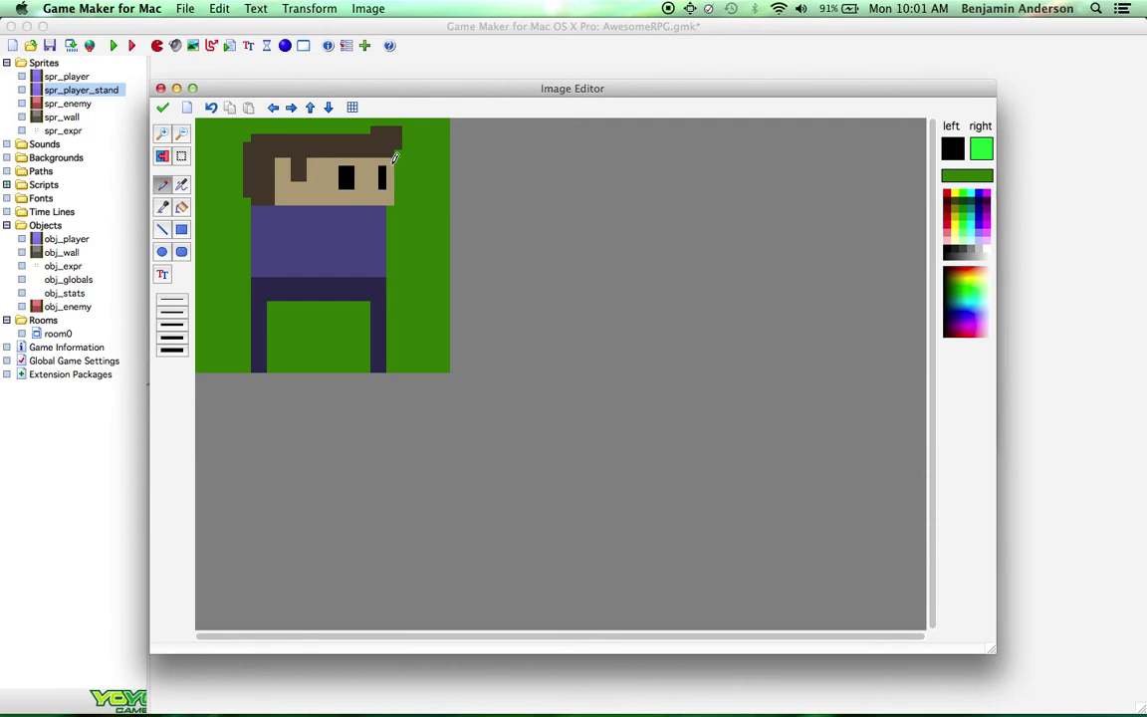
pyautogui.moveTo(374, 174); pyautogui.dragTo(375, 183)
pyautogui.keyDown('ctrl'); pyautogui.click(366, 164); pyautogui.keyUp('ctrl')
pyautogui.moveTo(376, 159); pyautogui.dragTo(380, 180)
# Pencil a grey box outline over the left side of the torso
pyautogui.click(971, 248)
pyautogui.moveTo(227, 224); pyautogui.dragTo(297, 224)
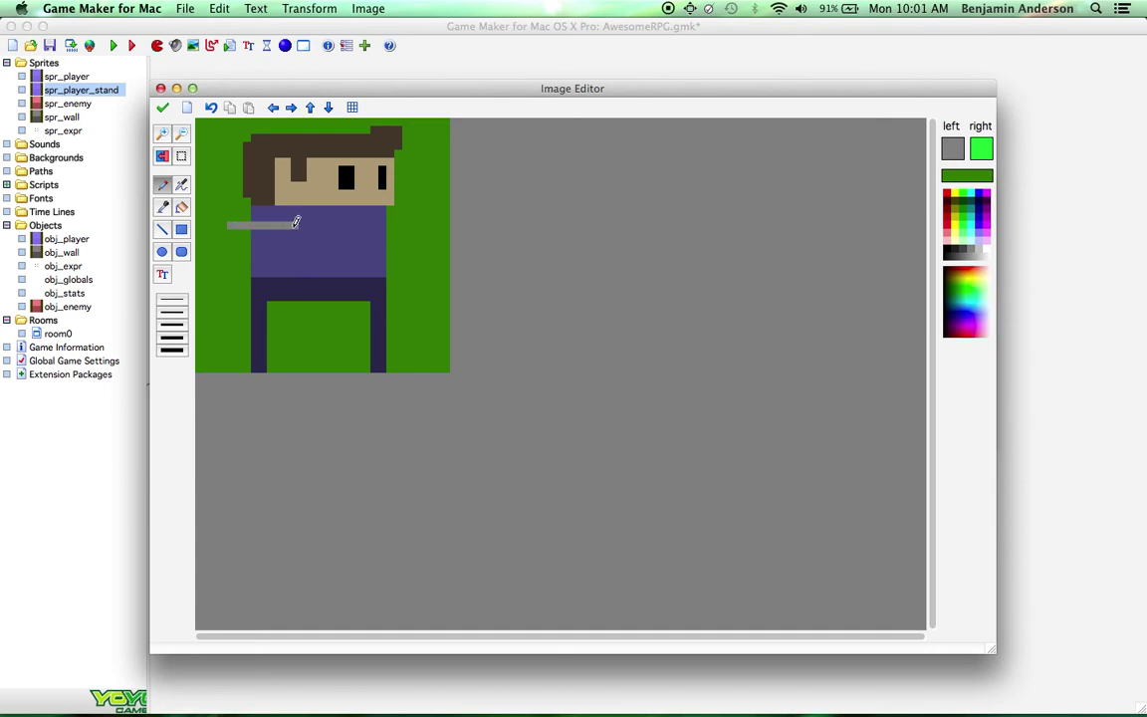
pyautogui.keyDown('ctrl'); pyautogui.click(258, 213); pyautogui.keyUp('ctrl')
pyautogui.keyDown('ctrl'); pyautogui.click(266, 225); pyautogui.keyUp('ctrl')
pyautogui.moveTo(222, 226); pyautogui.dragTo(223, 273)
pyautogui.moveTo(297, 227); pyautogui.dragTo(295, 266)
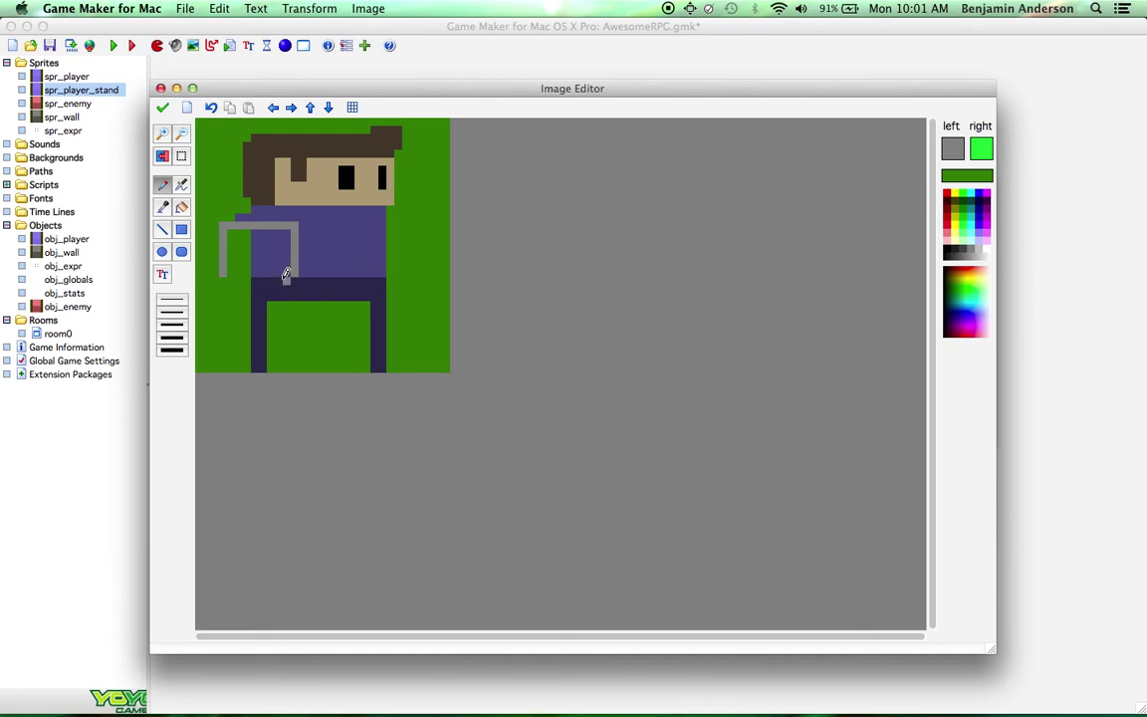
pyautogui.moveTo(282, 278); pyautogui.dragTo(227, 279)
# Flood-fill the inside of the outline grey to make a solid shield
pyautogui.click(181, 206)
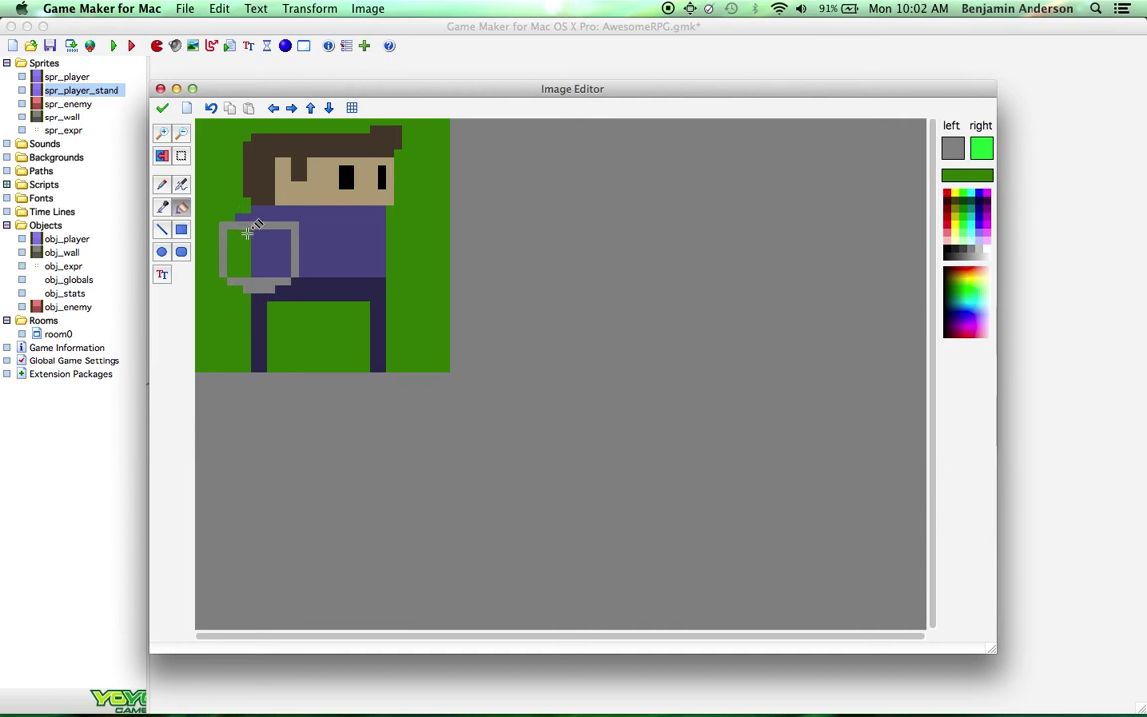
pyautogui.click(256, 244)
pyautogui.click(242, 241)
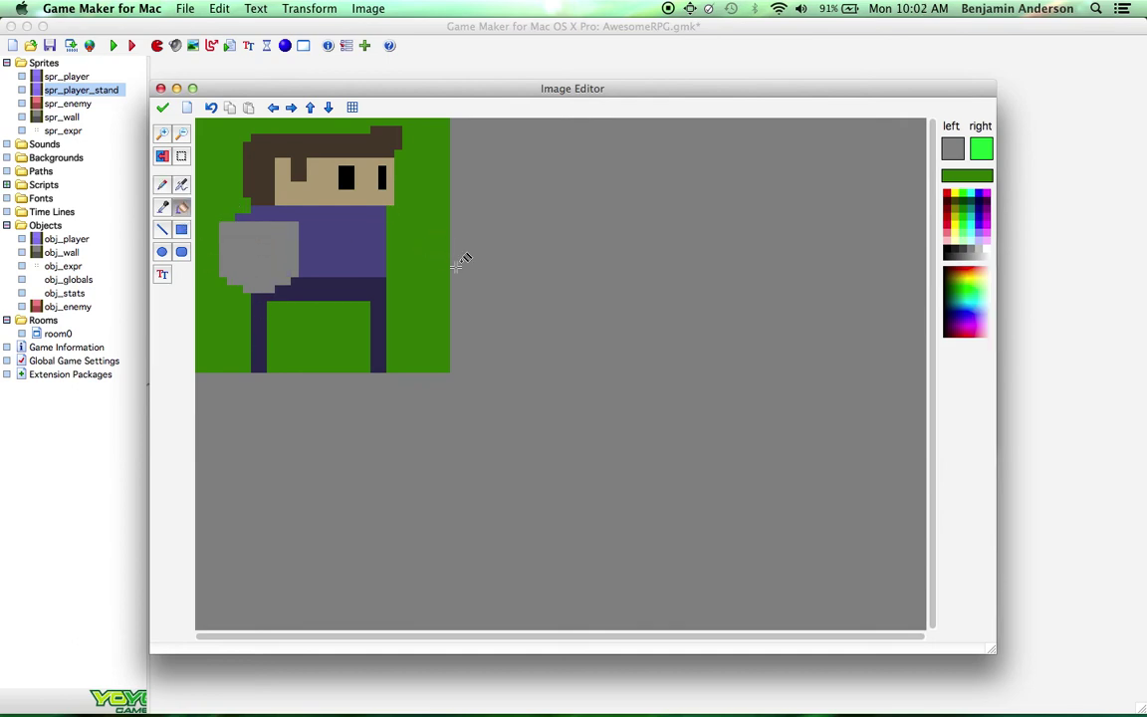
pyautogui.click(181, 184)
# Pencil a purple right arm down the side of the torso
pyautogui.click(327, 225)
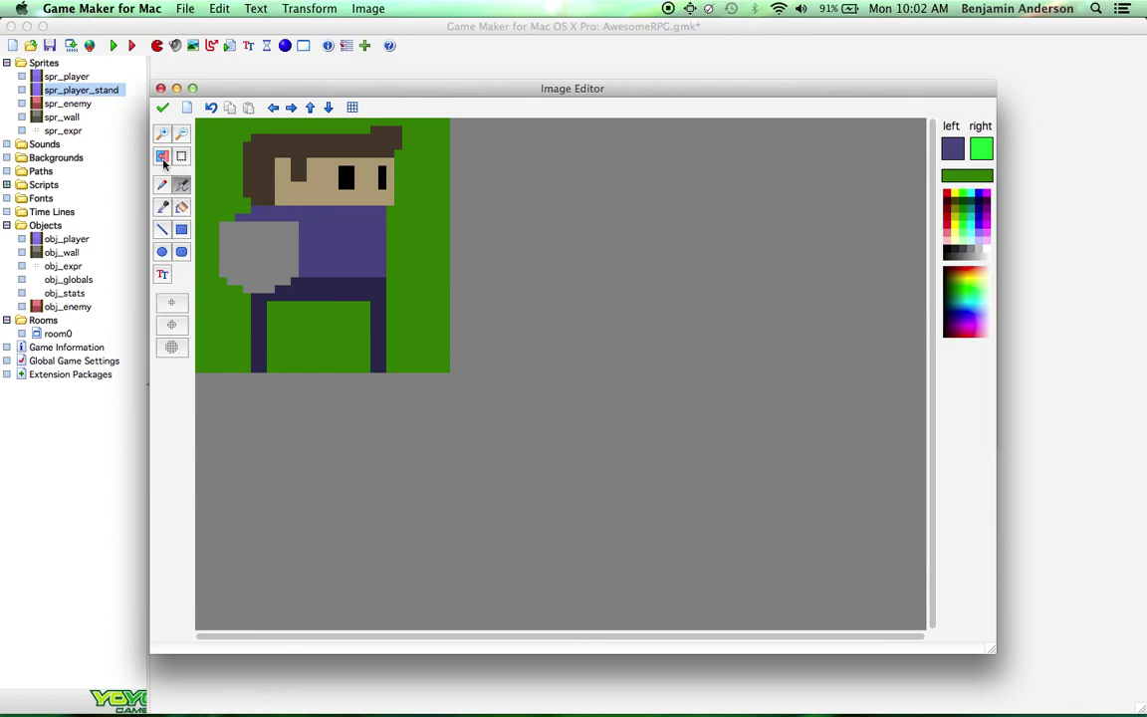
pyautogui.click(162, 184)
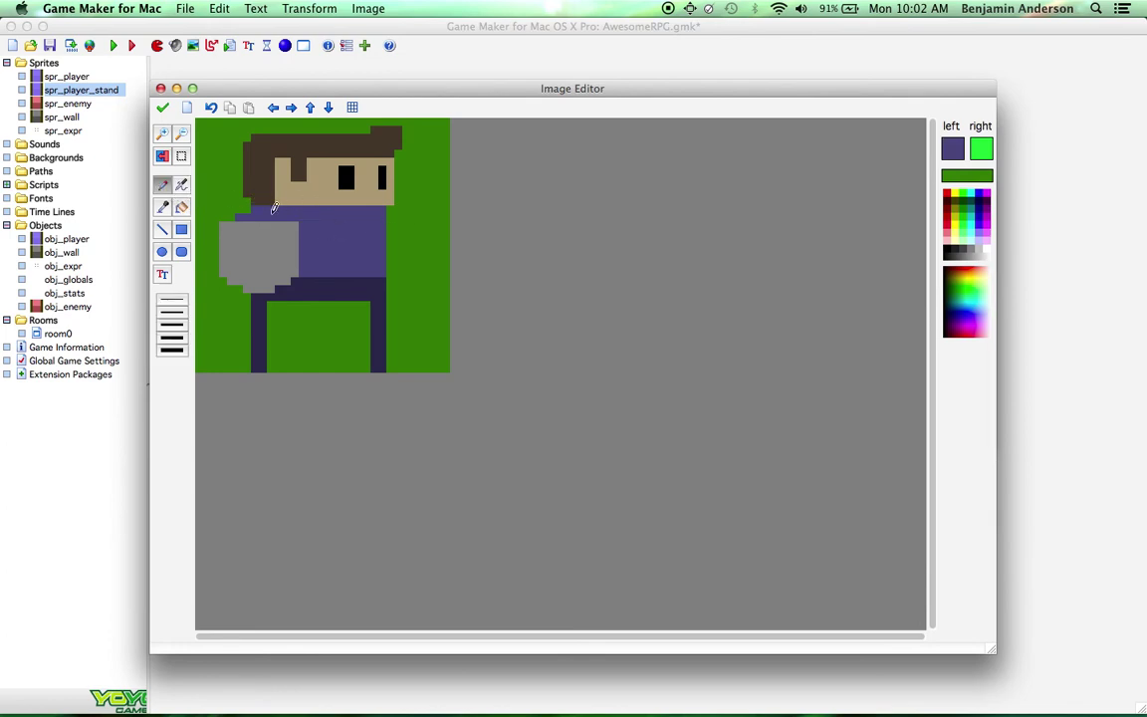
pyautogui.click(395, 219)
pyautogui.click(403, 230)
pyautogui.moveTo(403, 230)
pyautogui.mouseDown()
pyautogui.moveTo(402, 265)
pyautogui.moveTo(407, 239)
pyautogui.mouseUp()
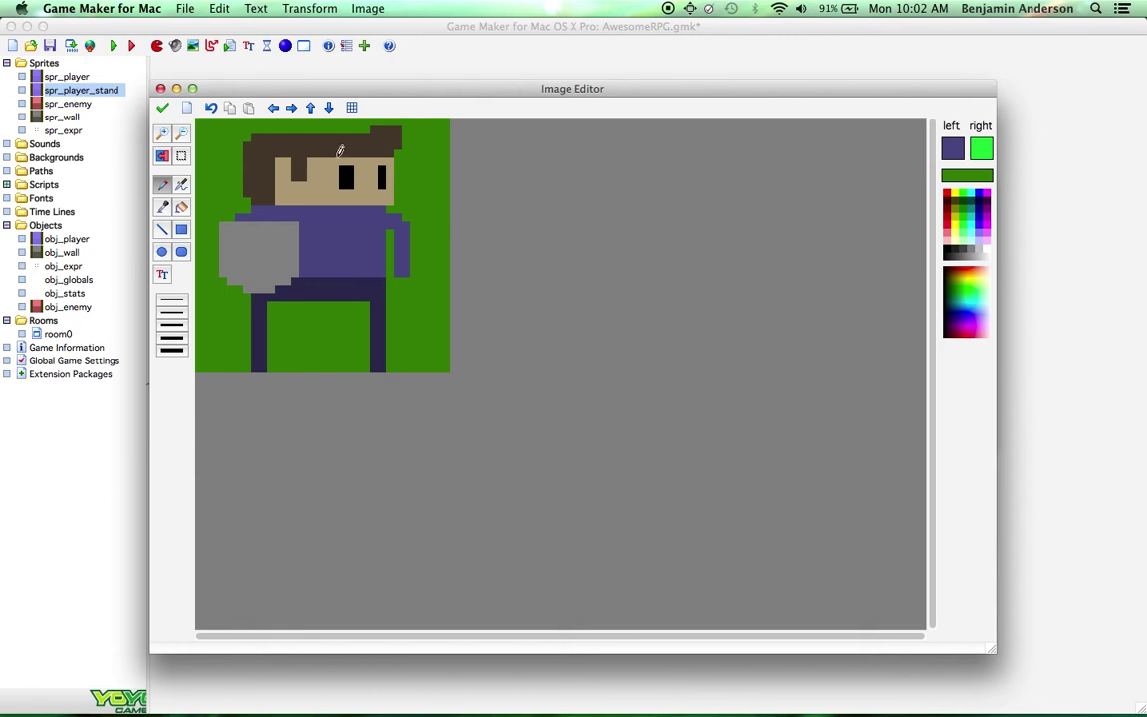
# Move the character slightly right and fill the leftover left strip green
pyautogui.click(182, 155)
pyautogui.moveTo(203, 127); pyautogui.dragTo(307, 365)
pyautogui.click(274, 307)
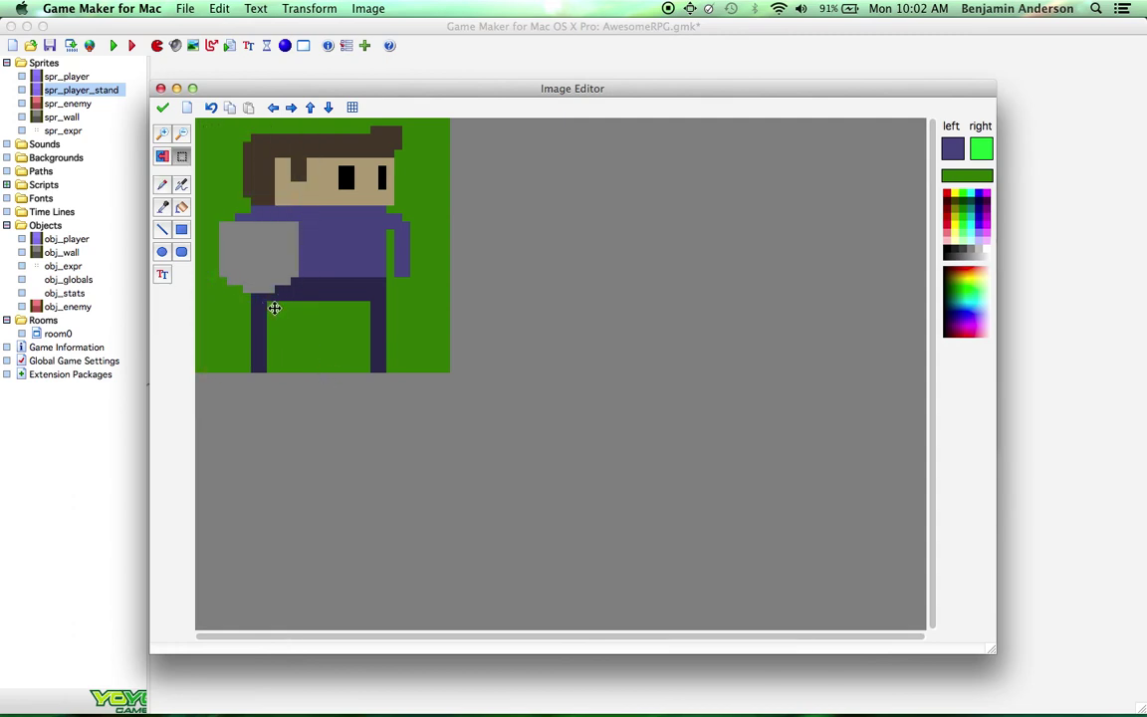
pyautogui.moveTo(274, 308); pyautogui.dragTo(284, 308)
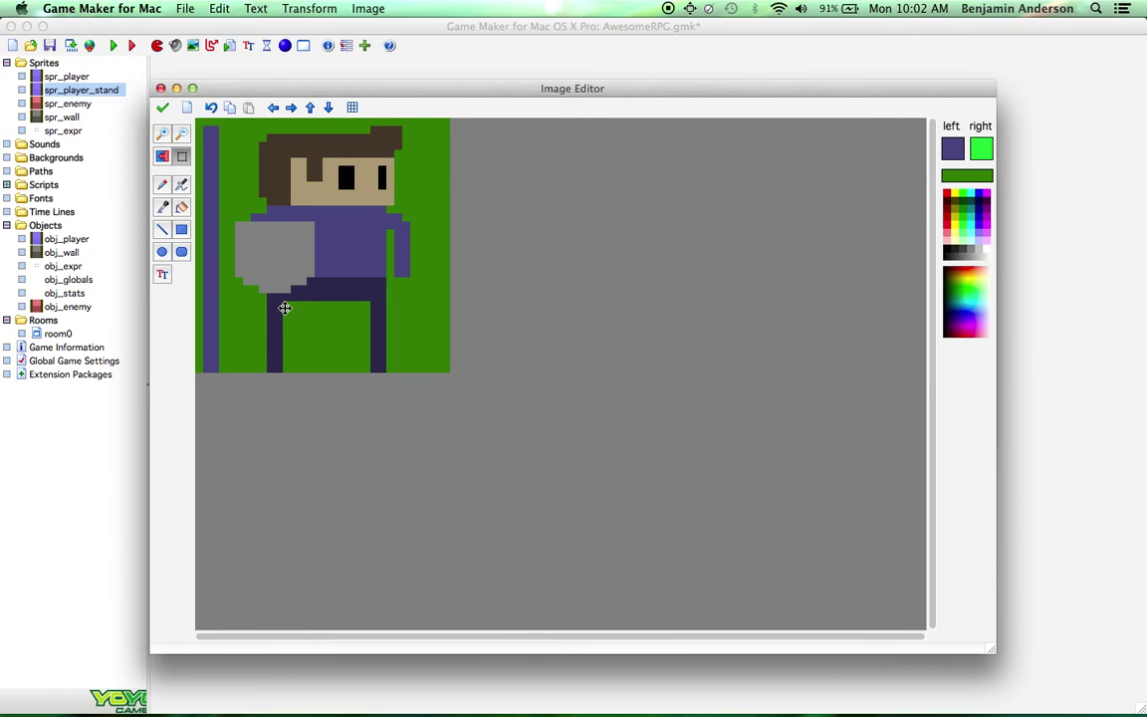
pyautogui.click(162, 206)
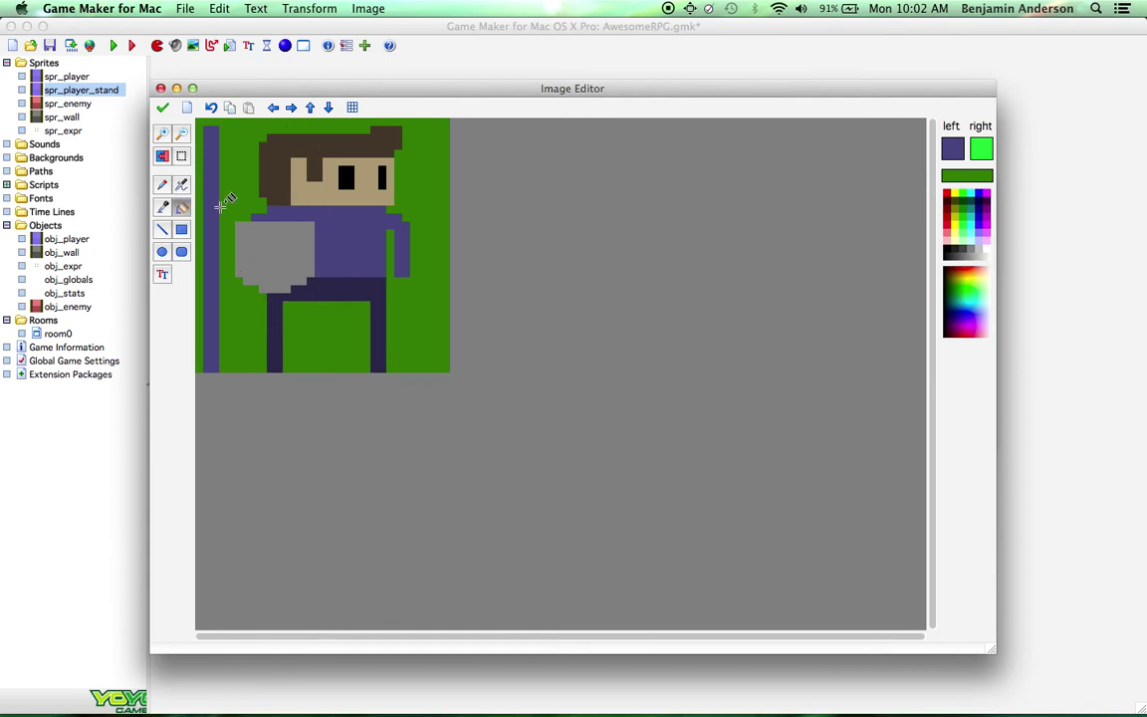
pyautogui.click(239, 173)
pyautogui.click(212, 185)
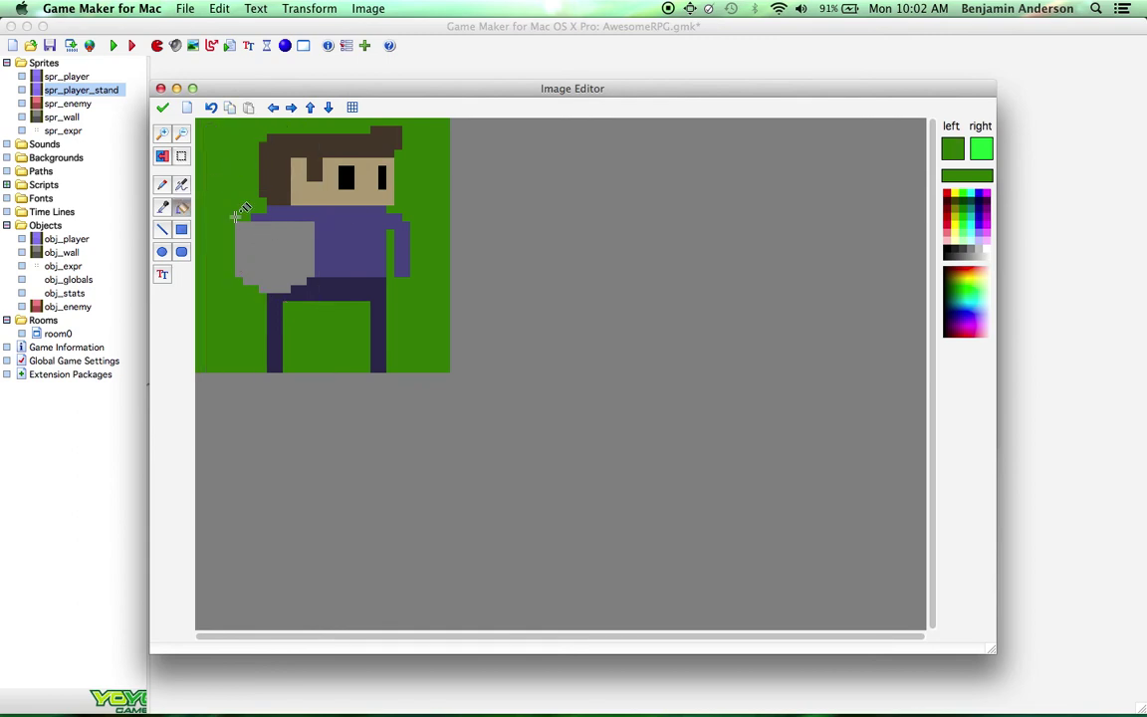
# Realign the figure: shift its left part right, then move the whole character about 8 pixels left
pyautogui.click(181, 157)
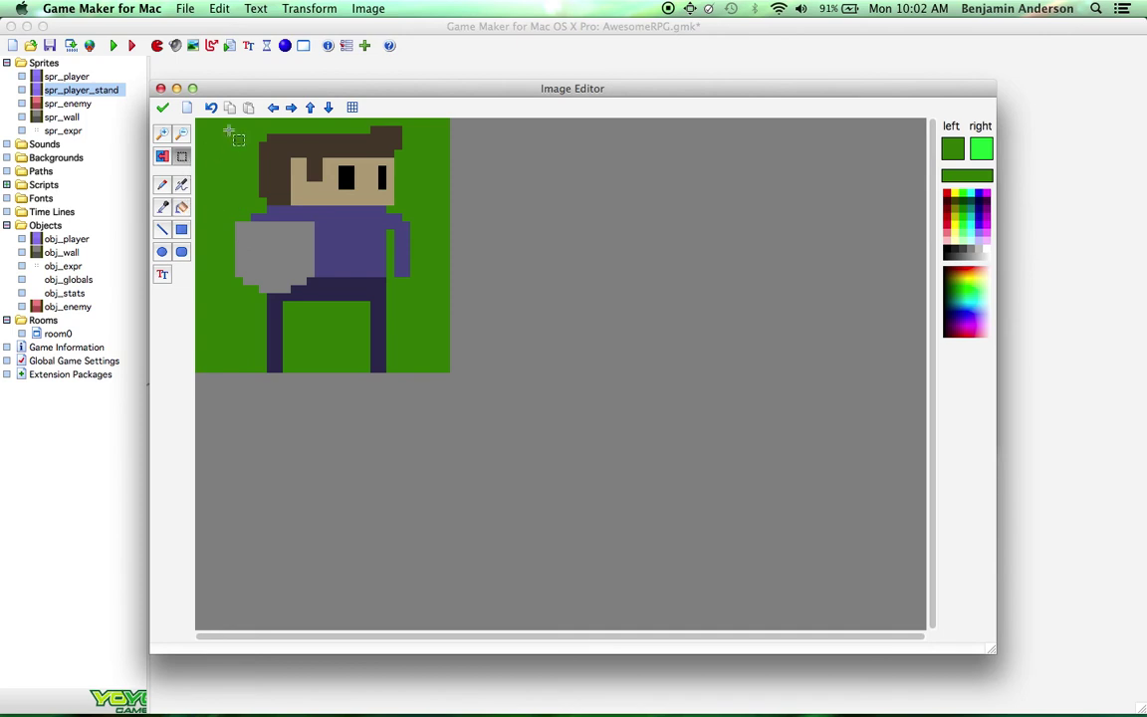
pyautogui.moveTo(228, 128); pyautogui.dragTo(377, 324)
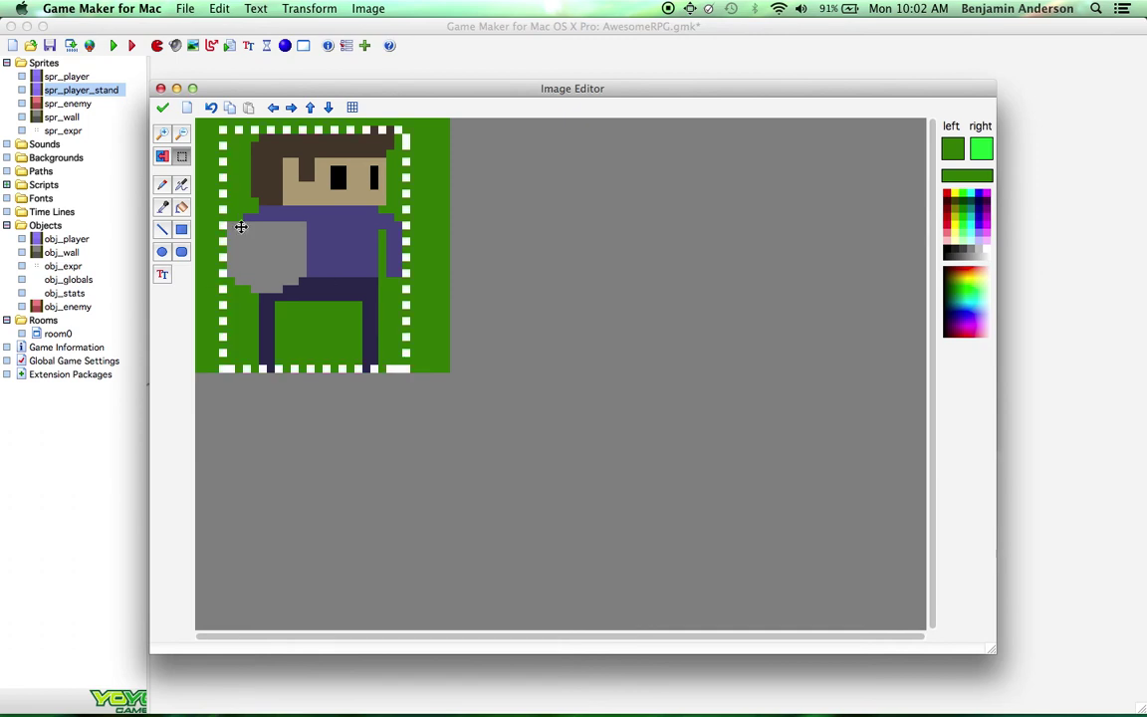
pyautogui.click(199, 147)
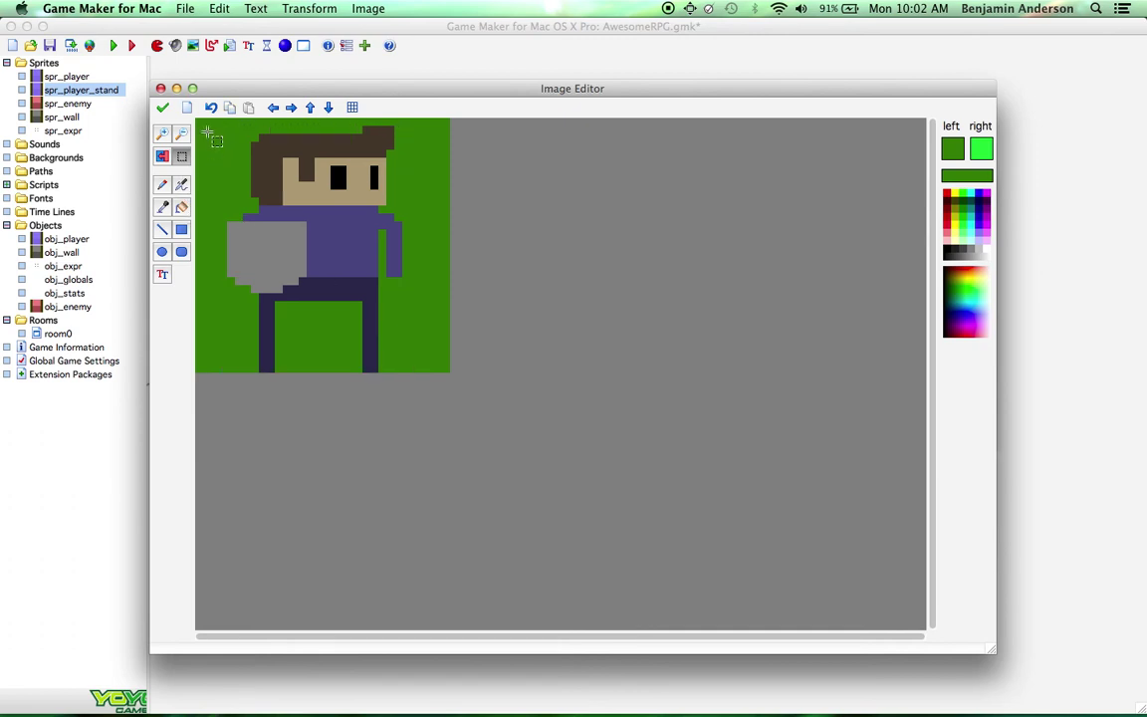
pyautogui.moveTo(205, 127); pyautogui.dragTo(316, 380)
pyautogui.moveTo(287, 322); pyautogui.dragTo(295, 324)
pyautogui.click(430, 315)
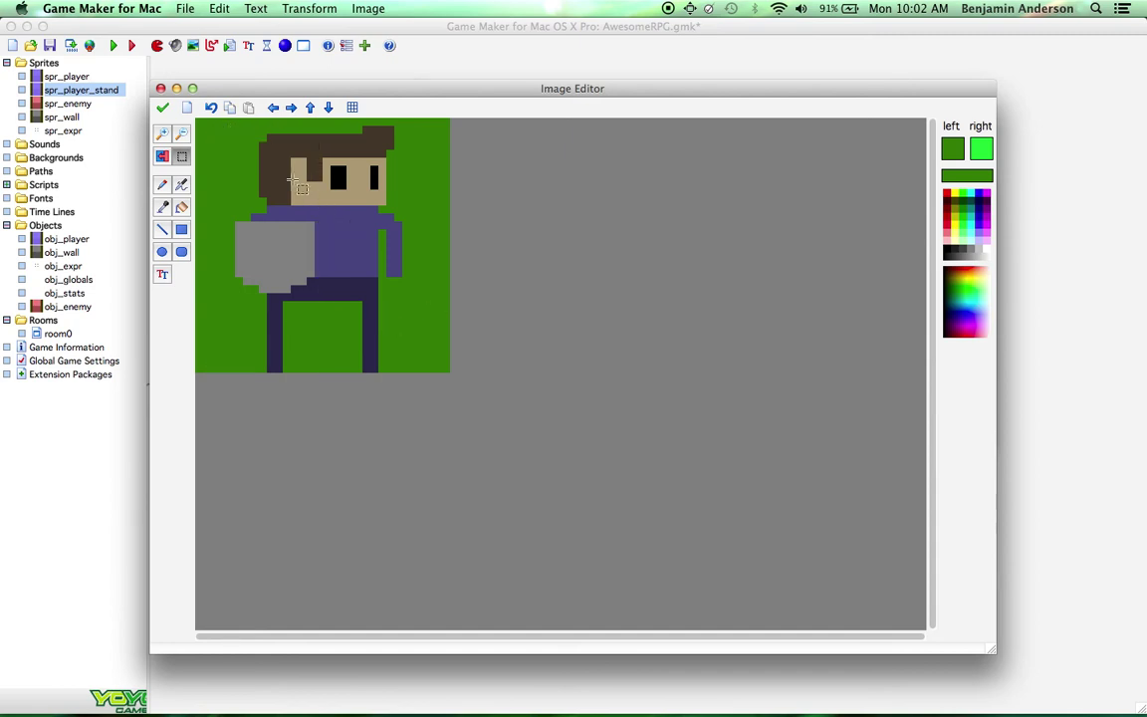
pyautogui.moveTo(237, 129); pyautogui.dragTo(416, 370)
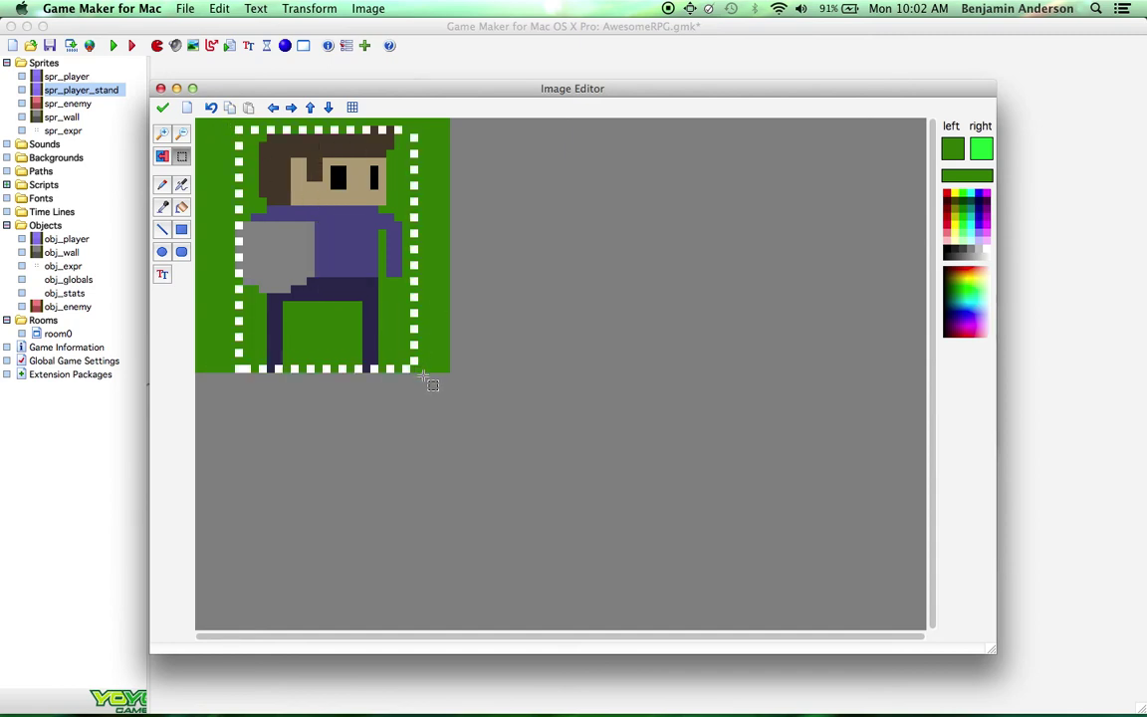
pyautogui.moveTo(370, 275); pyautogui.dragTo(360, 274)
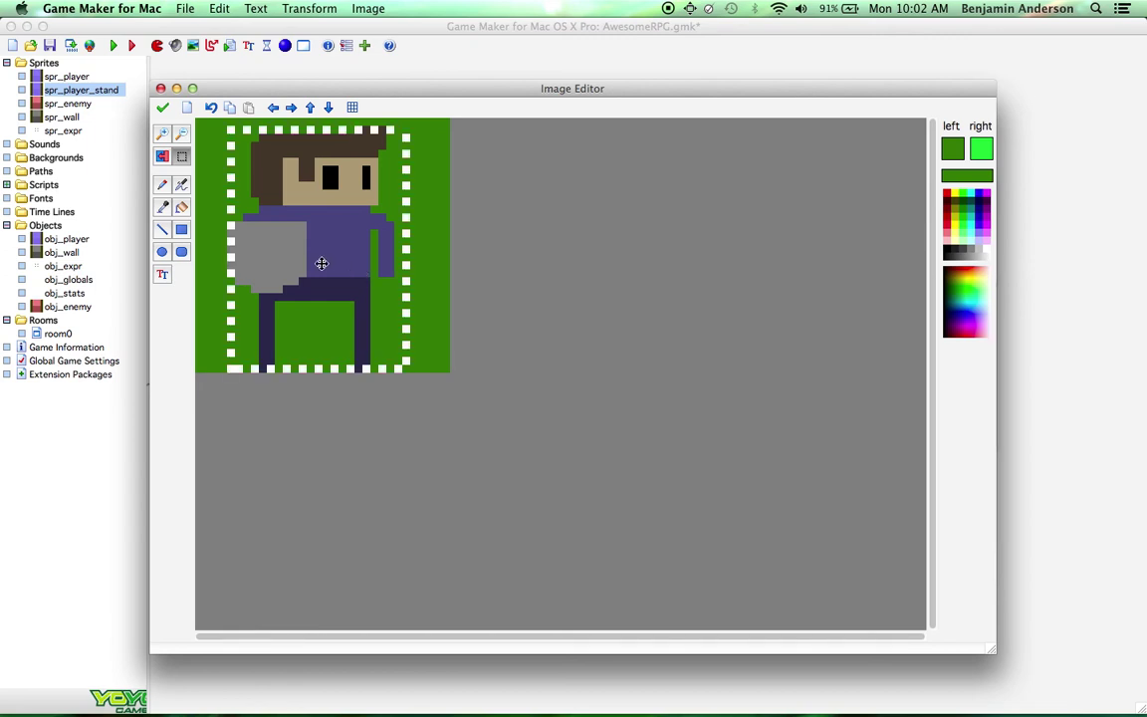
pyautogui.click(162, 184)
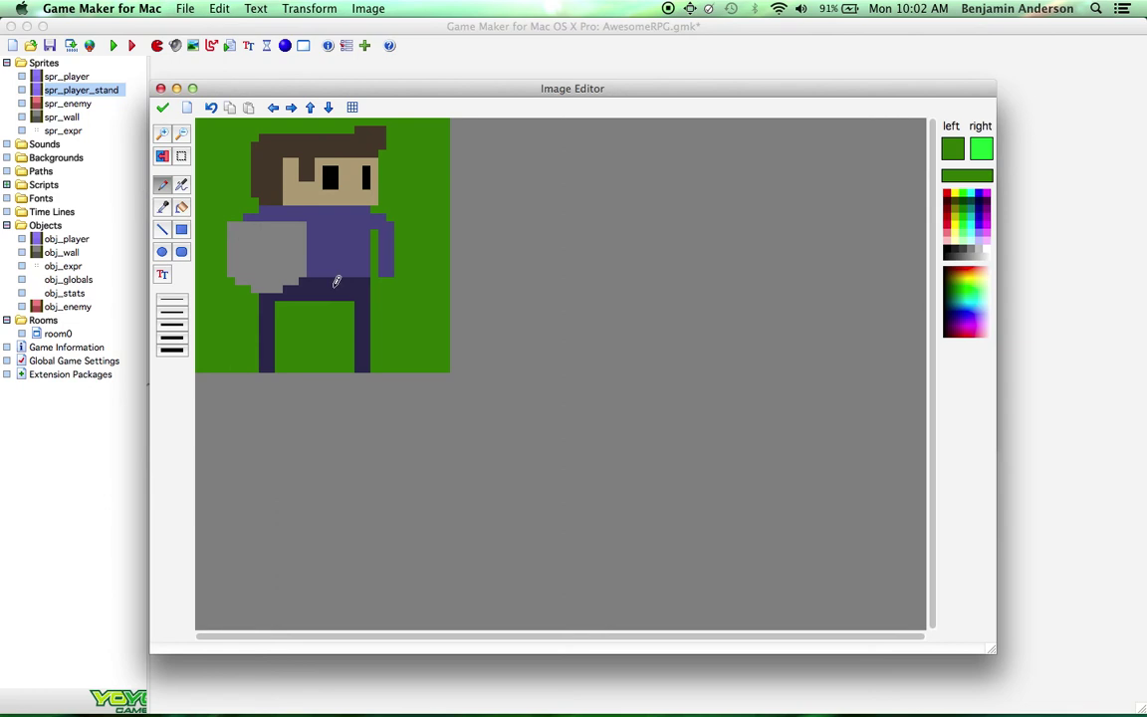
# Pick a darker grey than the shield's grey as the drawing colour in the Colors dialog
pyautogui.keyDown('ctrl'); pyautogui.click(259, 233); pyautogui.keyUp('ctrl')
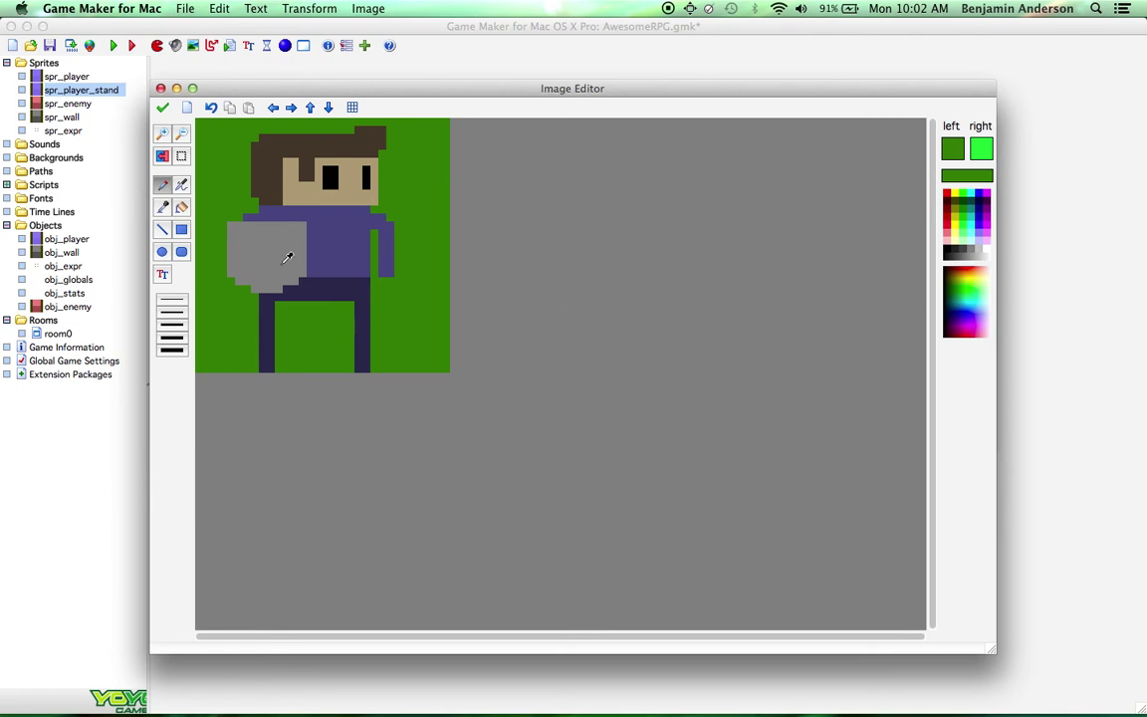
pyautogui.click(951, 149)
pyautogui.click(642, 312)
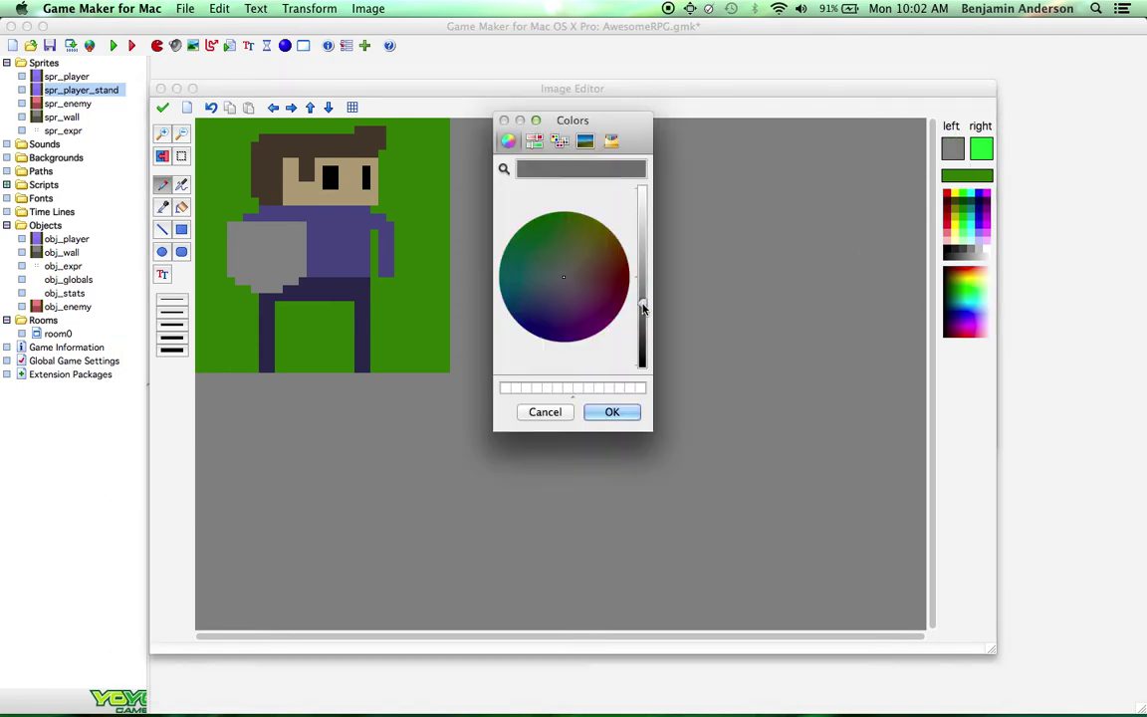
pyautogui.click(616, 412)
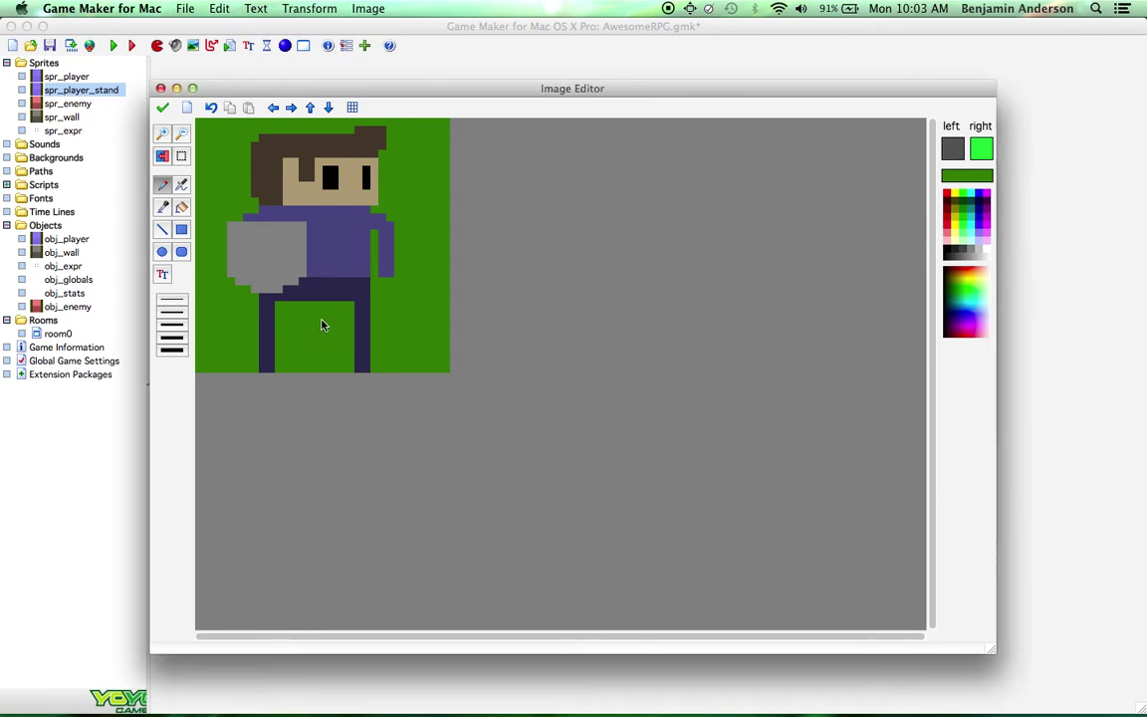
# Paint a dark grey emblem on the shield, touching up its edges with the light grey
pyautogui.click(265, 237)
pyautogui.click(291, 242)
pyautogui.keyDown('ctrl'); pyautogui.click(301, 248); pyautogui.keyUp('ctrl')
pyautogui.click(269, 224)
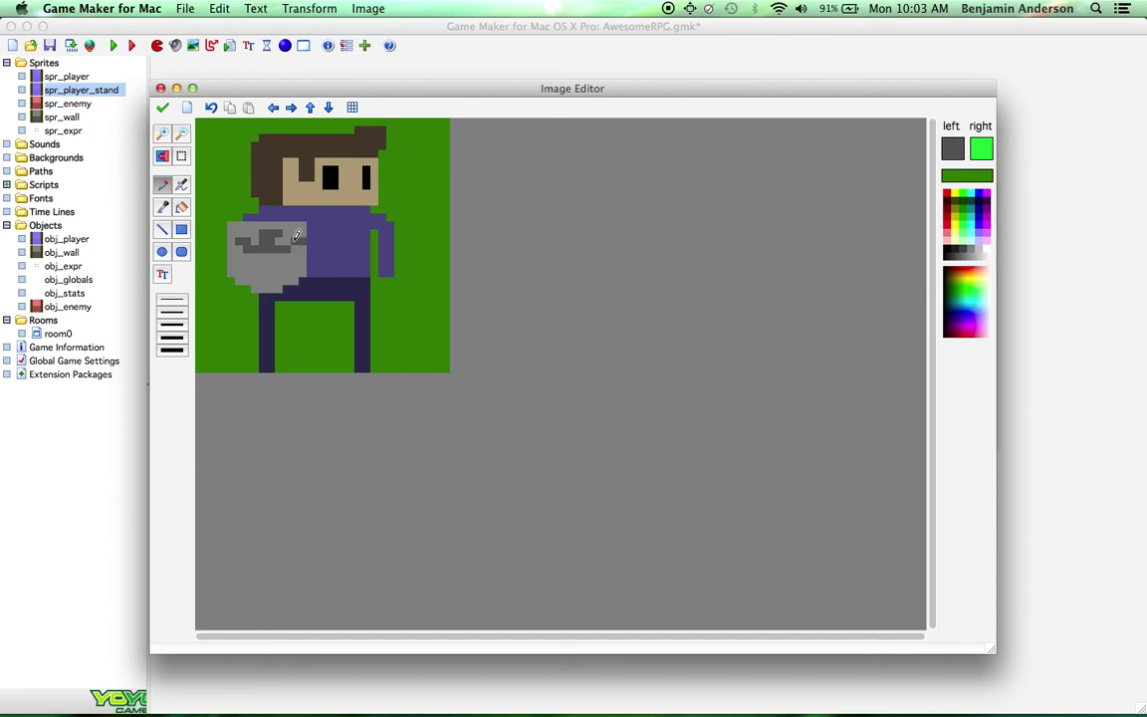
pyautogui.click(306, 237)
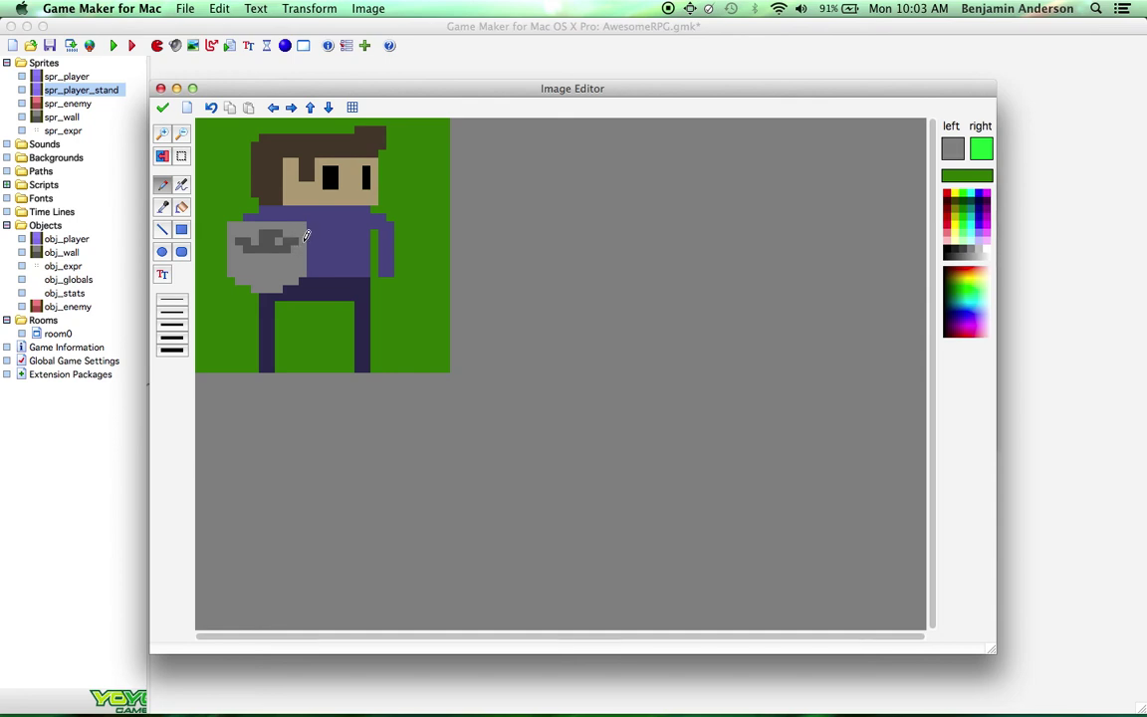
pyautogui.click(251, 249)
pyautogui.moveTo(250, 249)
pyautogui.mouseDown()
pyautogui.moveTo(288, 248)
pyautogui.moveTo(243, 245)
pyautogui.moveTo(260, 242)
pyautogui.mouseUp()
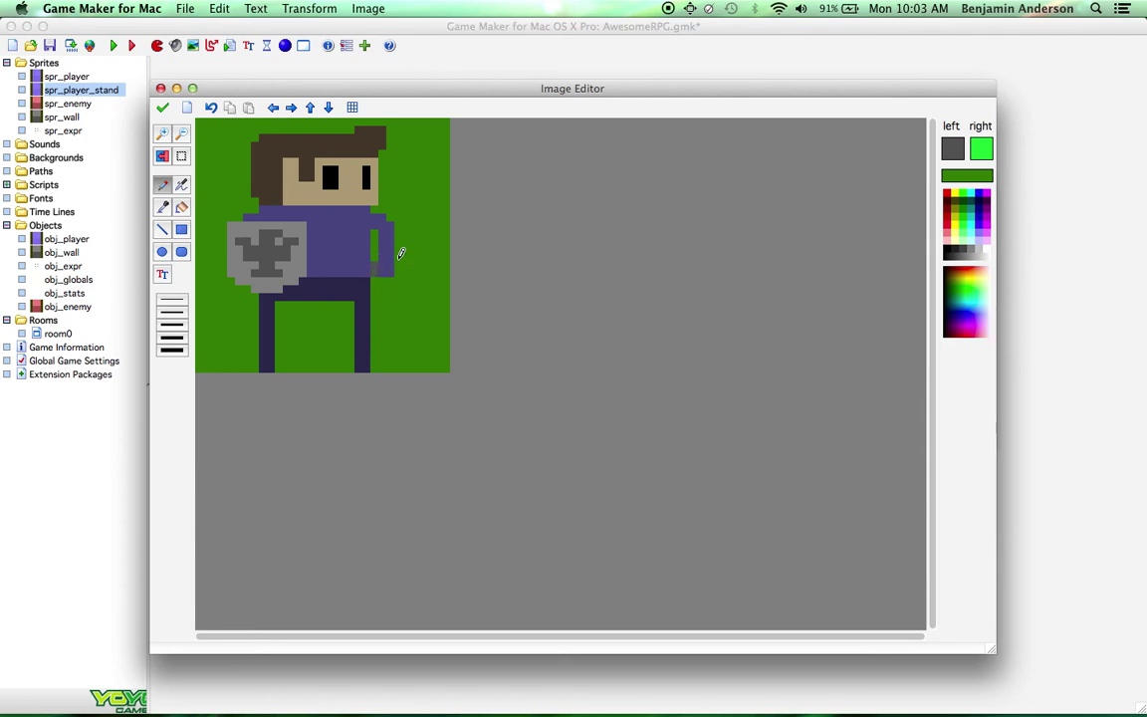
# Draw a dark grey hand below the right arm holding a grey sword
pyautogui.moveTo(400, 252); pyautogui.dragTo(401, 273)
pyautogui.keyDown('ctrl'); pyautogui.click(258, 242); pyautogui.keyUp('ctrl')
pyautogui.keyDown('ctrl'); pyautogui.click(406, 287); pyautogui.keyUp('ctrl')
pyautogui.keyDown('ctrl'); pyautogui.click(407, 272); pyautogui.keyUp('ctrl')
pyautogui.keyDown('ctrl'); pyautogui.click(402, 282); pyautogui.keyUp('ctrl')
pyautogui.keyDown('ctrl'); pyautogui.click(411, 250); pyautogui.keyUp('ctrl')
pyautogui.keyDown('ctrl'); pyautogui.click(412, 264); pyautogui.keyUp('ctrl')
pyautogui.keyDown('ctrl'); pyautogui.click(387, 221); pyautogui.keyUp('ctrl')
pyautogui.keyDown('ctrl'); pyautogui.click(390, 273); pyautogui.keyUp('ctrl')
pyautogui.keyDown('ctrl'); pyautogui.click(432, 269); pyautogui.keyUp('ctrl')
pyautogui.click(439, 279)
# Flood-fill the sword blade with a lighter grey and close the painted image
pyautogui.click(953, 150)
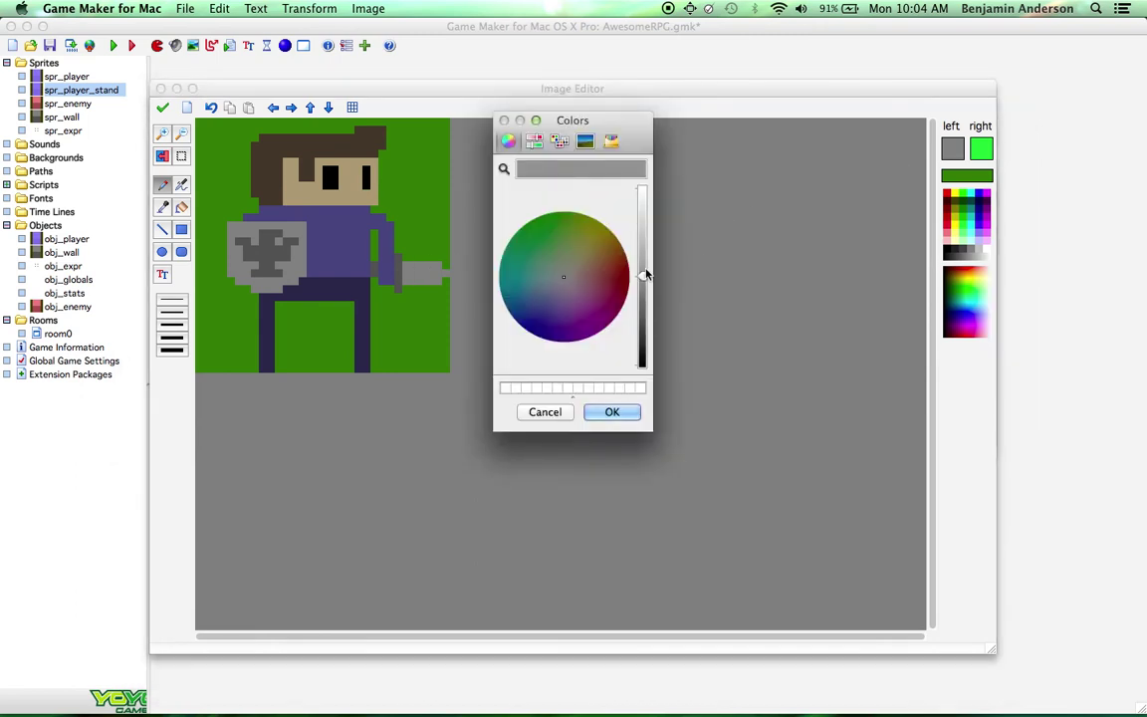
pyautogui.click(609, 411)
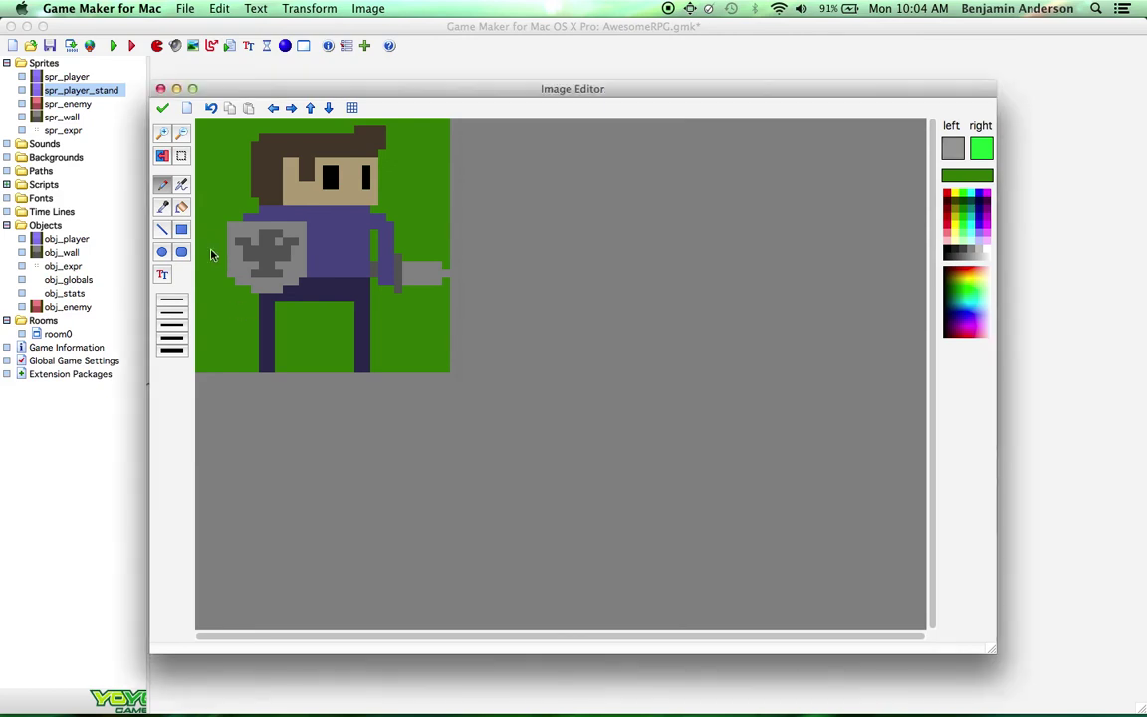
pyautogui.click(181, 207)
pyautogui.click(408, 268)
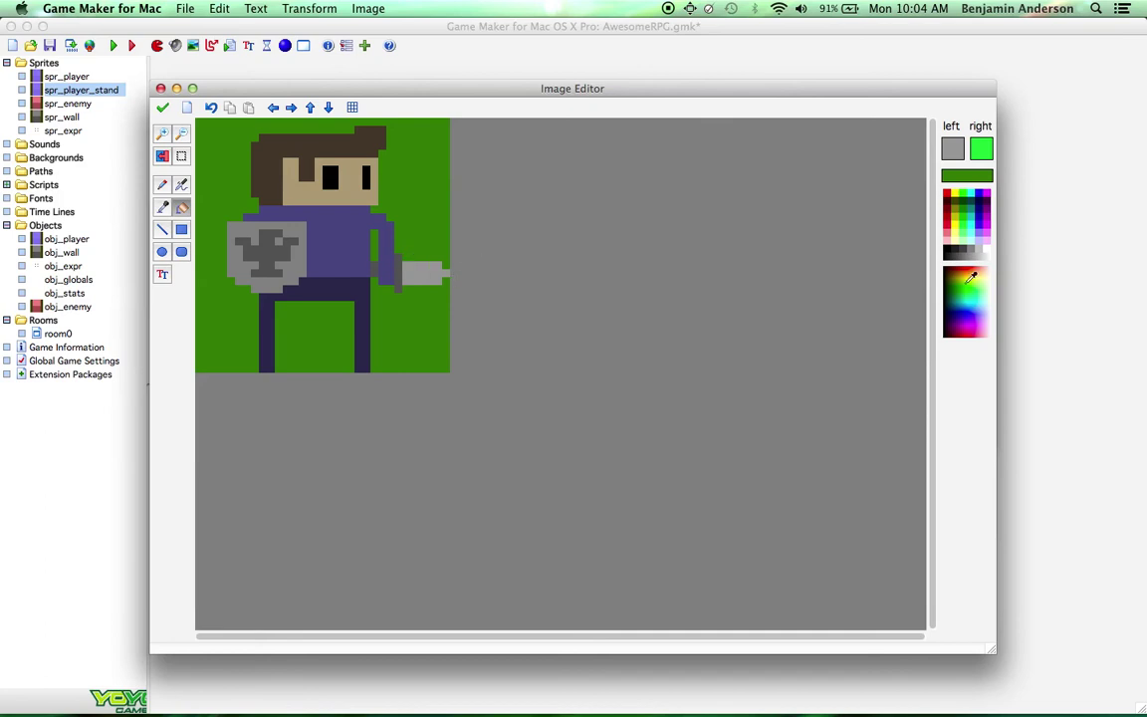
pyautogui.click(972, 245)
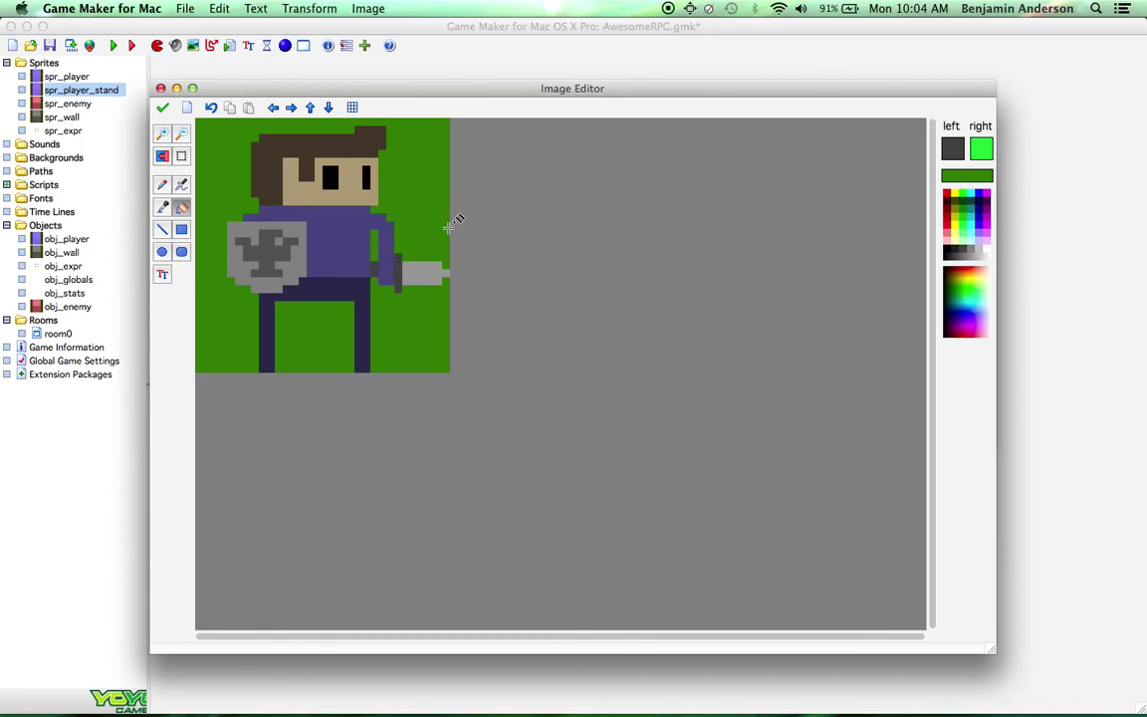
pyautogui.click(163, 107)
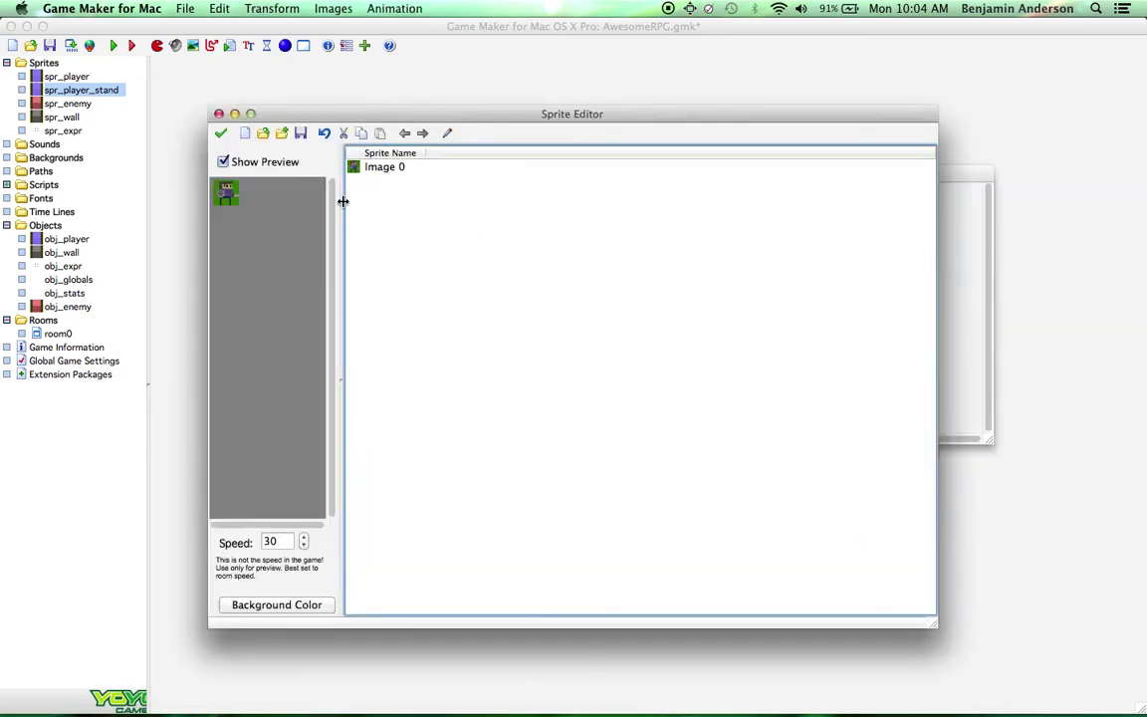
# Reopen Image 0, zoom in, sample the green background, then close the Image Editor
pyautogui.doubleClick(364, 168)
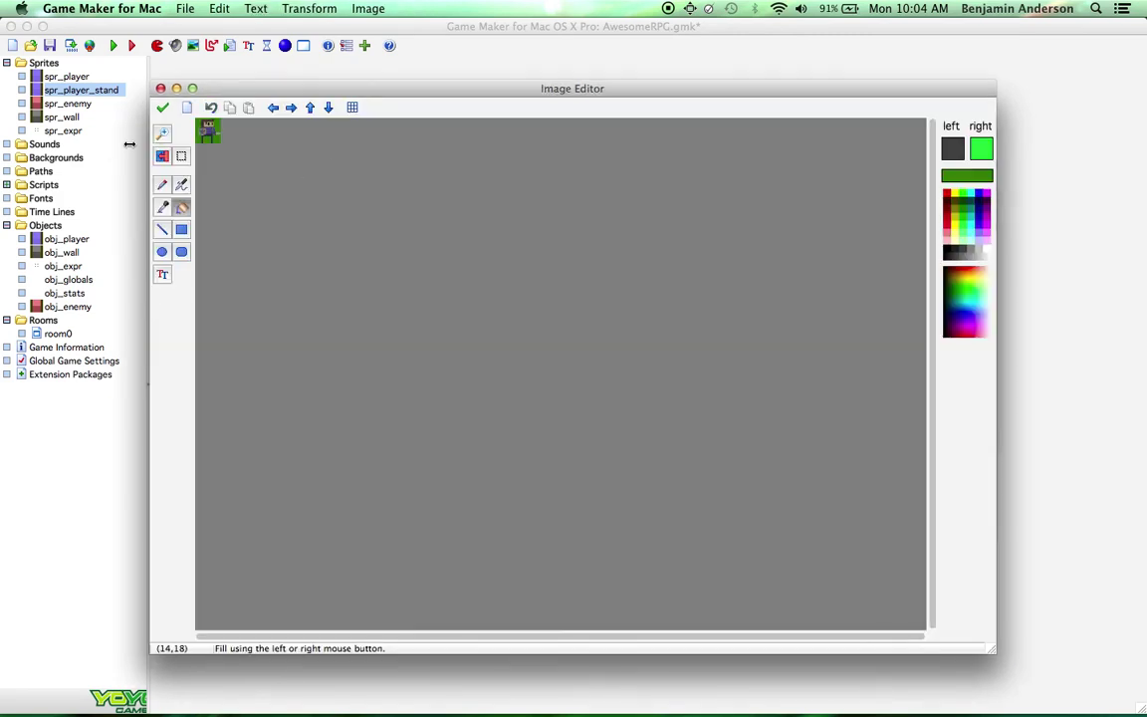
pyautogui.click(161, 134)
pyautogui.click(161, 134)
pyautogui.click(161, 133)
pyautogui.click(162, 133)
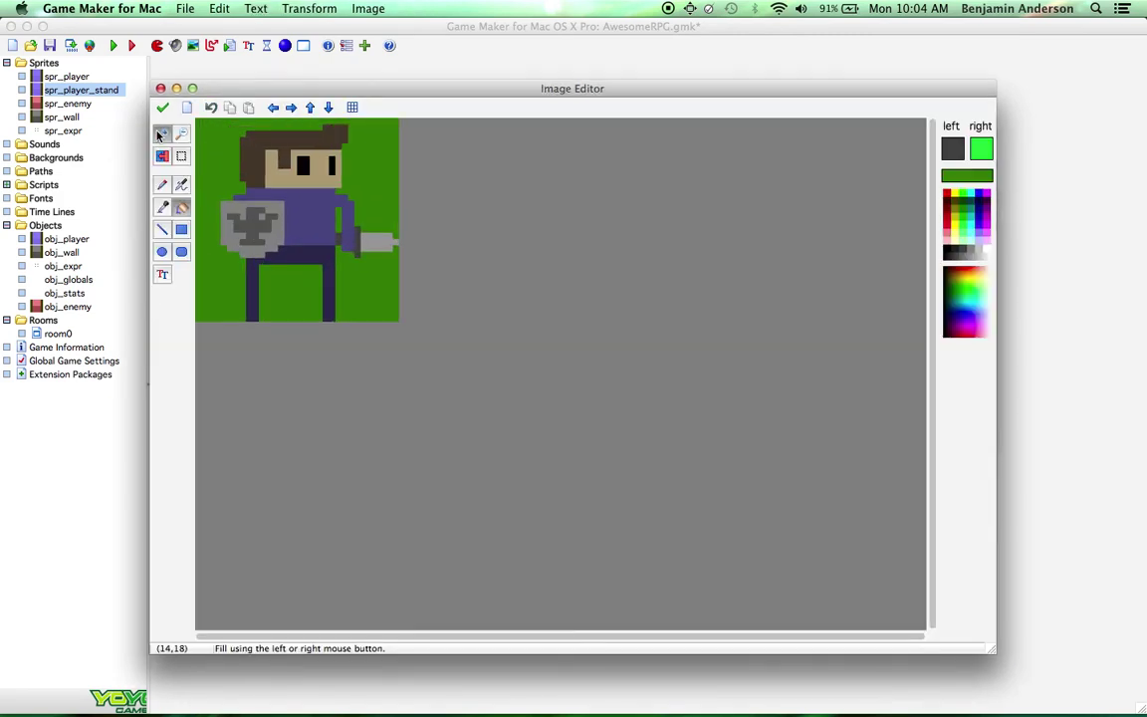
pyautogui.click(161, 133)
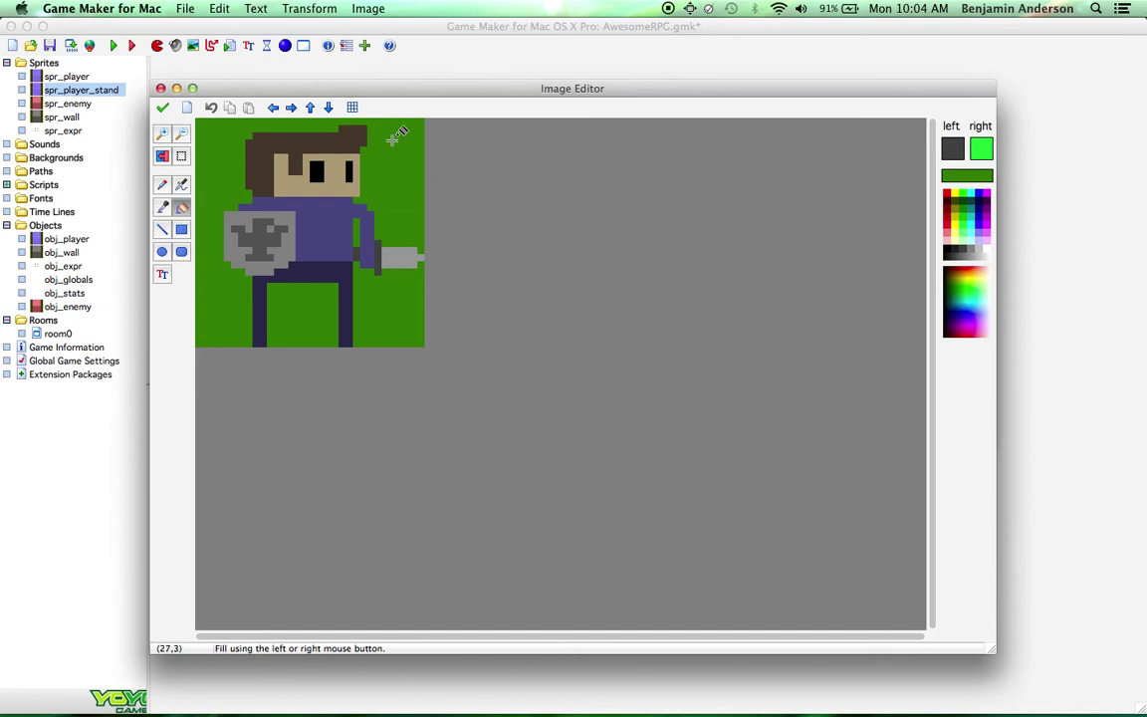
pyautogui.click(162, 186)
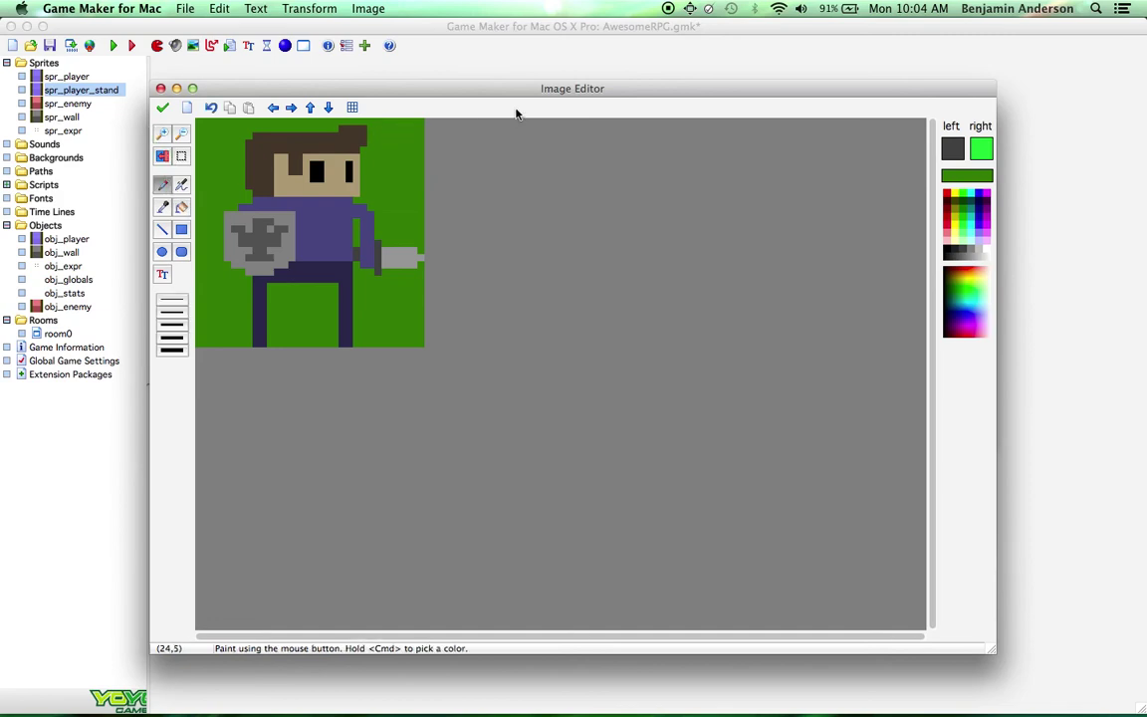
pyautogui.keyDown('super'); pyautogui.click(382, 119); pyautogui.keyUp('super')
pyautogui.click(162, 106)
# Centre spr_player_stand's origin, change Origin Y to 32, tick Transparent, and confirm
pyautogui.click(220, 134)
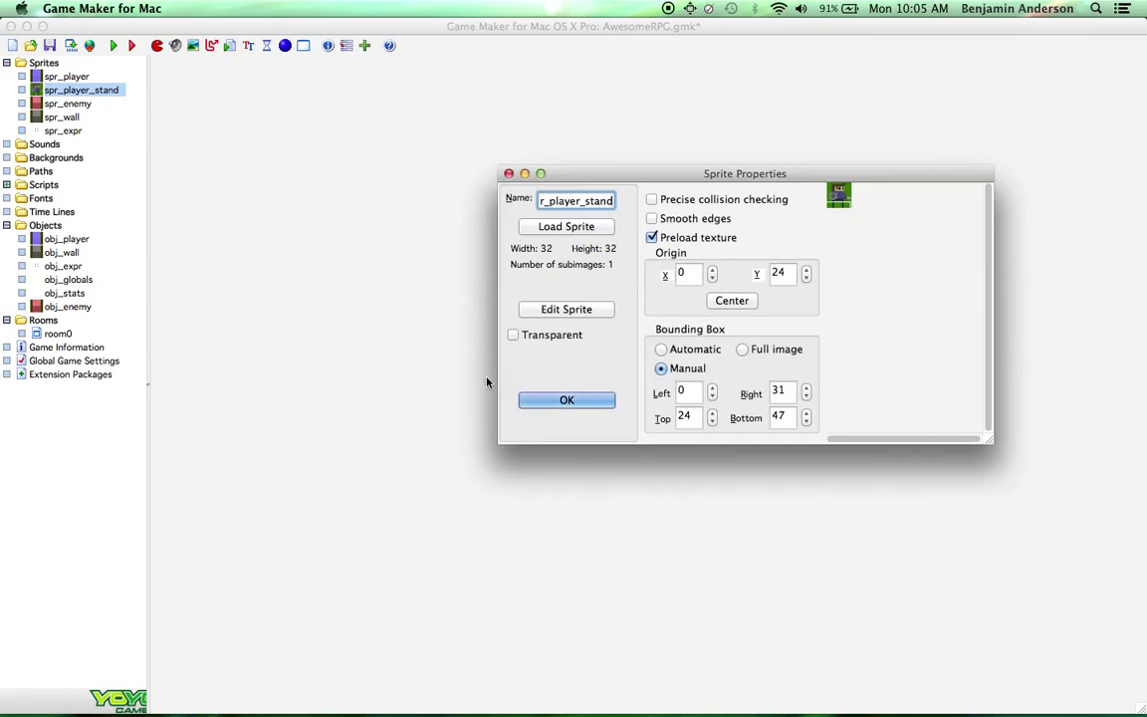
pyautogui.click(732, 299)
pyautogui.click(780, 277)
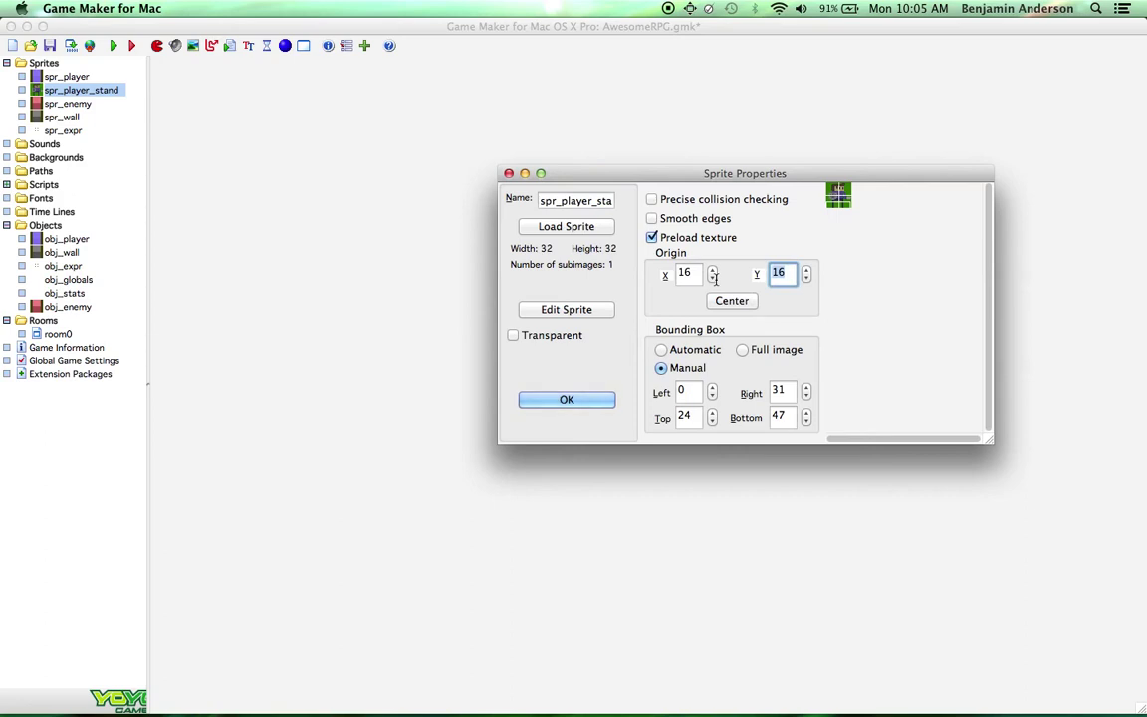
pyautogui.write('24')
pyautogui.write('32')
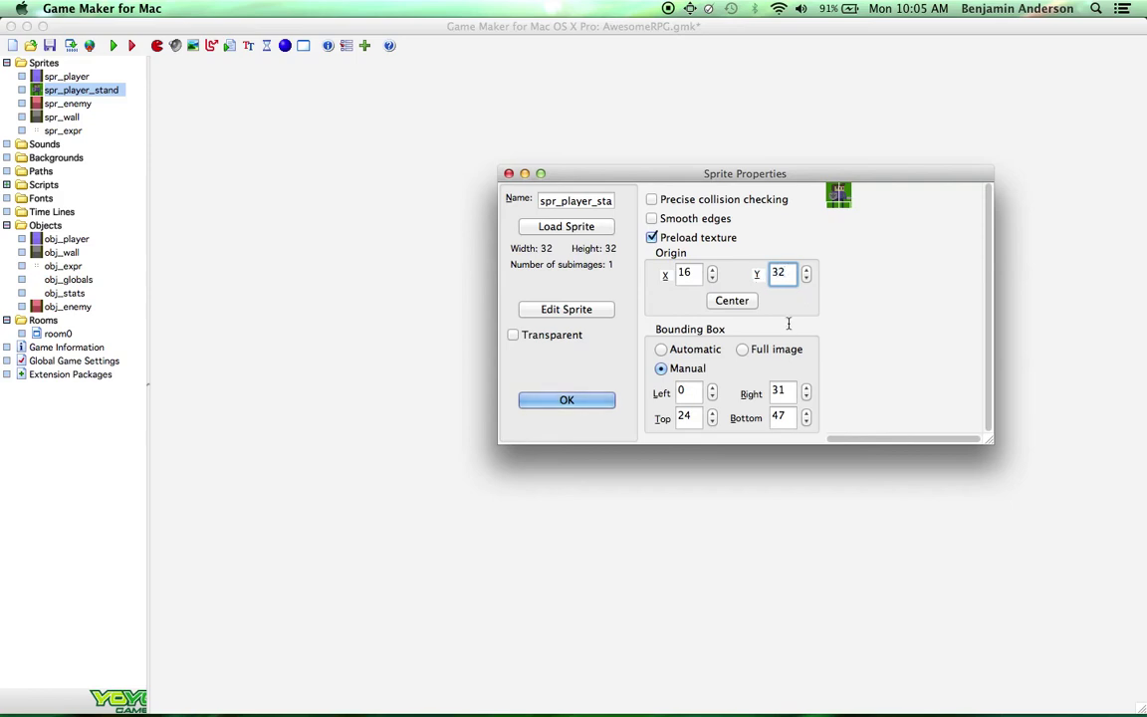
pyautogui.click(535, 336)
pyautogui.press('Return')
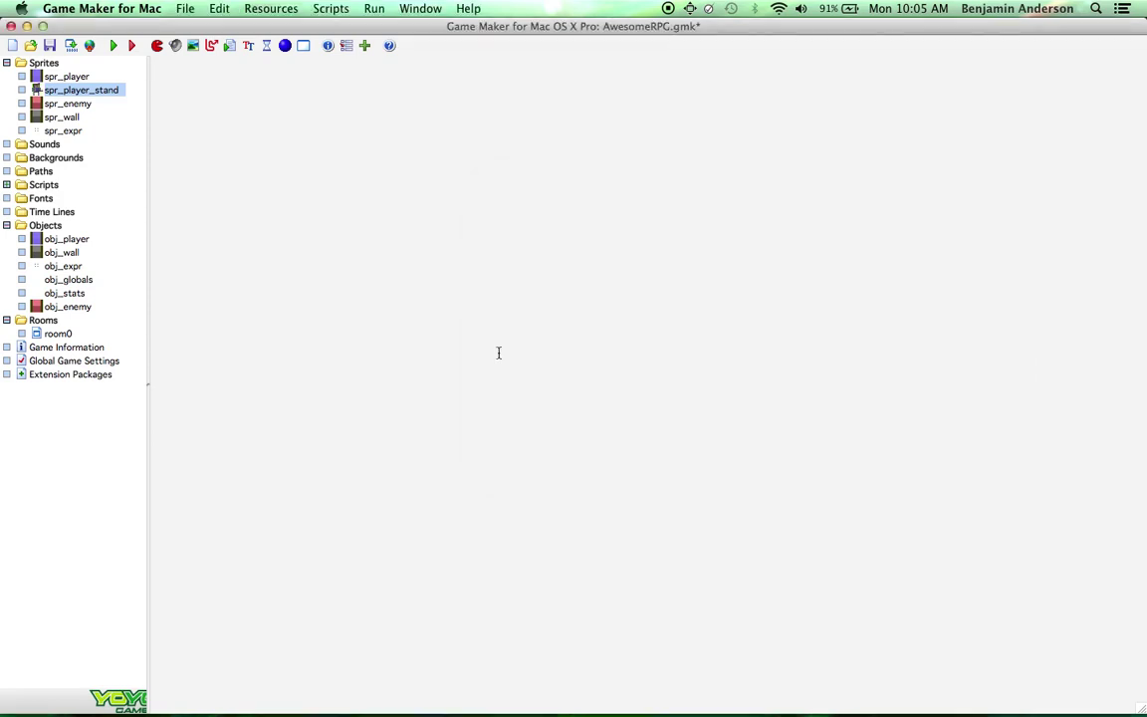
# Duplicate spr_player_stand as a new sprite named spr_player_run and open its frames
pyautogui.rightClick(90, 89)
pyautogui.click(128, 112)
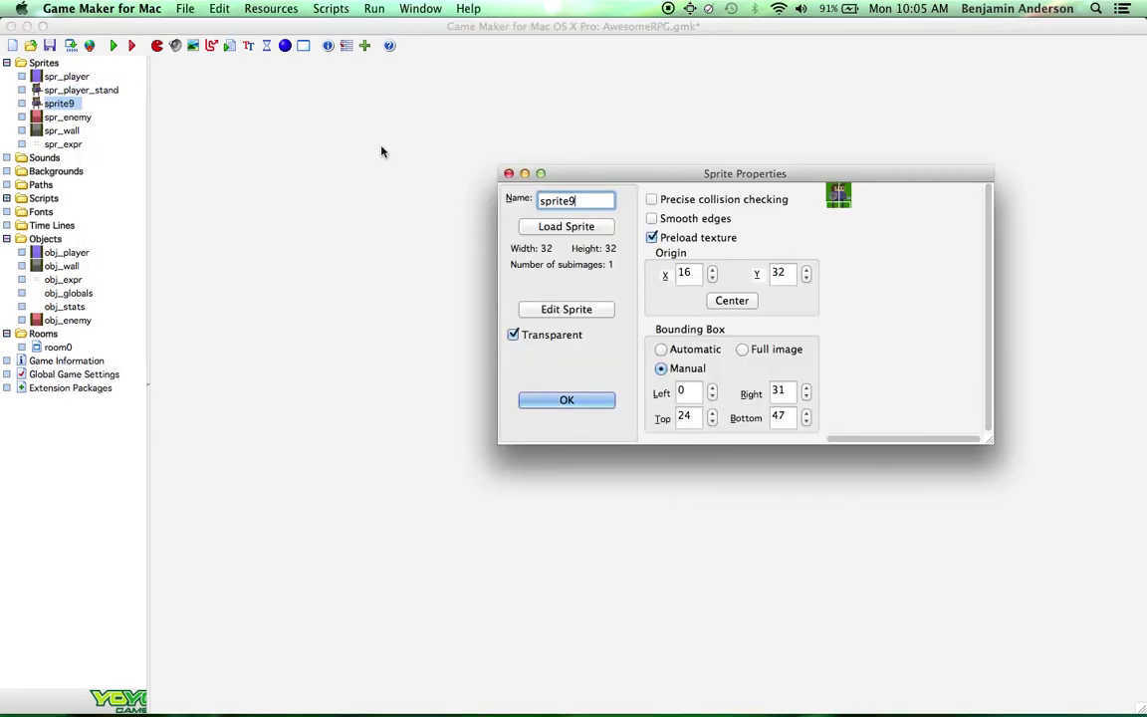
pyautogui.write('sp')
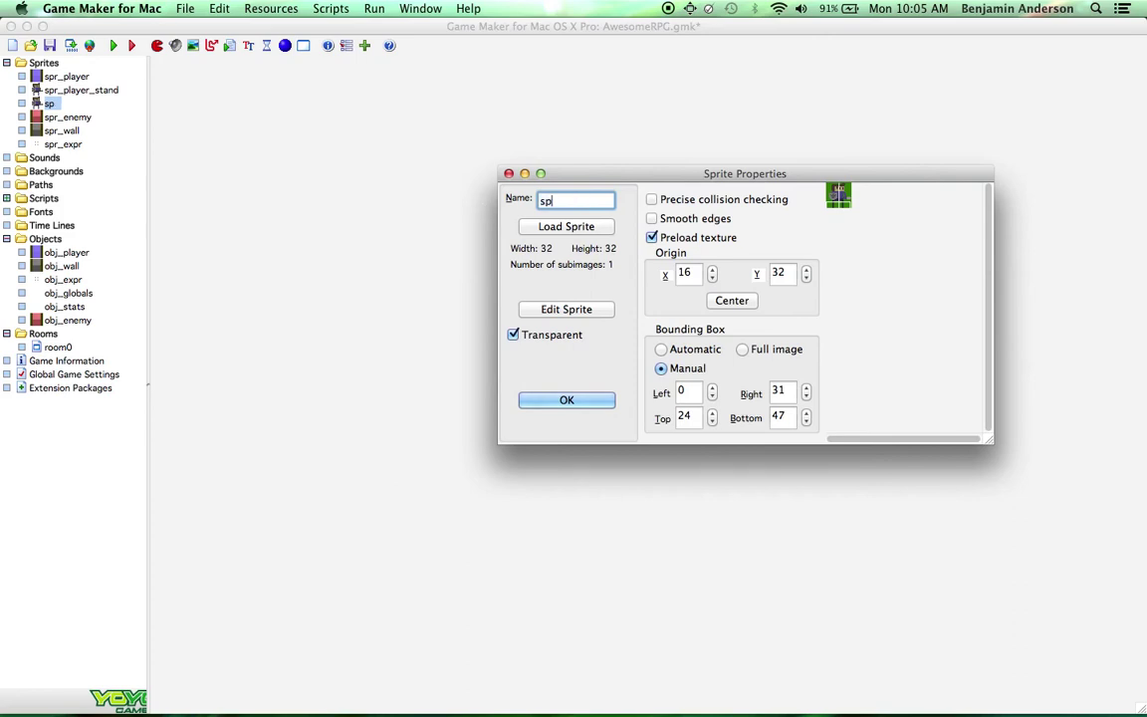
pyautogui.write('r_player_')
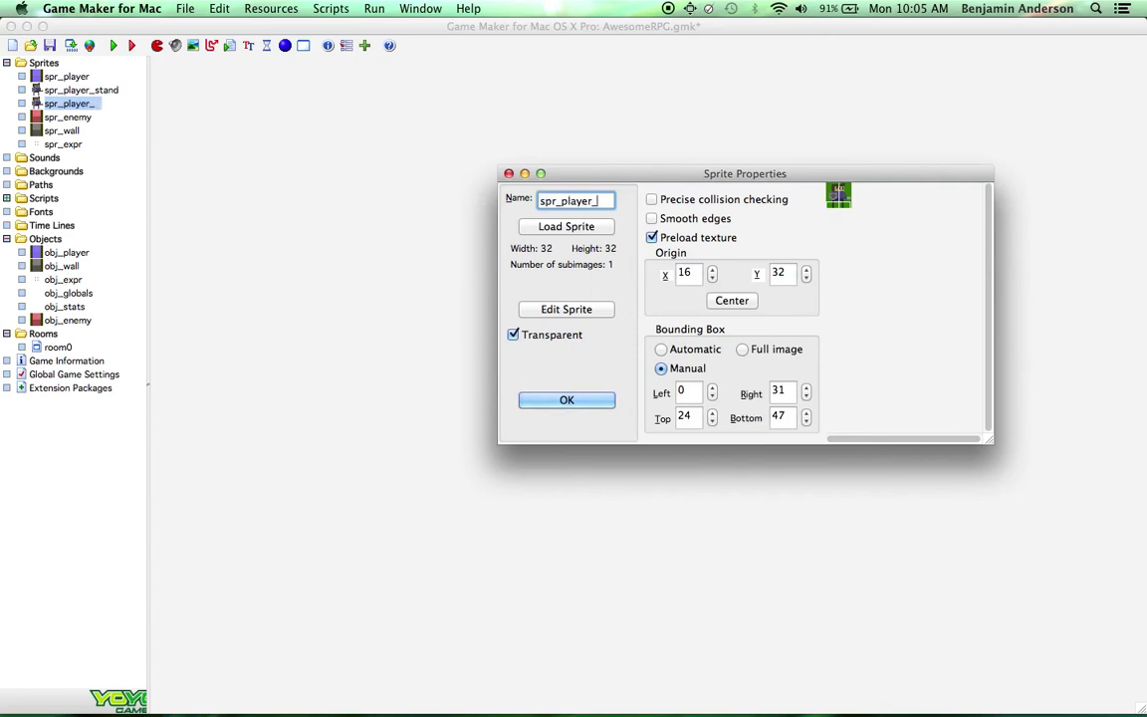
pyautogui.write('run')
pyautogui.click(566, 308)
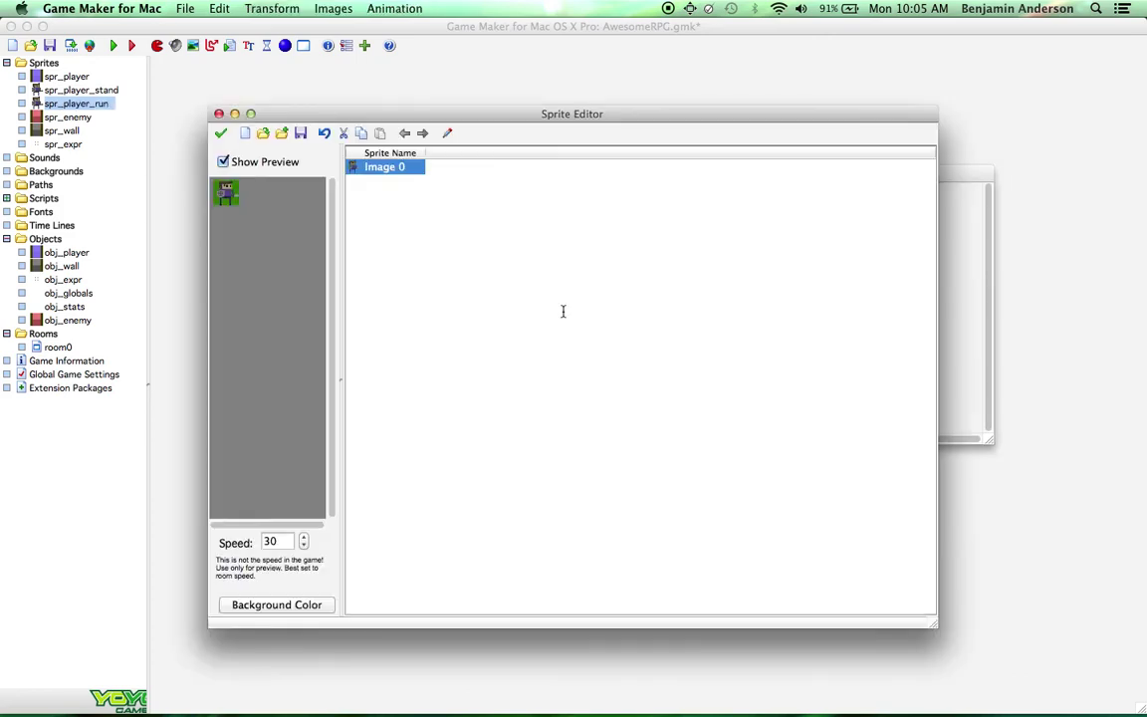
# Zoom into Image 0 and paint a navy column down the right leg
pyautogui.doubleClick(369, 166)
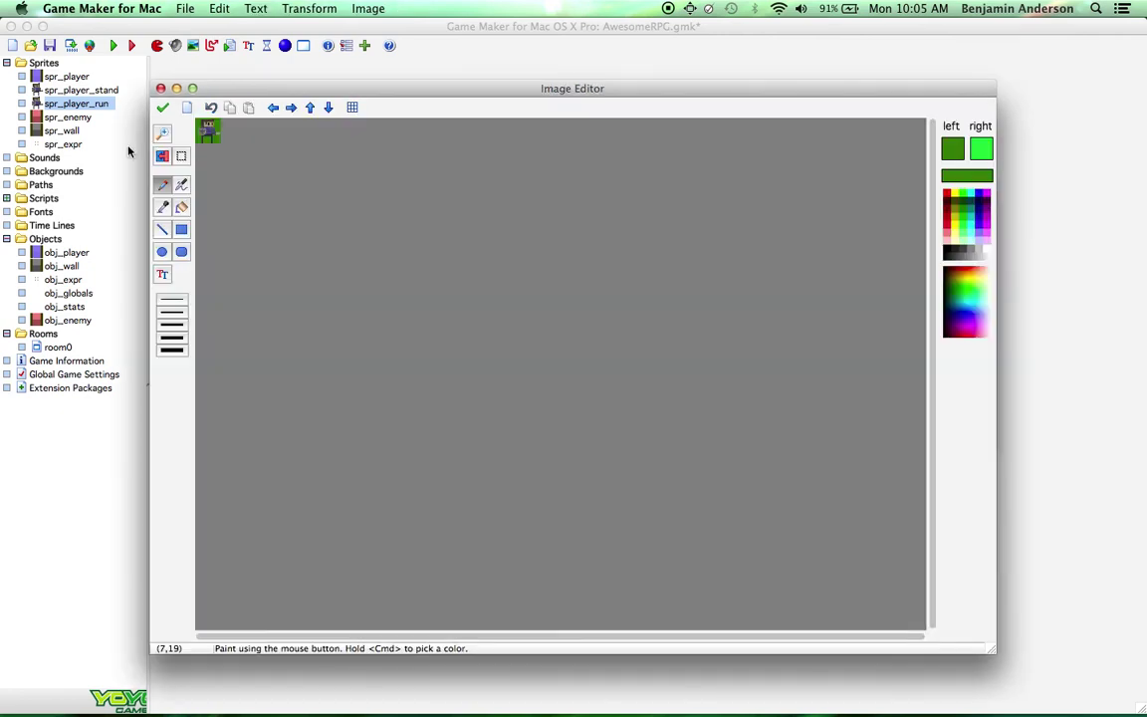
pyautogui.click(164, 136)
pyautogui.click(165, 137)
pyautogui.click(165, 136)
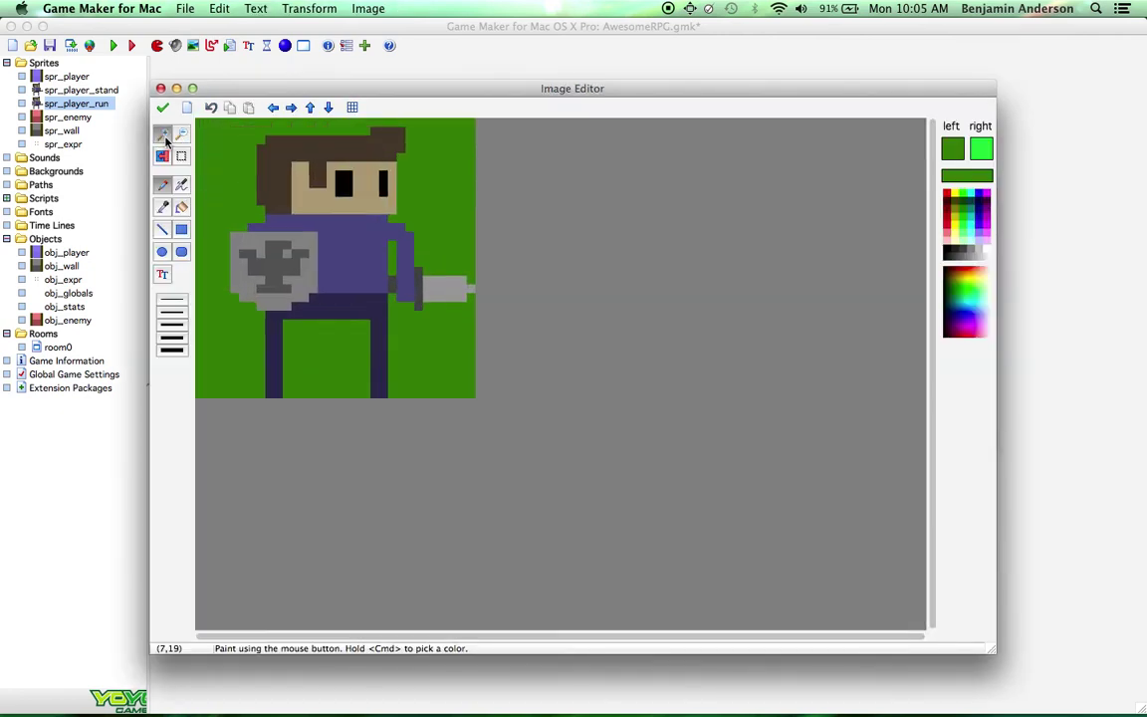
pyautogui.click(165, 136)
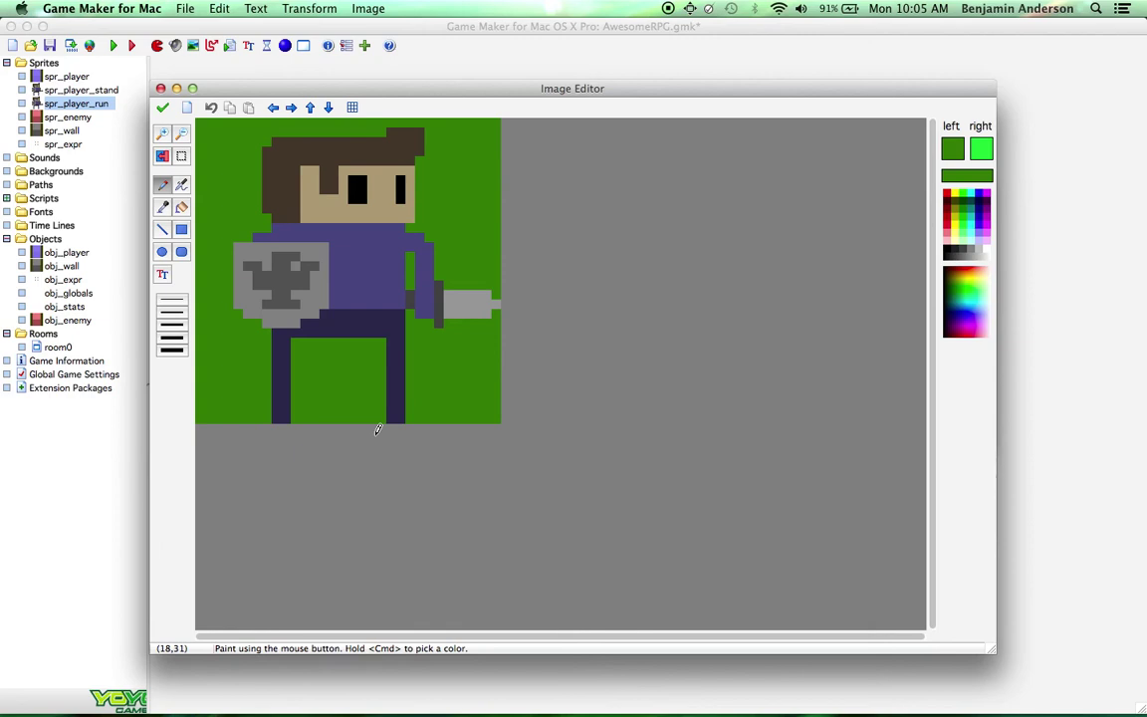
pyautogui.press('super')
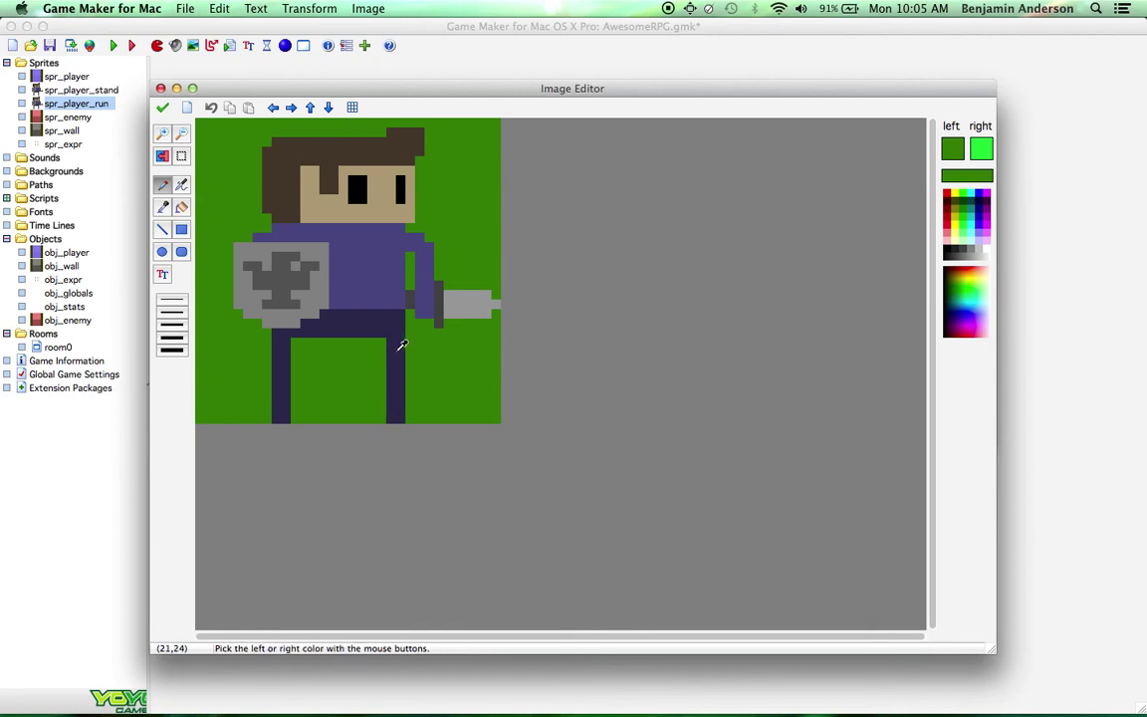
pyautogui.keyDown('super'); pyautogui.click(402, 344); pyautogui.keyUp('super')
pyautogui.moveTo(411, 336)
pyautogui.mouseDown()
pyautogui.moveTo(412, 392)
pyautogui.moveTo(391, 343)
pyautogui.moveTo(392, 393)
pyautogui.mouseUp()
pyautogui.keyDown('super'); pyautogui.click(392, 351); pyautogui.keyUp('super')
pyautogui.press('super')
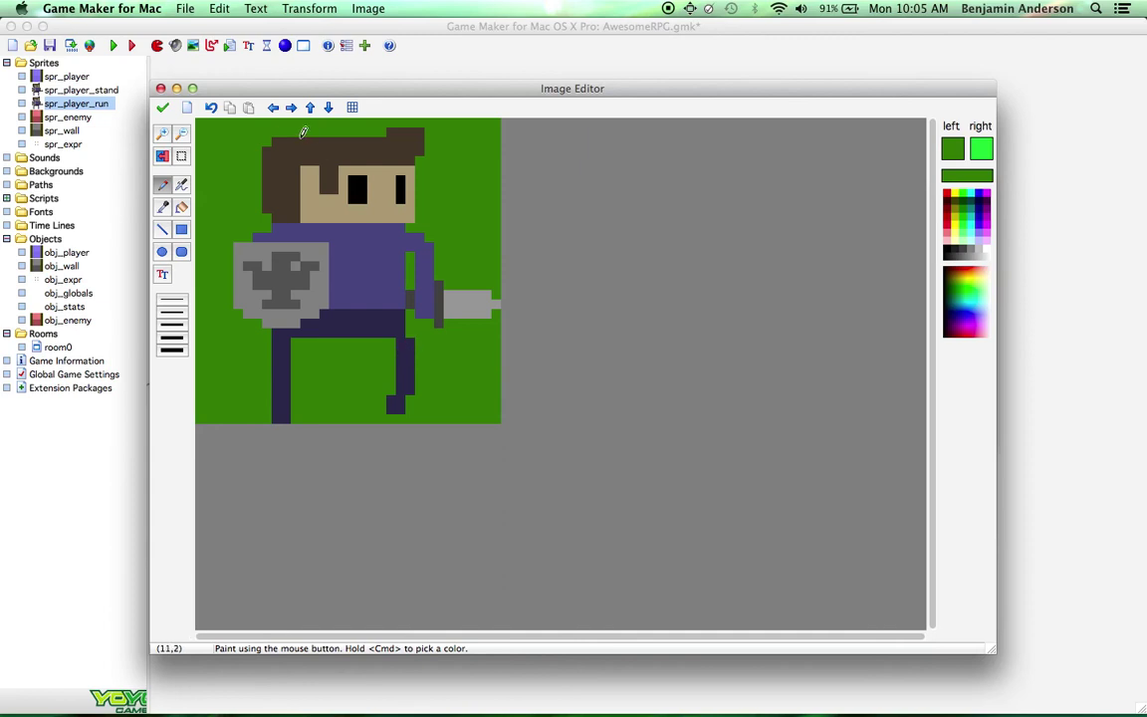
# Reshape the right leg into a stride, clearing its lower part, and accept the frame
pyautogui.click(211, 108)
pyautogui.click(210, 108)
pyautogui.click(210, 108)
pyautogui.keyDown('super'); pyautogui.click(402, 362); pyautogui.keyUp('super')
pyautogui.moveTo(393, 338); pyautogui.dragTo(392, 393)
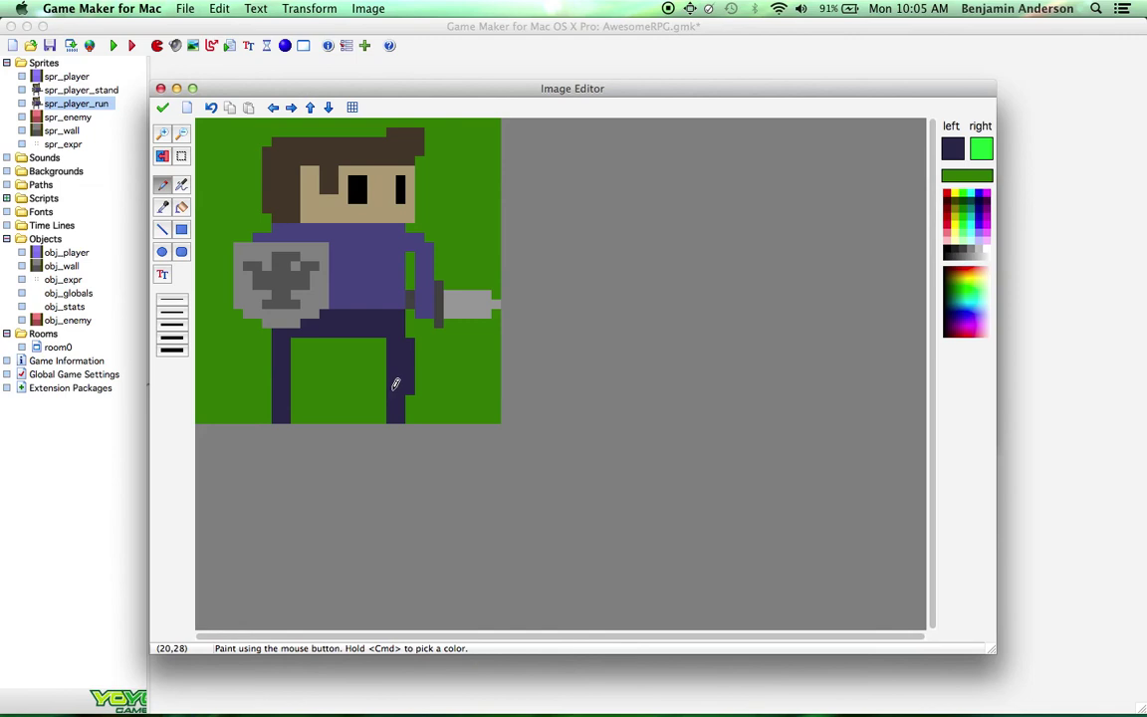
pyautogui.keyDown('super'); pyautogui.click(420, 333); pyautogui.keyUp('super')
pyautogui.moveTo(419, 333)
pyautogui.mouseDown()
pyautogui.moveTo(417, 394)
pyautogui.moveTo(417, 380)
pyautogui.moveTo(406, 401)
pyautogui.moveTo(371, 405)
pyautogui.moveTo(374, 416)
pyautogui.moveTo(409, 417)
pyautogui.mouseUp()
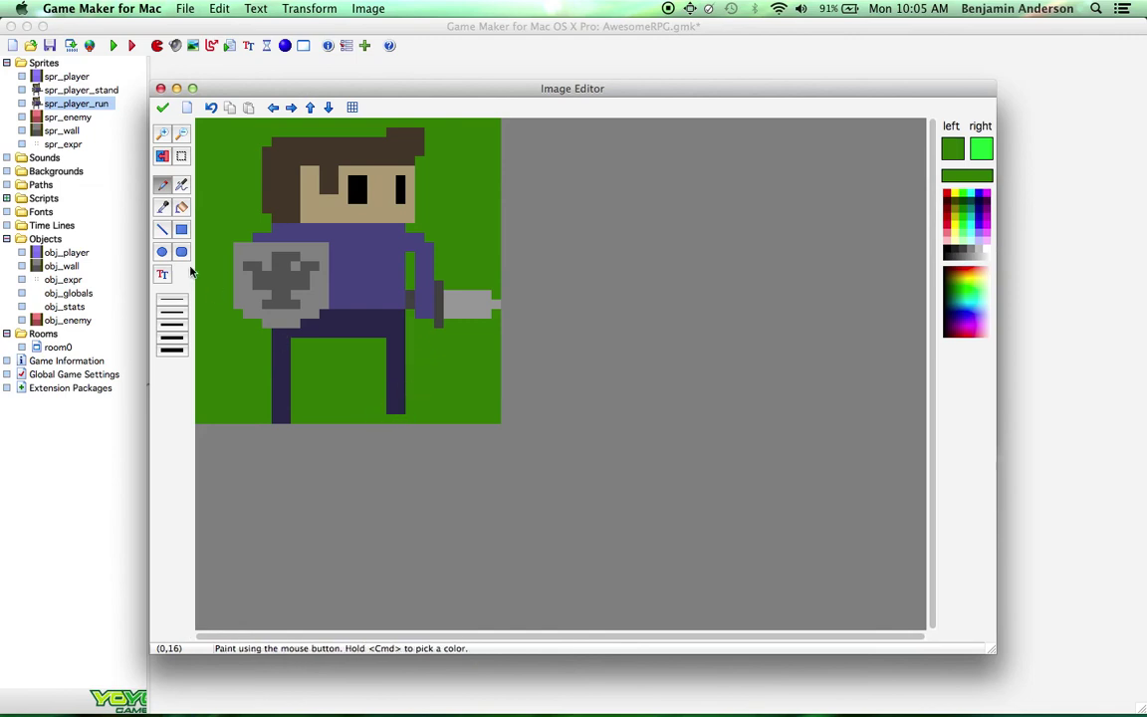
pyautogui.click(181, 156)
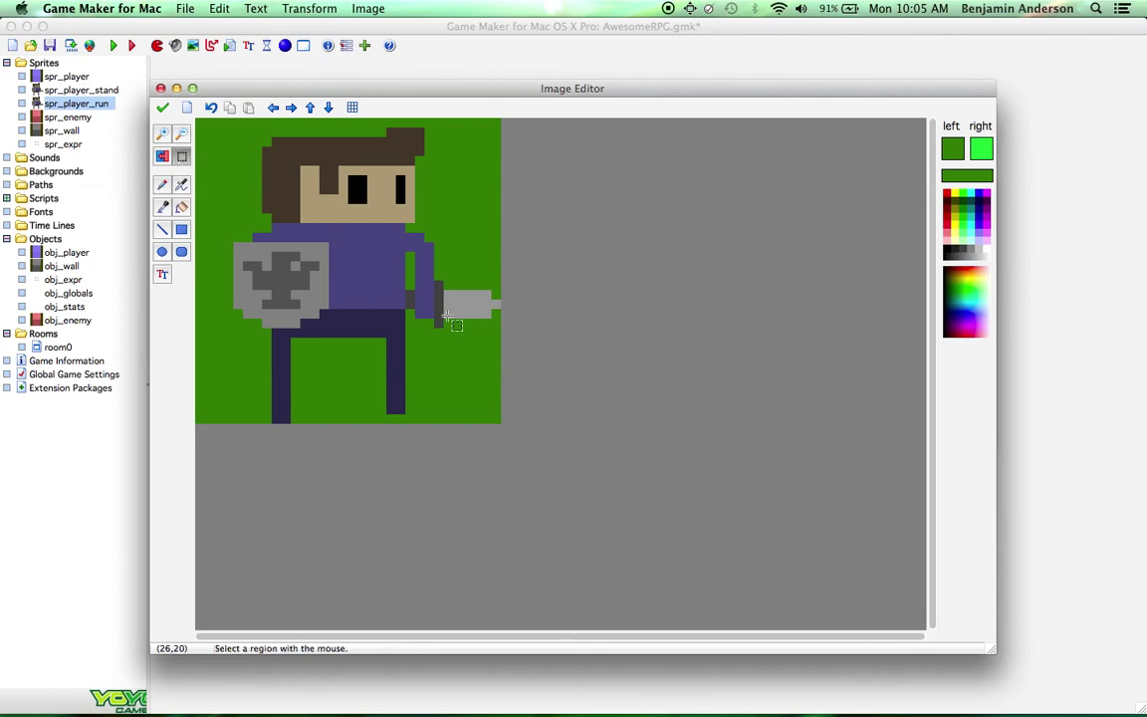
pyautogui.moveTo(393, 342); pyautogui.dragTo(408, 361)
pyautogui.press('Delete')
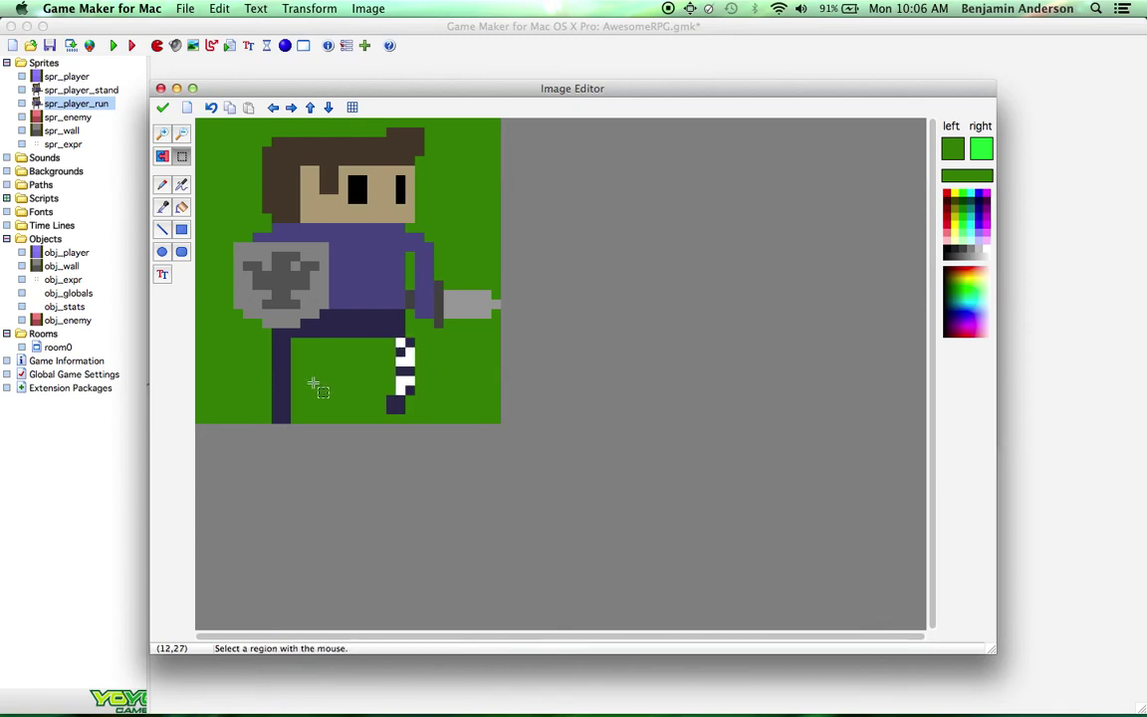
pyautogui.click(162, 185)
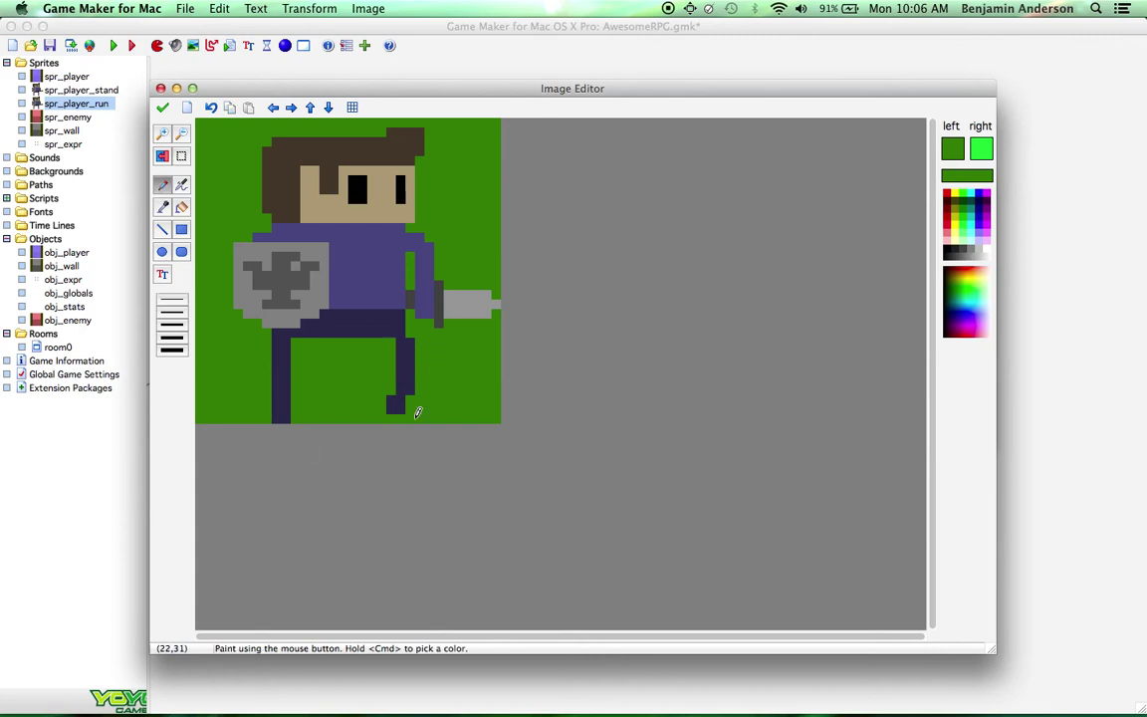
pyautogui.click(162, 107)
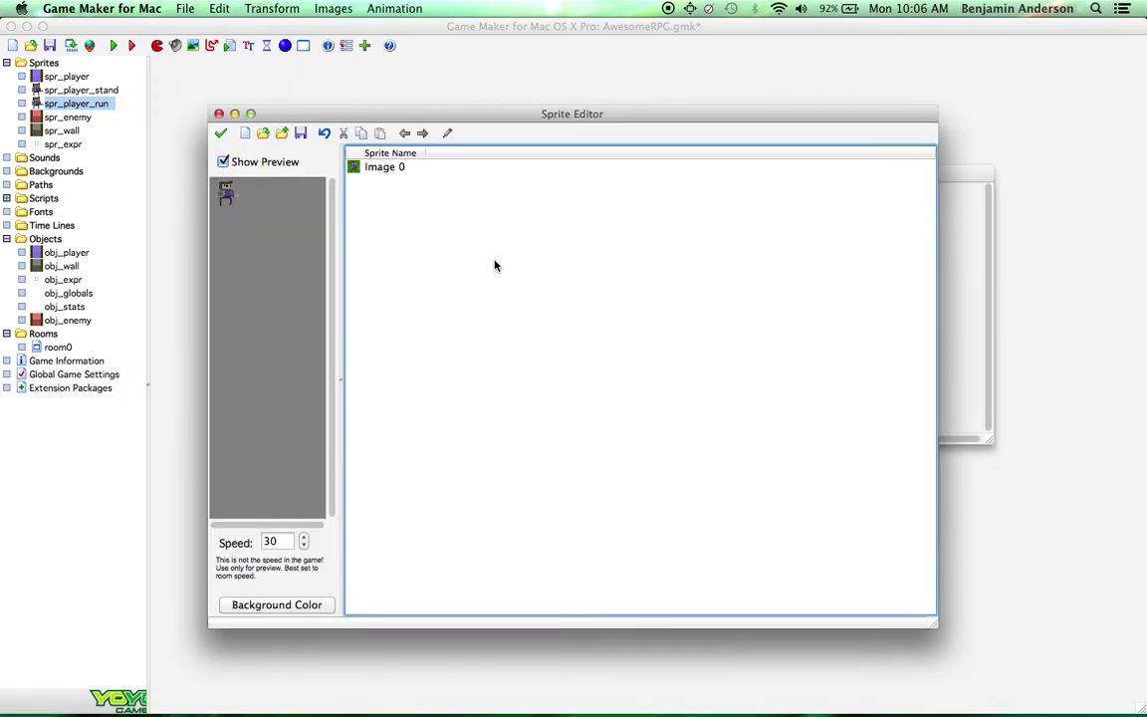
# Copy Image 0 and paste it as the new frame Image 1, then open Image 1
pyautogui.click(372, 171)
pyautogui.press('super+c')
pyautogui.press('super+v')
pyautogui.doubleClick(383, 187)
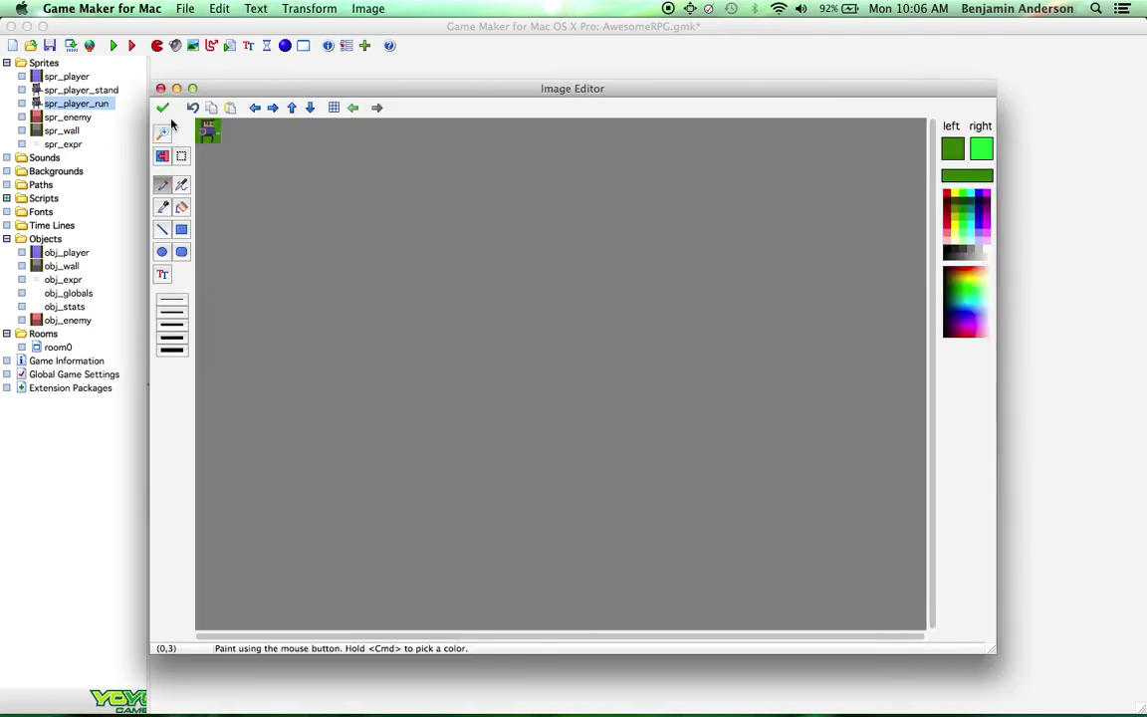
pyautogui.click(162, 107)
pyautogui.click(425, 248)
pyautogui.click(373, 168)
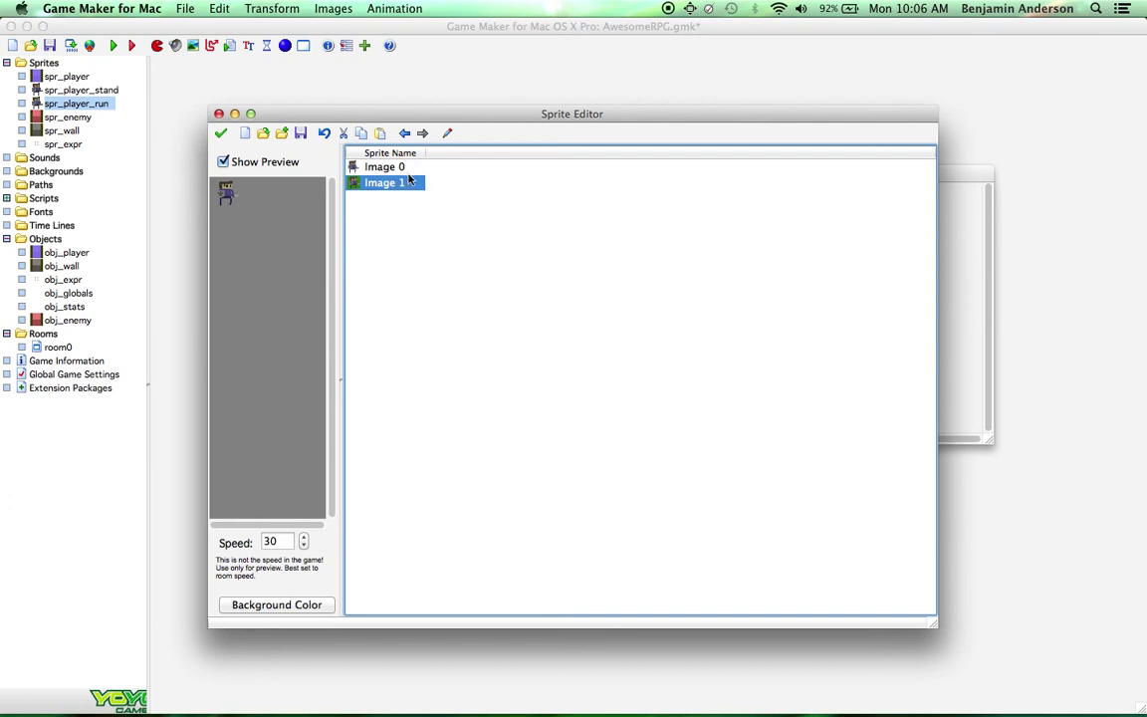
pyautogui.click(404, 168)
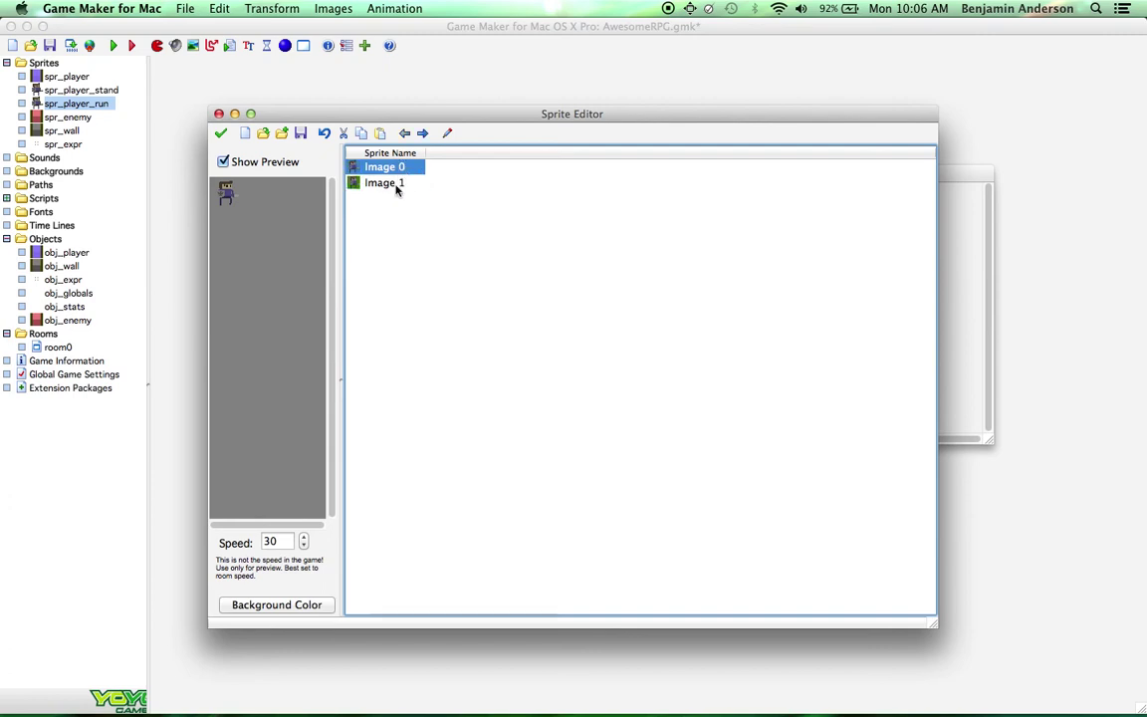
pyautogui.click(398, 184)
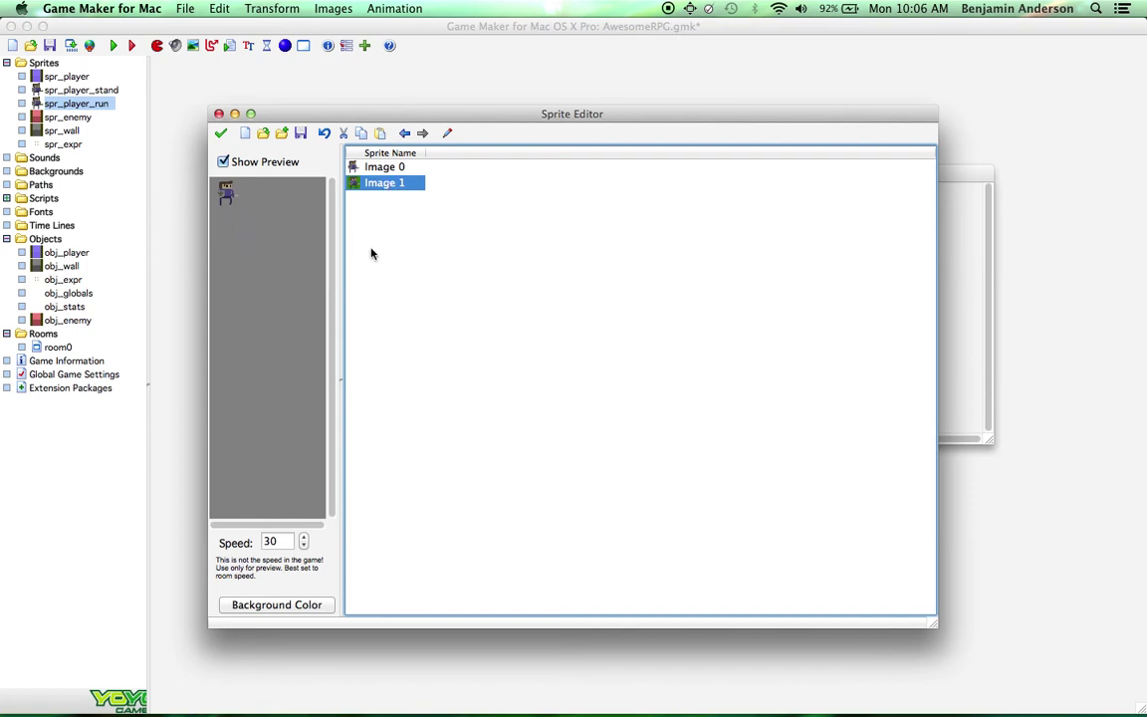
pyautogui.doubleClick(388, 186)
# Extend the right leg down in navy and shorten the left leg with green
pyautogui.click(162, 134)
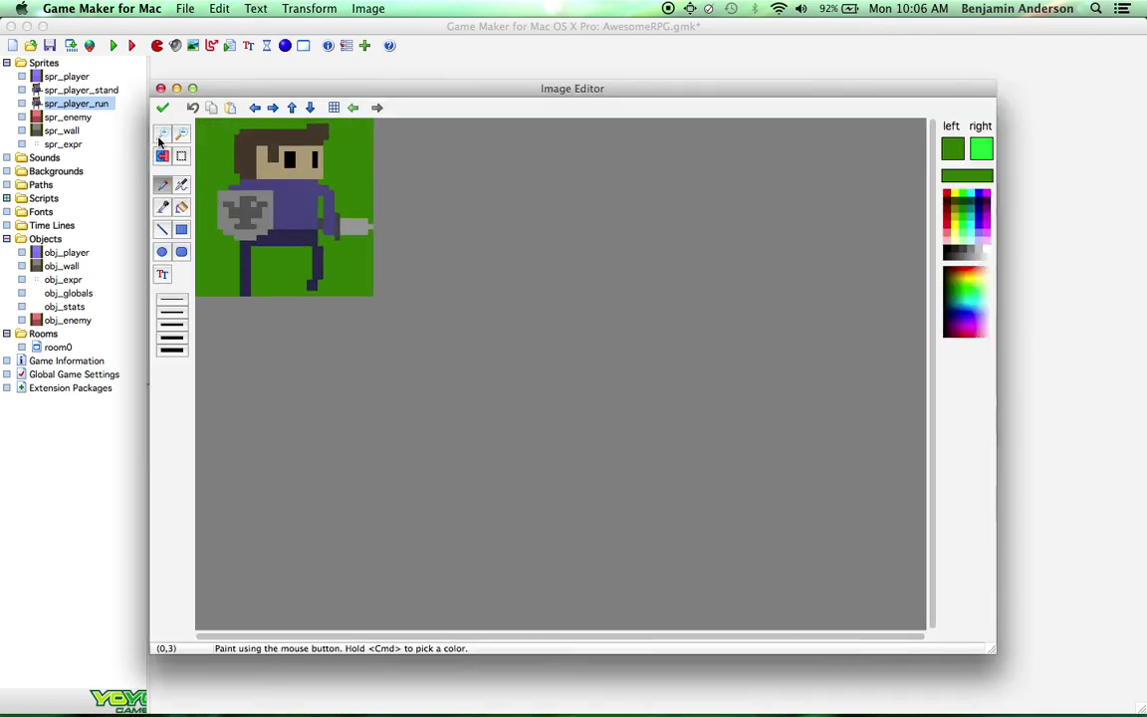
pyautogui.keyDown('super'); pyautogui.click(391, 343); pyautogui.keyUp('super')
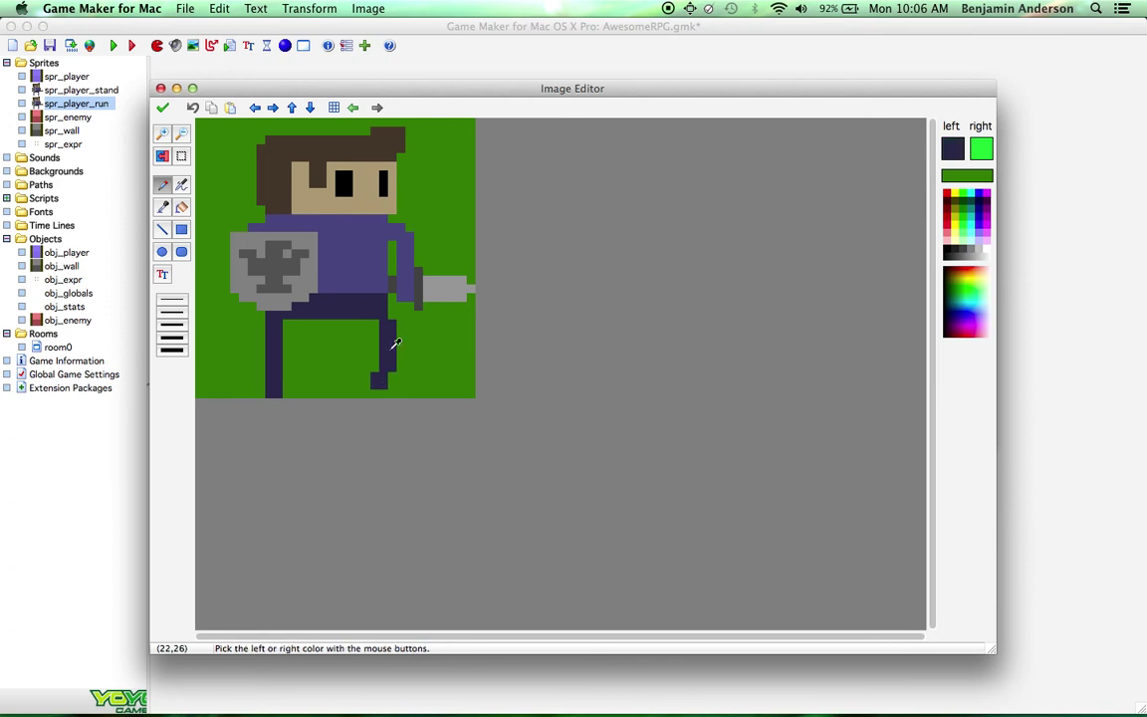
pyautogui.moveTo(391, 366)
pyautogui.mouseDown()
pyautogui.moveTo(384, 389)
pyautogui.moveTo(374, 379)
pyautogui.mouseUp()
pyautogui.keyDown('super'); pyautogui.click(372, 361); pyautogui.keyUp('super')
pyautogui.moveTo(274, 387); pyautogui.dragTo(267, 380)
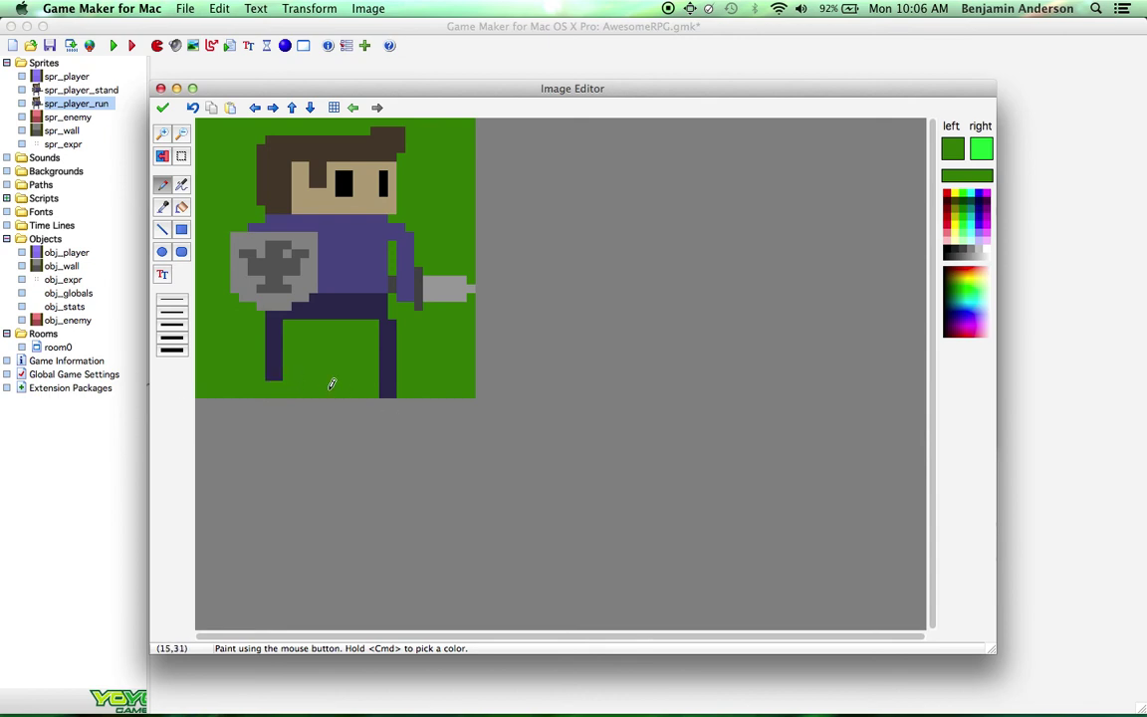
# Kick the left foot back with navy pixels, accept Image 1, and paste a copy
pyautogui.keyDown('super'); pyautogui.click(279, 358); pyautogui.keyUp('super')
pyautogui.click(261, 373)
pyautogui.click(256, 365)
pyautogui.click(252, 376)
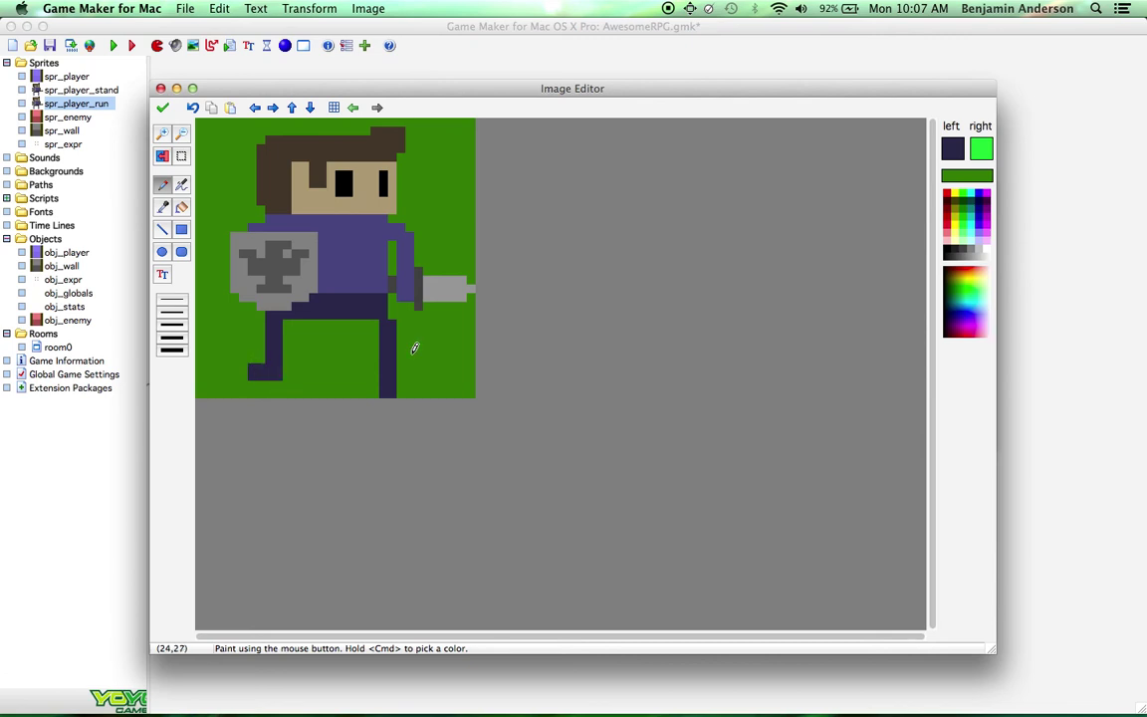
pyautogui.click(163, 108)
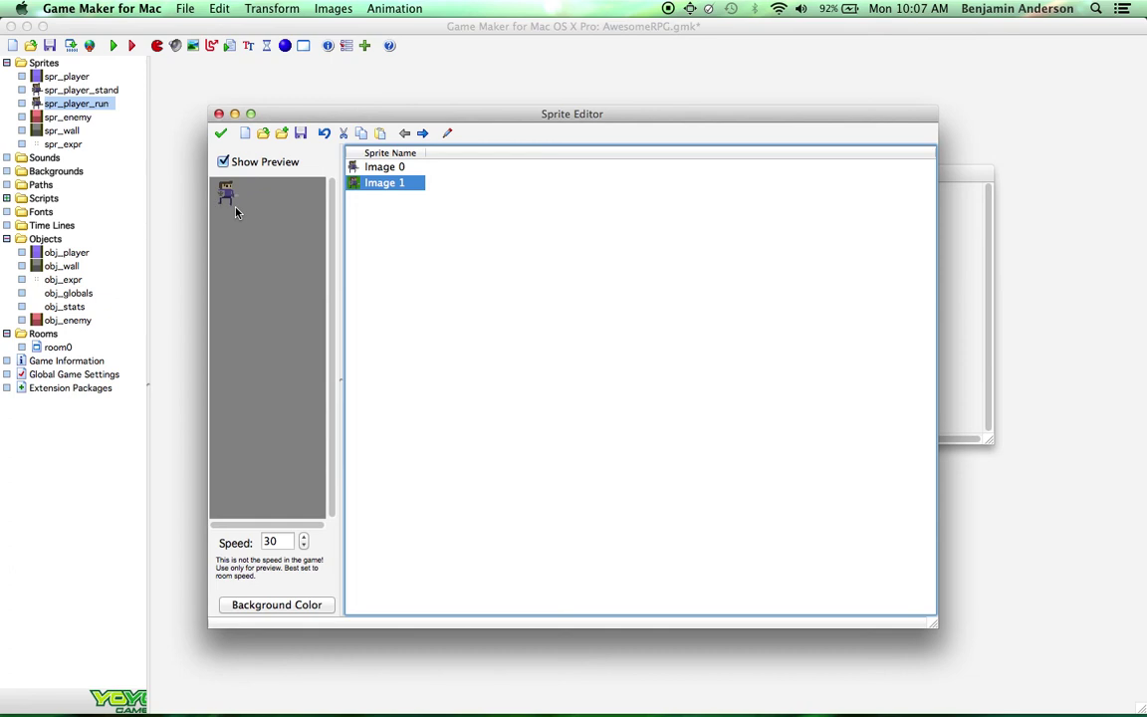
pyautogui.press('super+v')
# Zoom into Image 2 and widen the left leg in navy, trimming its left edge green
pyautogui.doubleClick(398, 199)
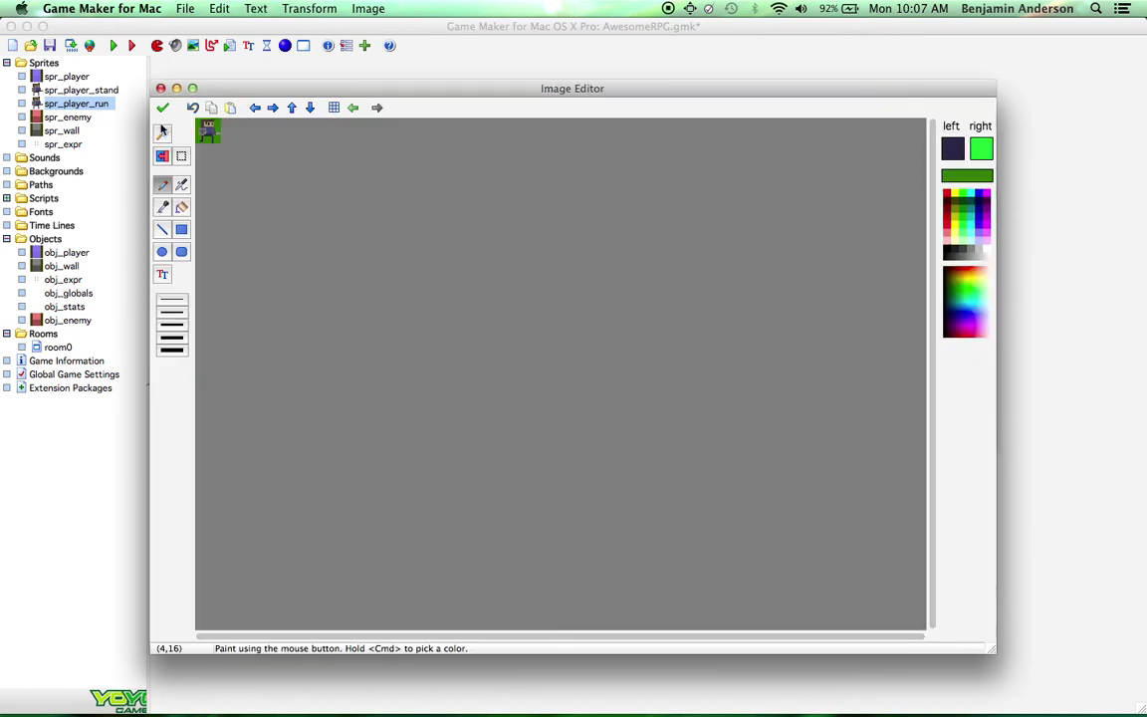
pyautogui.click(164, 133)
pyautogui.click(163, 134)
pyautogui.click(163, 133)
pyautogui.click(164, 133)
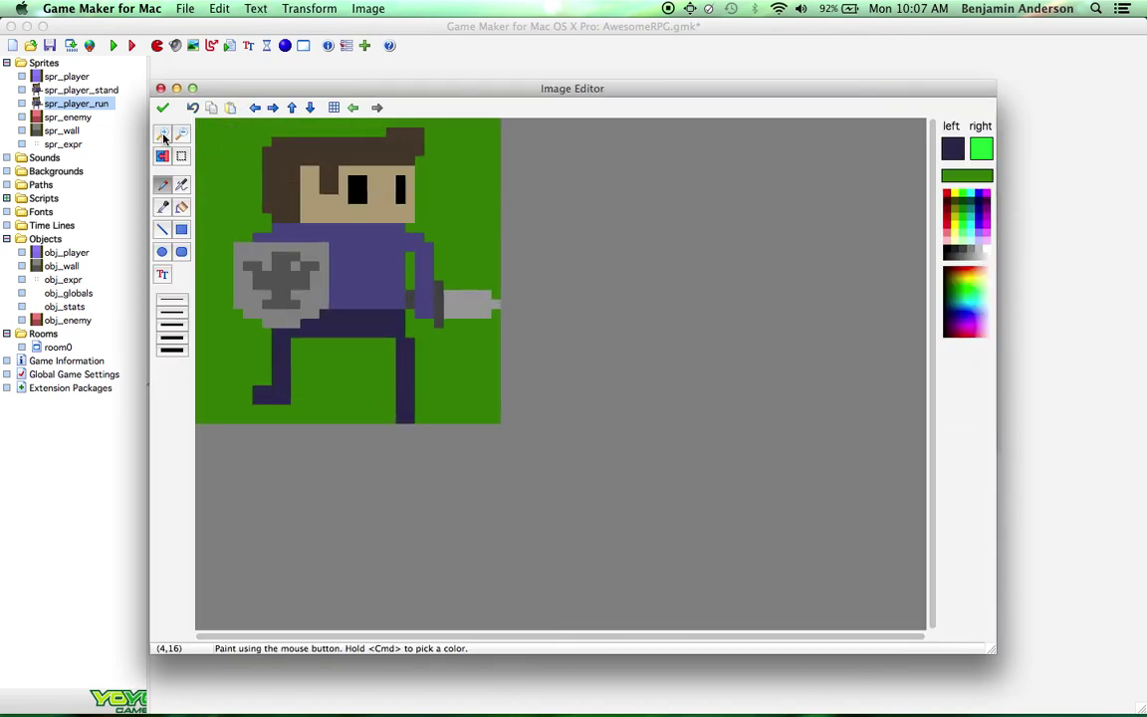
pyautogui.press('super')
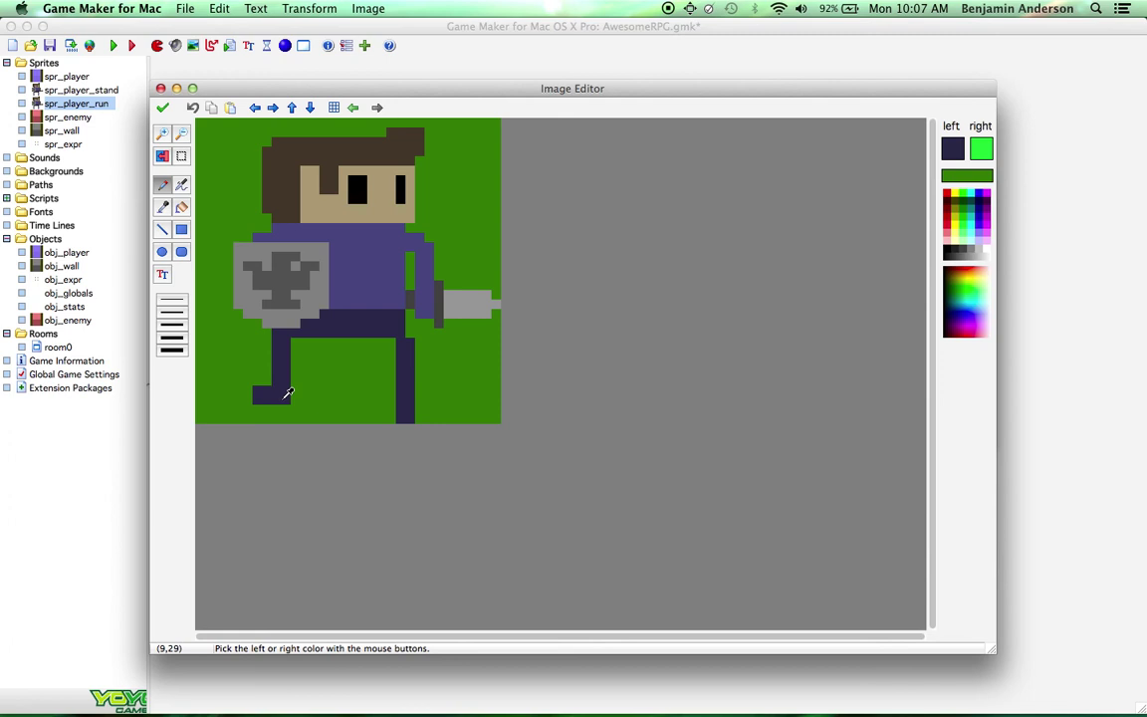
pyautogui.click(265, 323)
pyautogui.moveTo(298, 341); pyautogui.dragTo(297, 384)
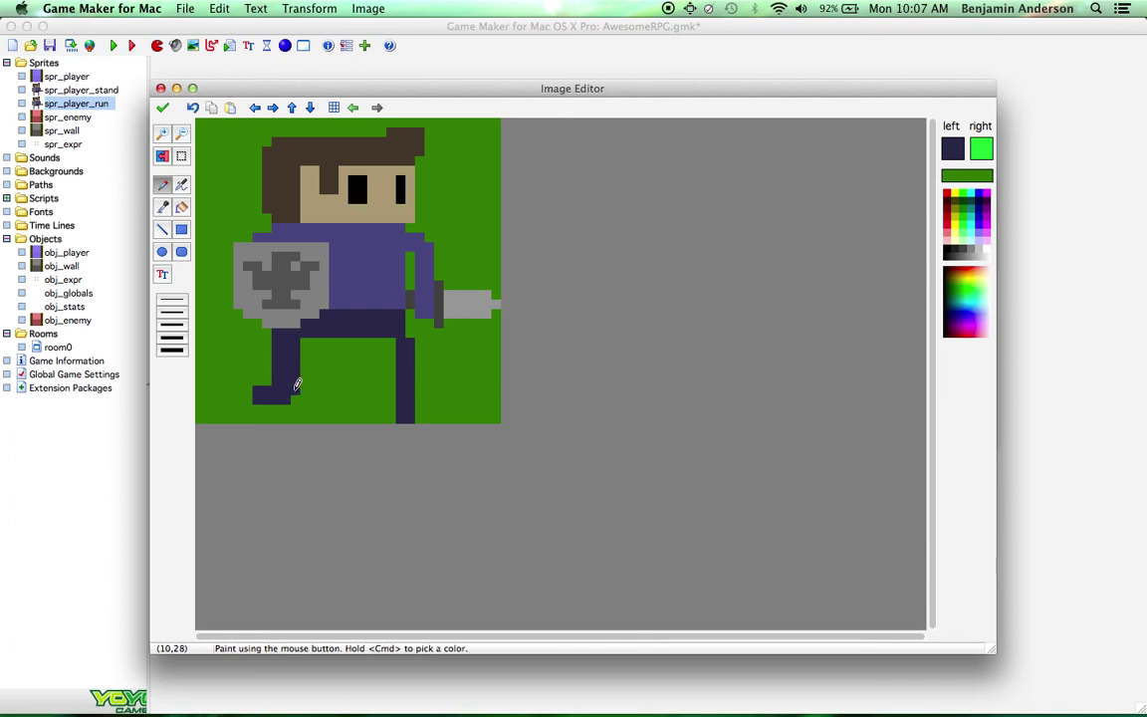
pyautogui.keyDown('super'); pyautogui.click(269, 366); pyautogui.keyUp('super')
pyautogui.moveTo(280, 338)
pyautogui.mouseDown()
pyautogui.moveTo(261, 397)
pyautogui.moveTo(288, 393)
pyautogui.mouseUp()
# Straighten the left leg, enlarge the left foot, shift the right leg left, and accept
pyautogui.click(277, 398)
pyautogui.keyDown('super'); pyautogui.click(293, 388); pyautogui.keyUp('super')
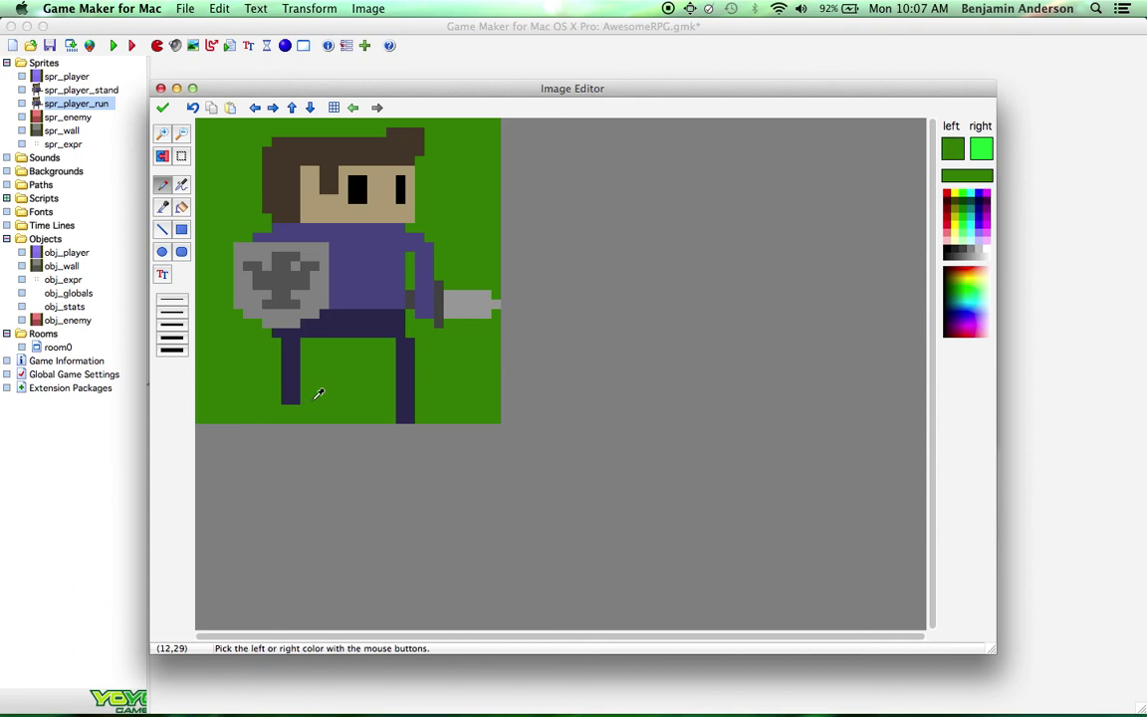
pyautogui.click(279, 399)
pyautogui.moveTo(277, 408); pyautogui.dragTo(288, 408)
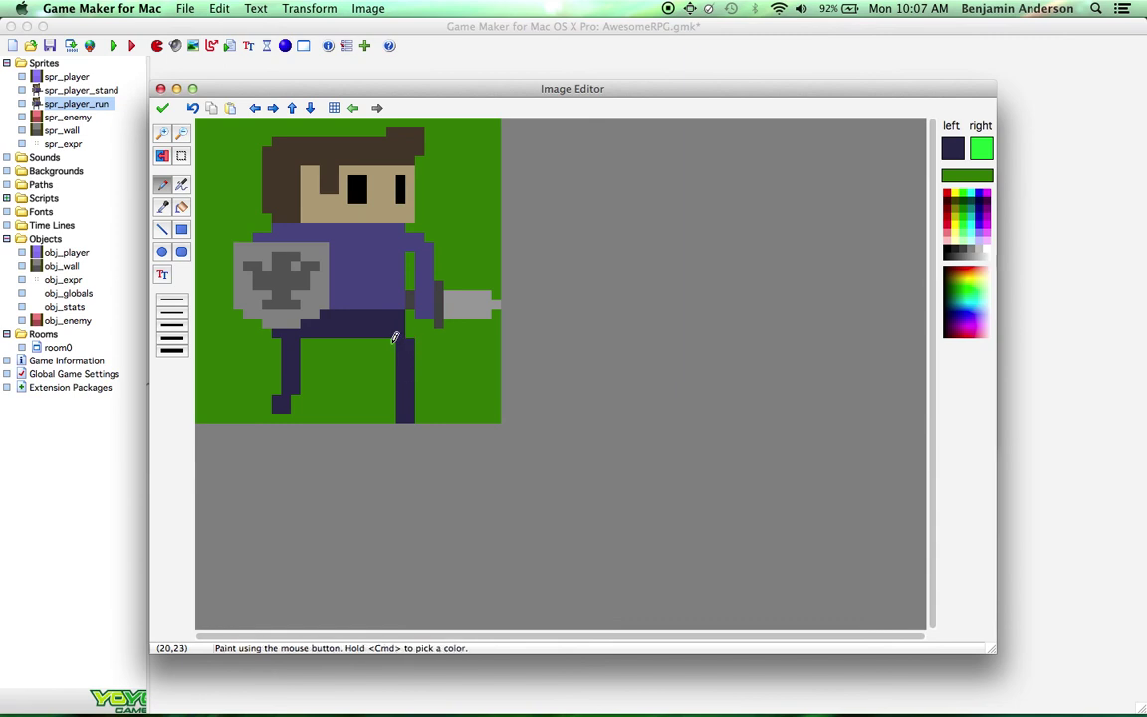
pyautogui.moveTo(393, 340); pyautogui.dragTo(394, 418)
pyautogui.keyDown('super'); pyautogui.click(430, 356); pyautogui.keyUp('super')
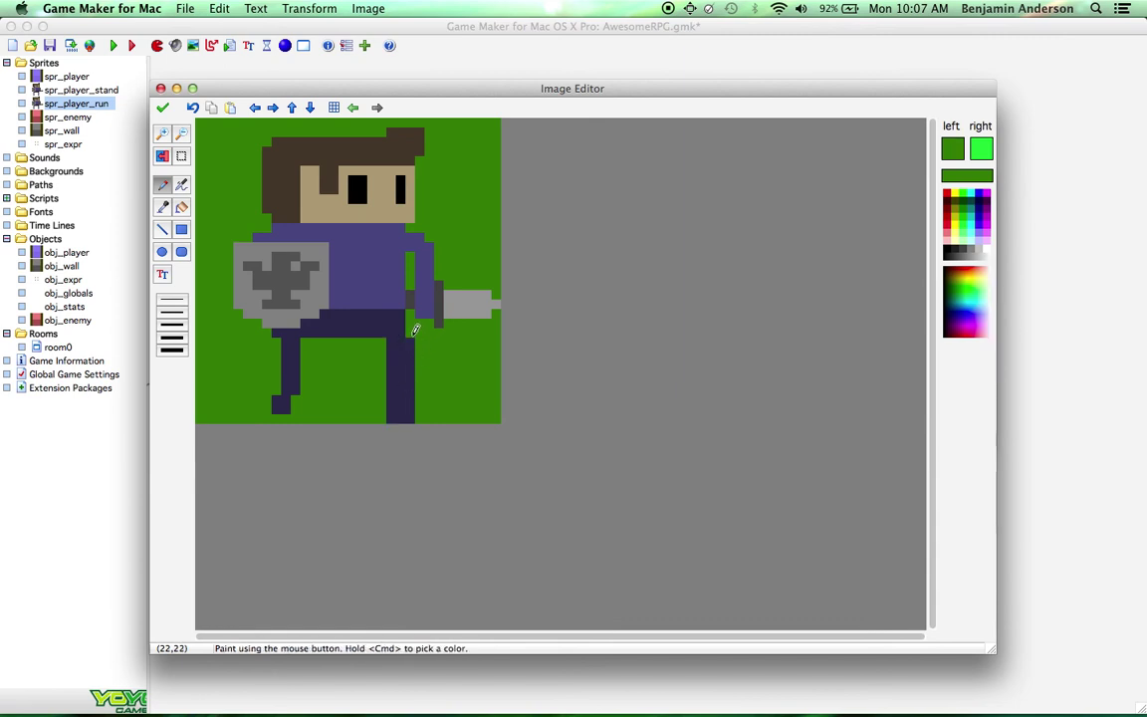
pyautogui.moveTo(409, 337); pyautogui.dragTo(410, 420)
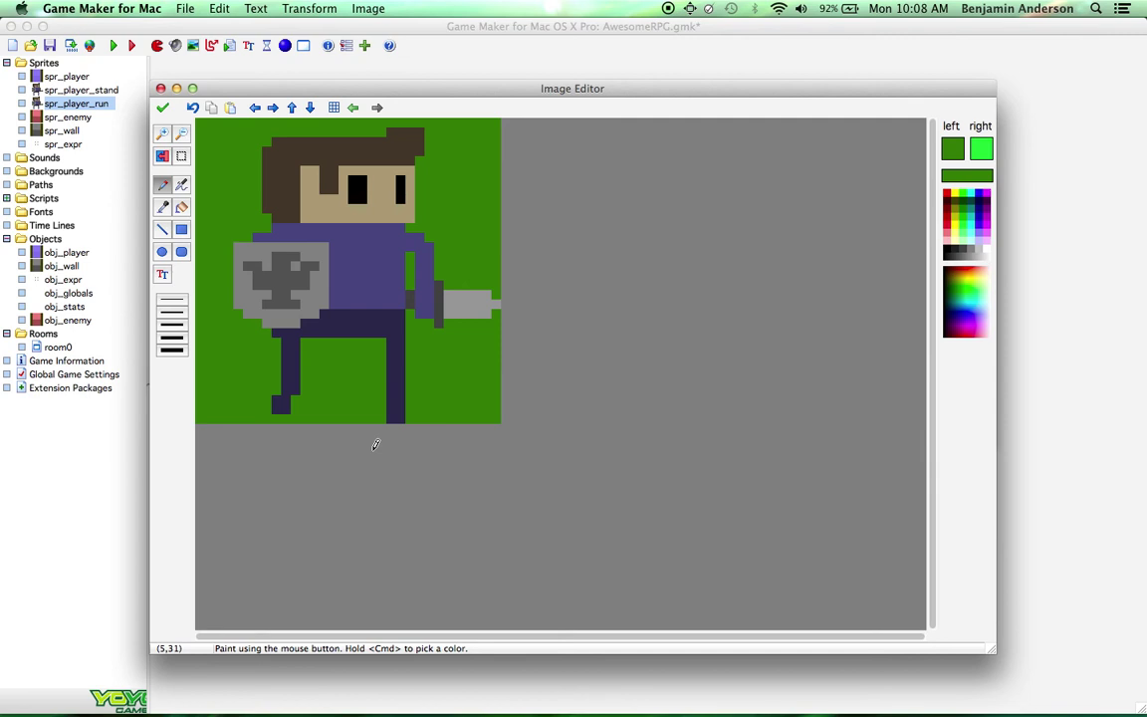
pyautogui.click(164, 109)
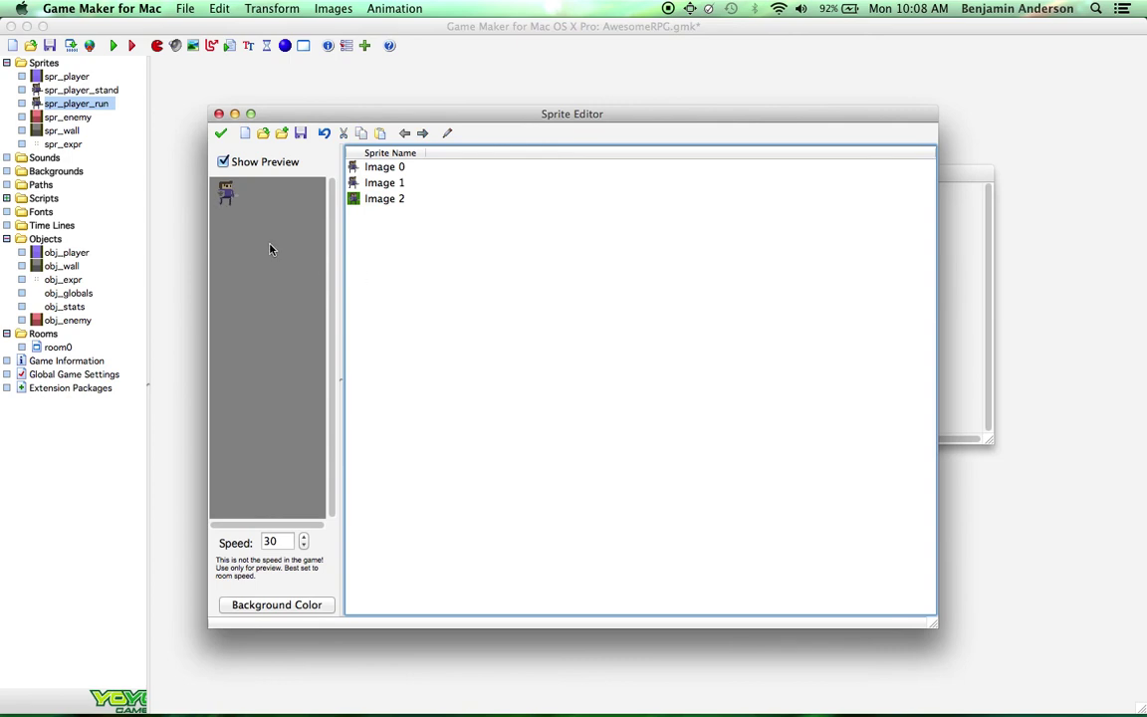
# Paste Image 2 as a new frame Image 3 and zoom in to edit it
pyautogui.click(373, 200)
pyautogui.press('super+v')
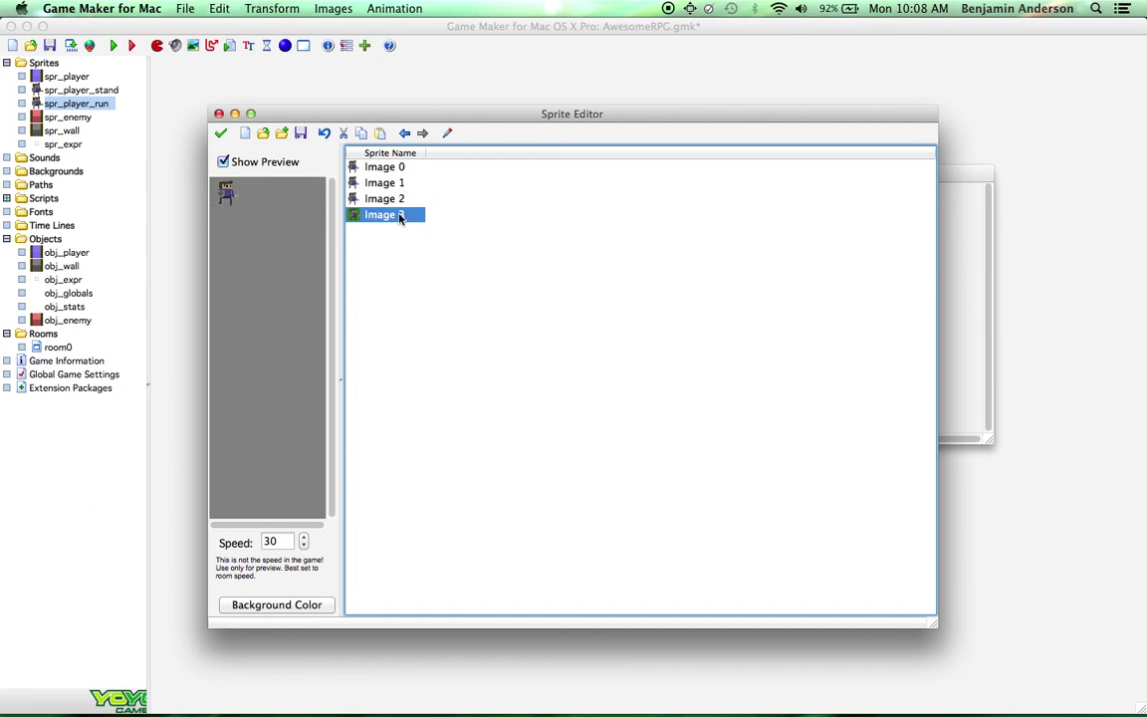
pyautogui.doubleClick(389, 214)
pyautogui.click(161, 136)
pyautogui.click(161, 135)
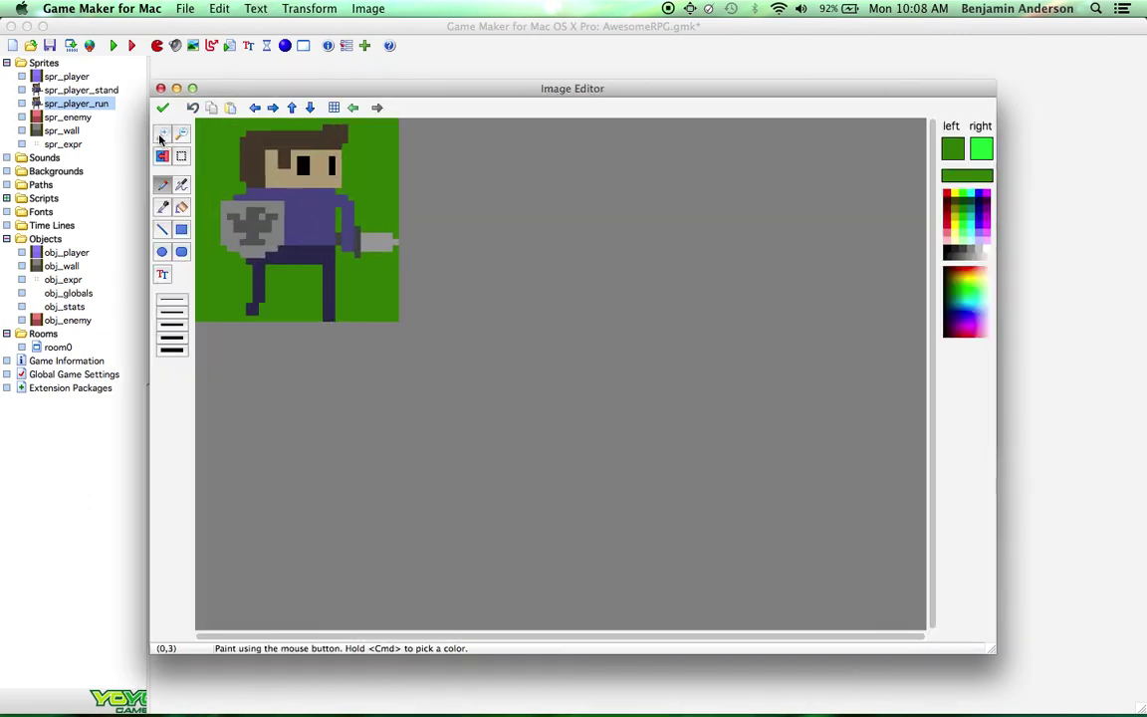
pyautogui.click(161, 135)
# Repaint Image 3's legs with navy and green into a new stride and accept it
pyautogui.keyDown('super'); pyautogui.click(276, 339); pyautogui.keyUp('super')
pyautogui.moveTo(271, 344); pyautogui.dragTo(263, 360)
pyautogui.keyDown('super'); pyautogui.click(265, 338); pyautogui.keyUp('super')
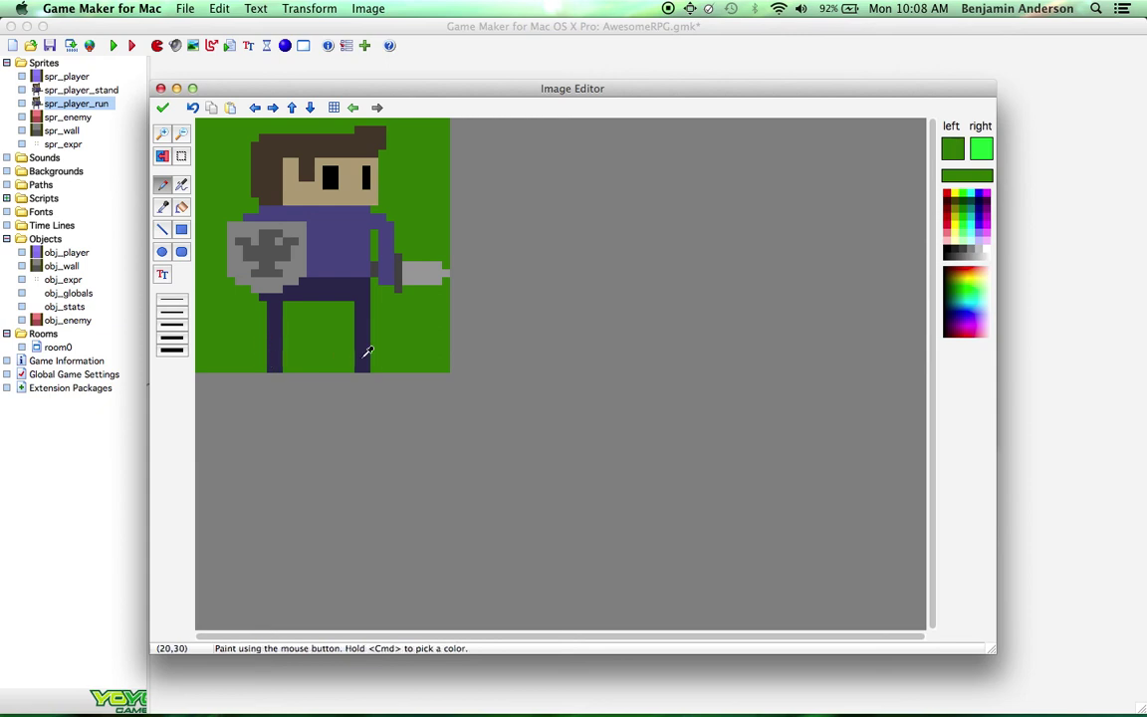
pyautogui.moveTo(363, 359); pyautogui.dragTo(344, 342)
pyautogui.keyDown('super'); pyautogui.click(366, 341); pyautogui.keyUp('super')
pyautogui.click(163, 107)
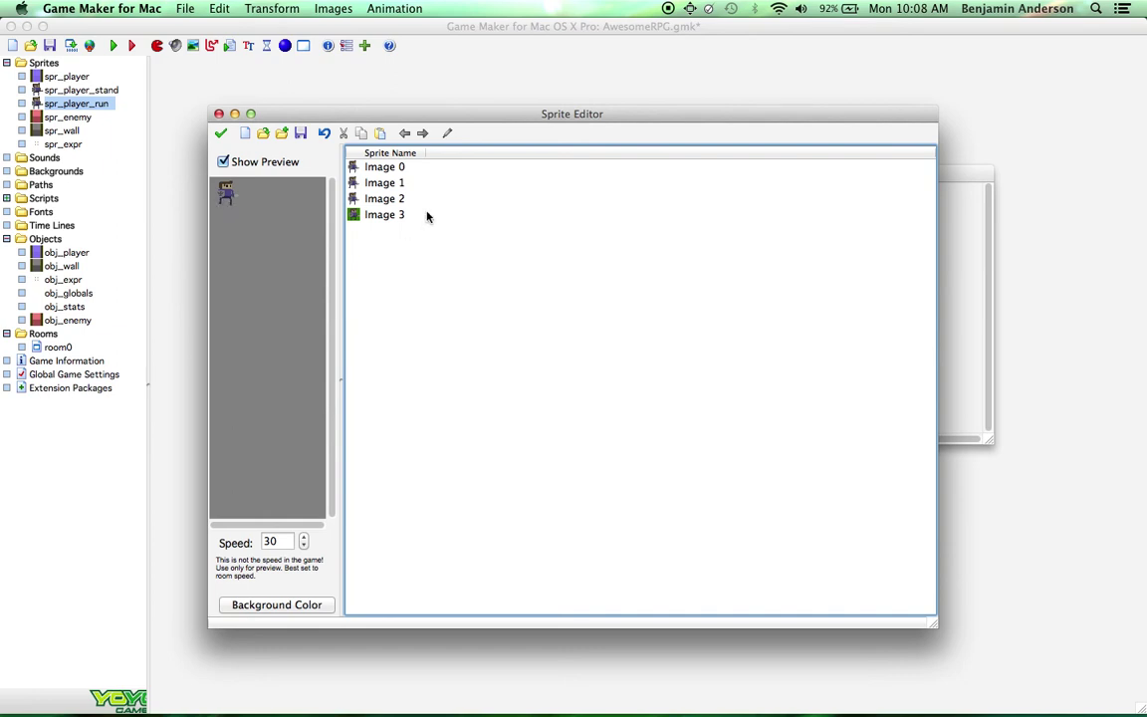
# Move the character in Image 0 up one pixel and paint the bottom strip green
pyautogui.doubleClick(388, 167)
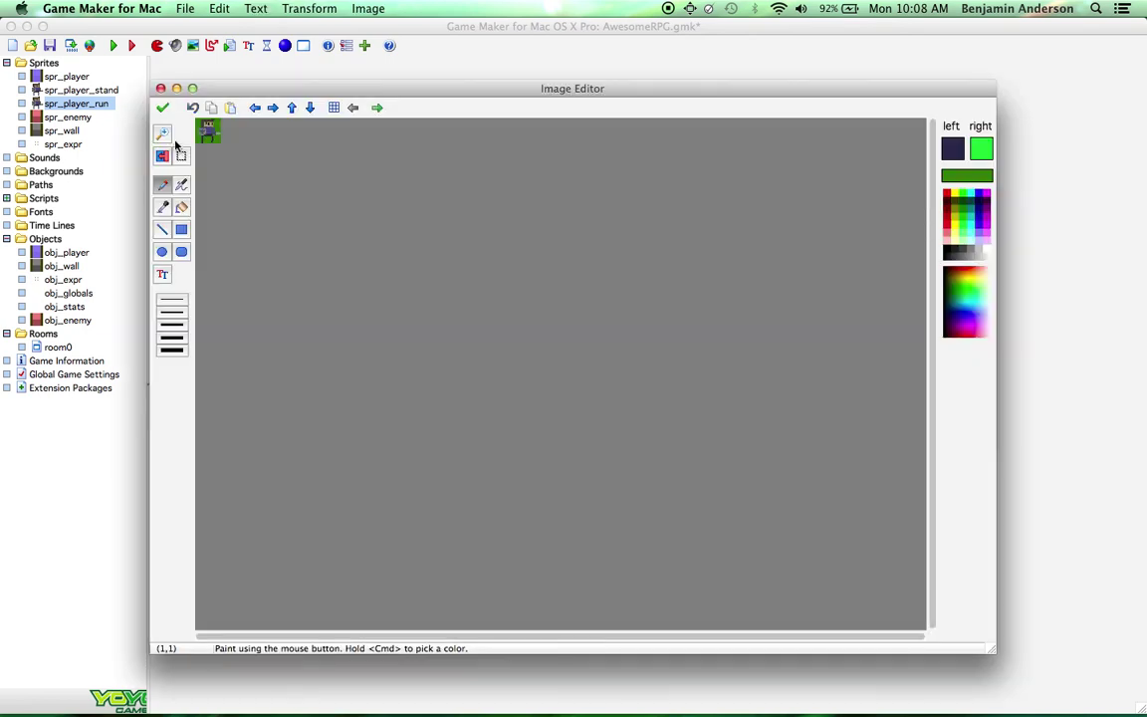
pyautogui.click(162, 134)
pyautogui.click(162, 134)
pyautogui.click(162, 134)
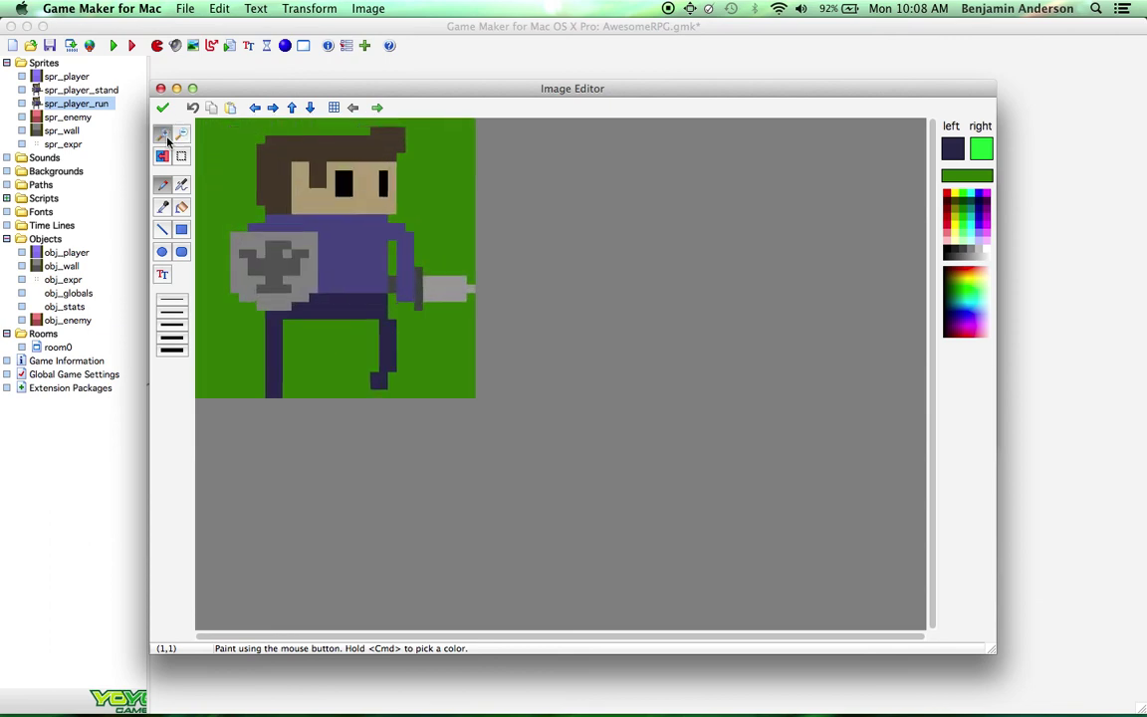
pyautogui.click(162, 134)
pyautogui.click(181, 156)
pyautogui.moveTo(211, 119); pyautogui.dragTo(510, 435)
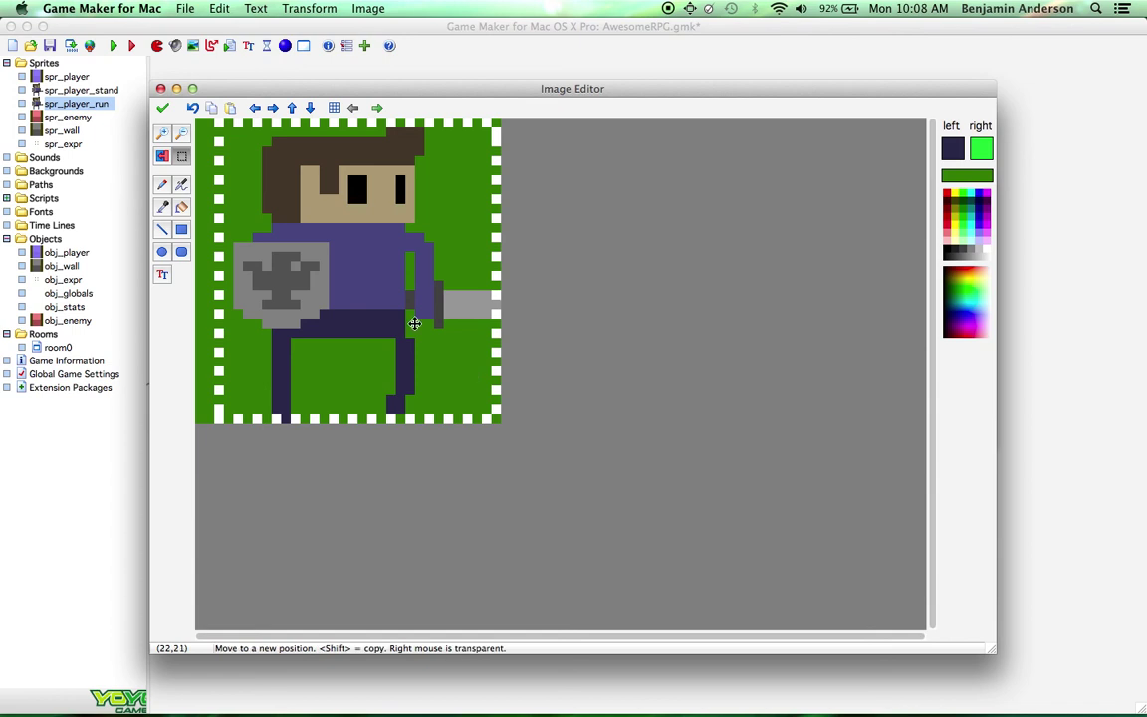
pyautogui.moveTo(415, 323); pyautogui.dragTo(413, 316)
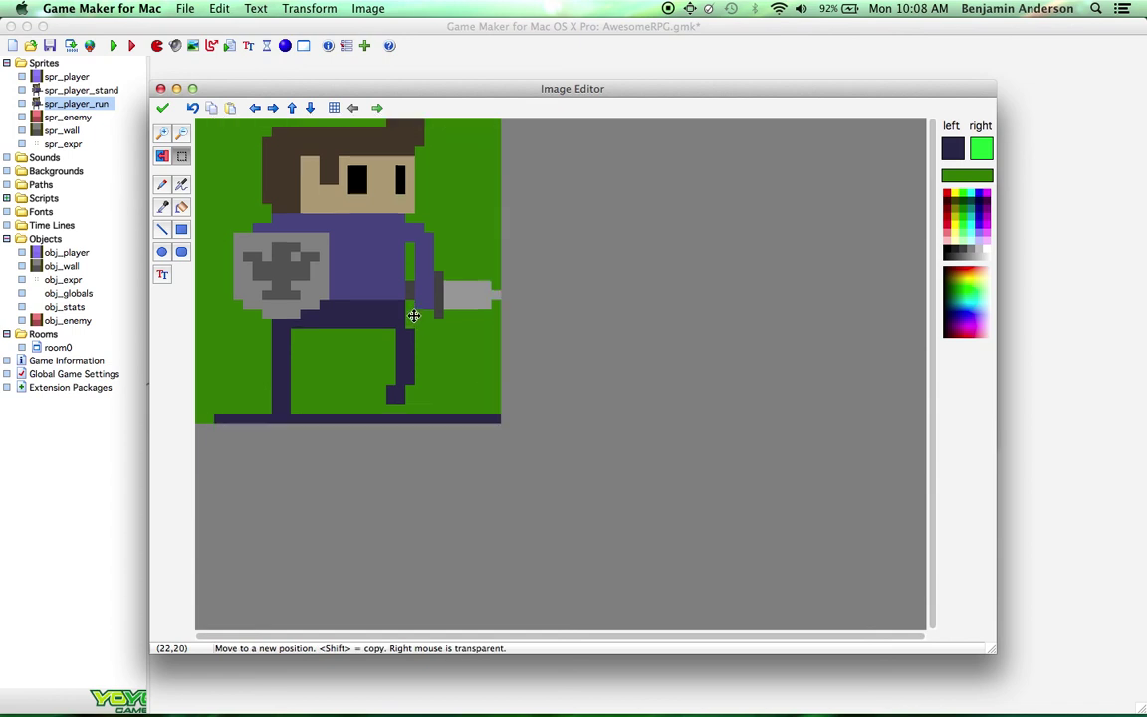
pyautogui.click(162, 184)
pyautogui.keyDown('ctrl'); pyautogui.click(212, 269); pyautogui.keyUp('ctrl')
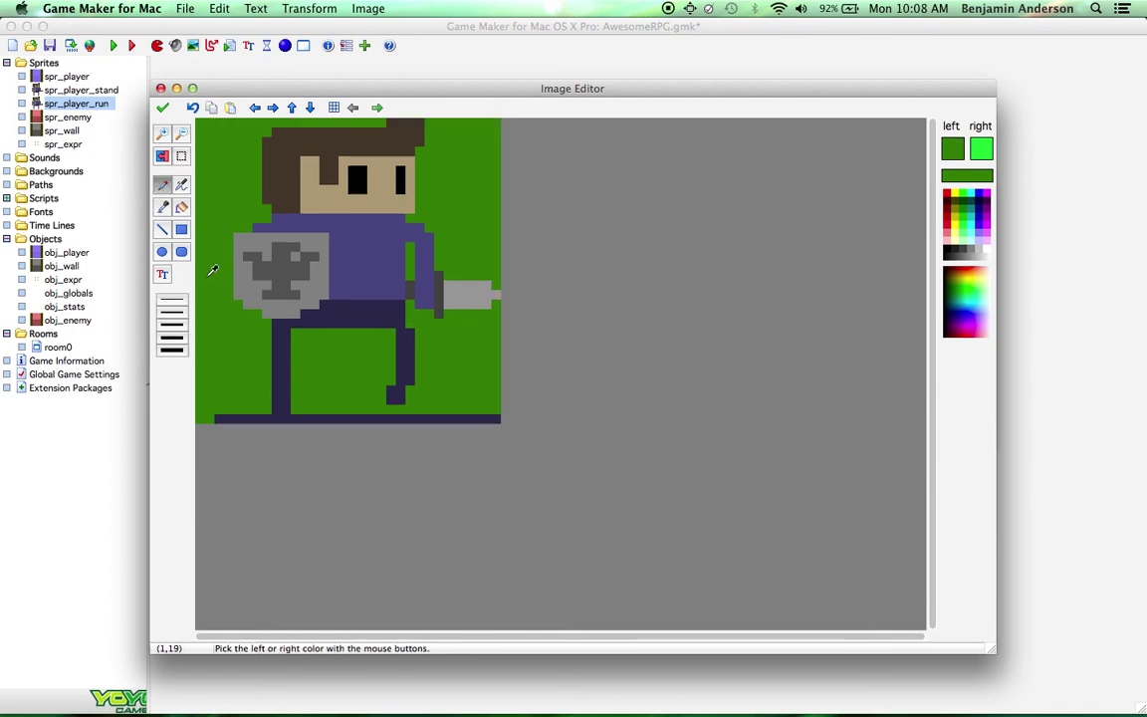
pyautogui.click(162, 229)
pyautogui.moveTo(209, 419); pyautogui.dragTo(501, 420)
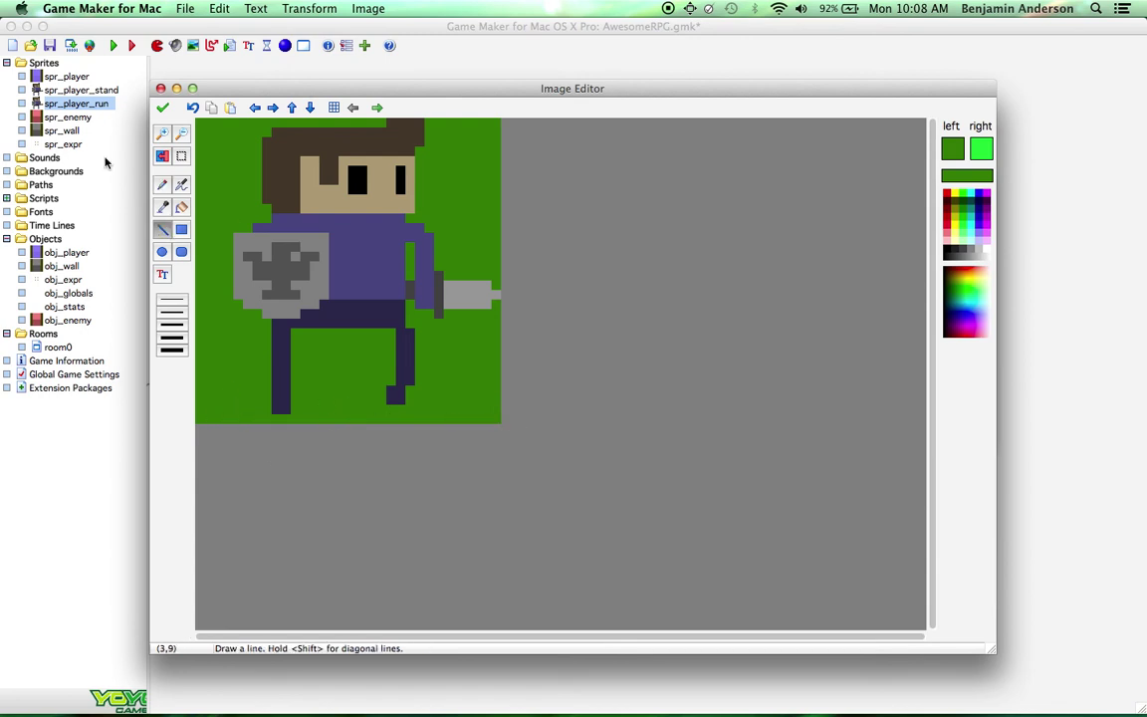
pyautogui.click(163, 110)
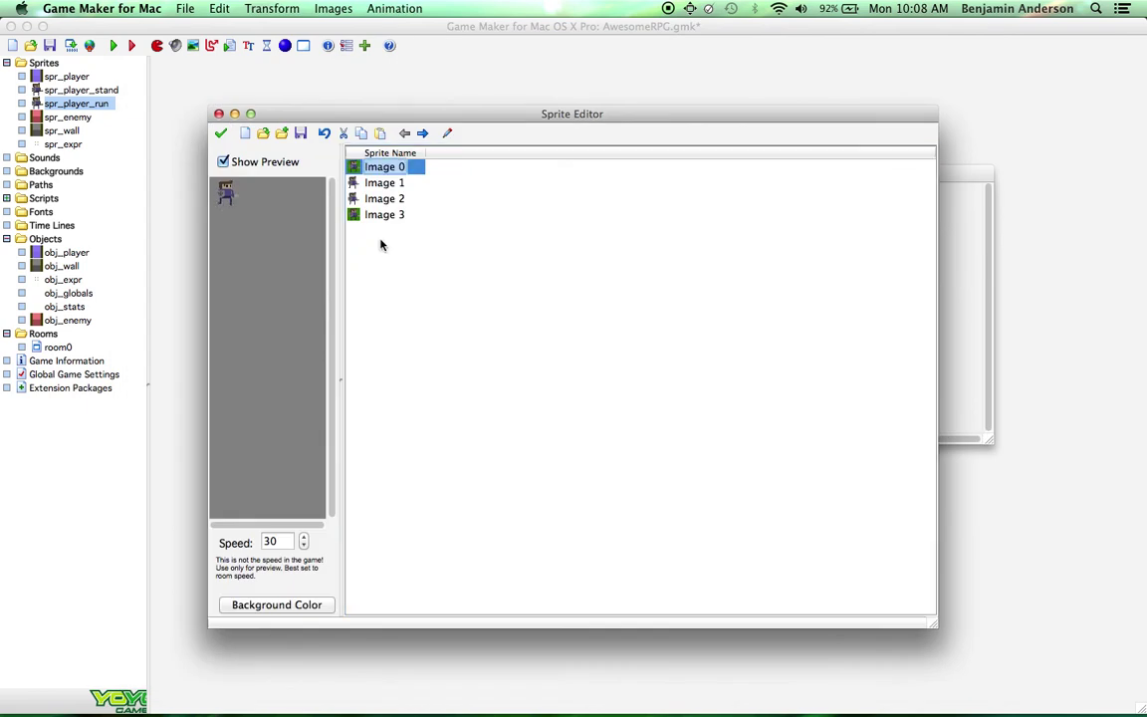
# Select all of Image 2, move the character up one pixel, and accept the frame
pyautogui.doubleClick(383, 199)
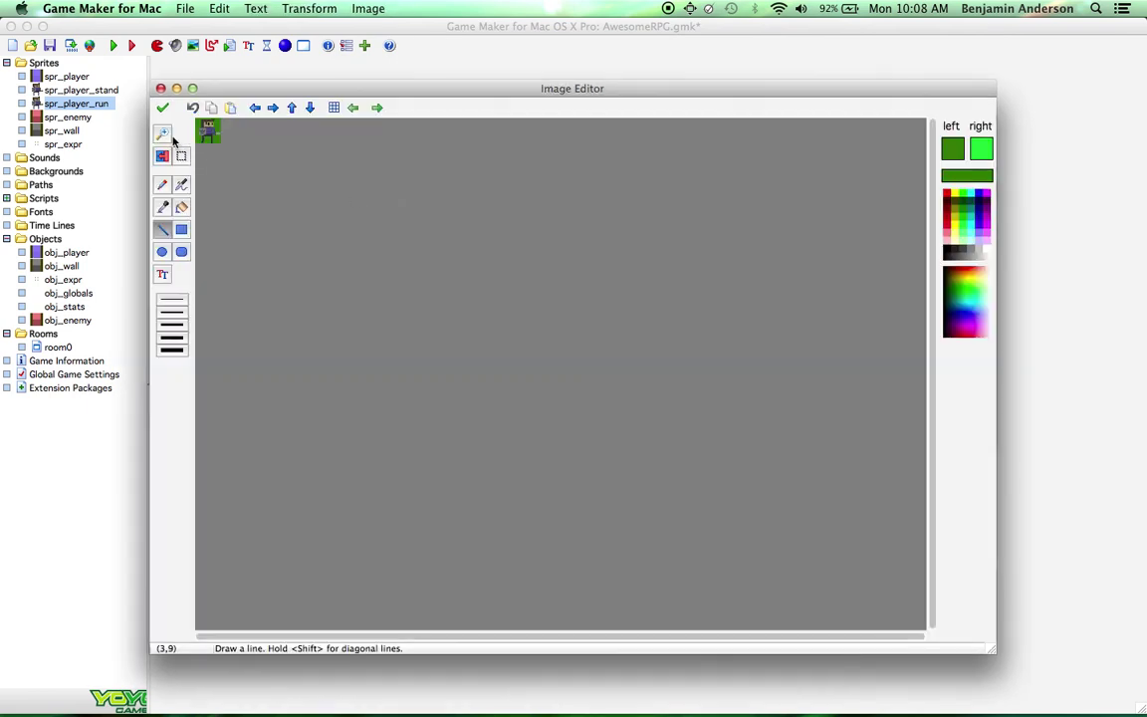
pyautogui.click(163, 135)
pyautogui.click(165, 135)
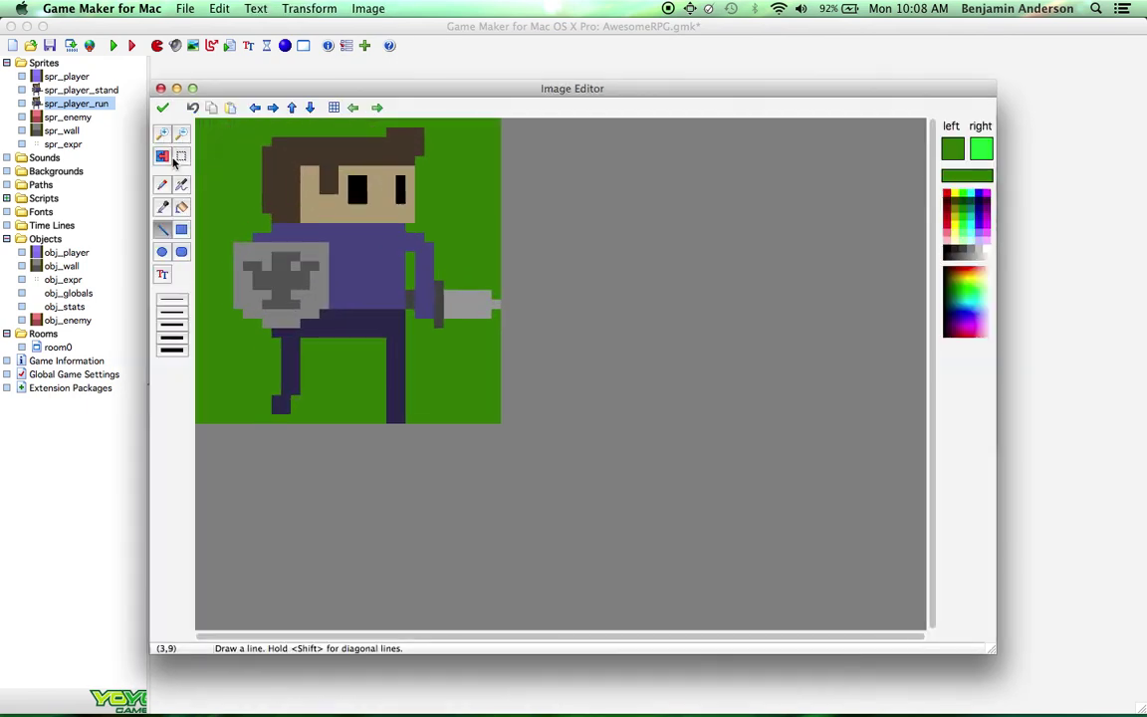
pyautogui.click(181, 156)
pyautogui.moveTo(199, 120); pyautogui.dragTo(502, 427)
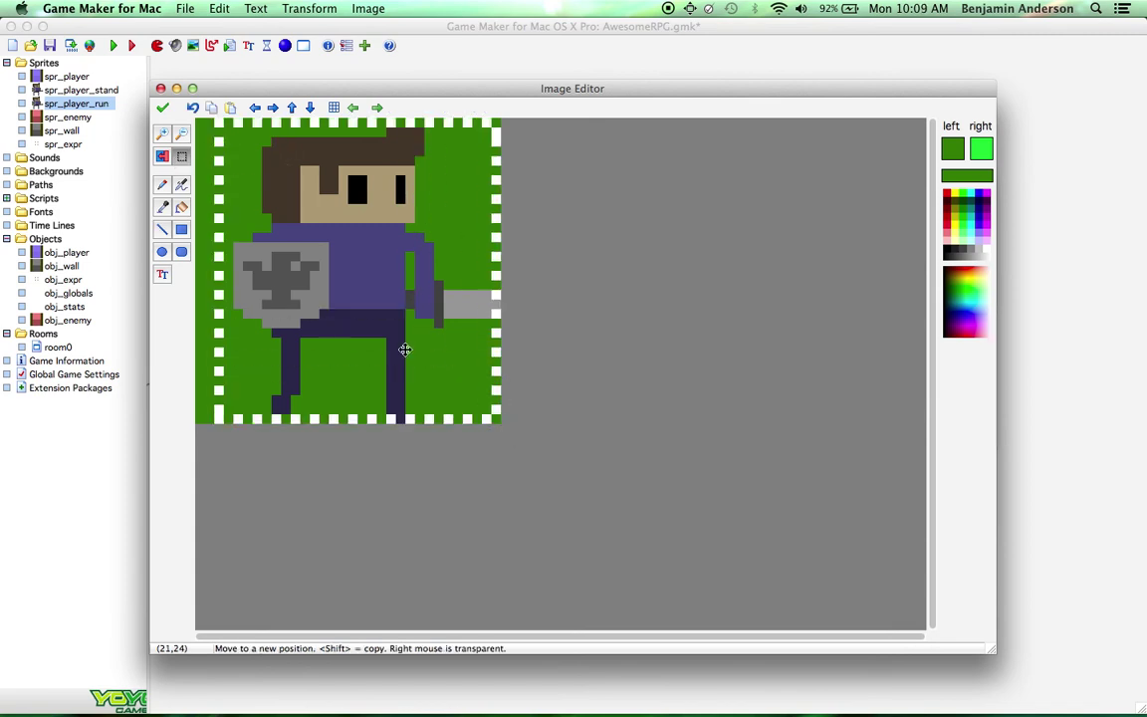
pyautogui.moveTo(404, 350); pyautogui.dragTo(405, 346)
pyautogui.click(162, 106)
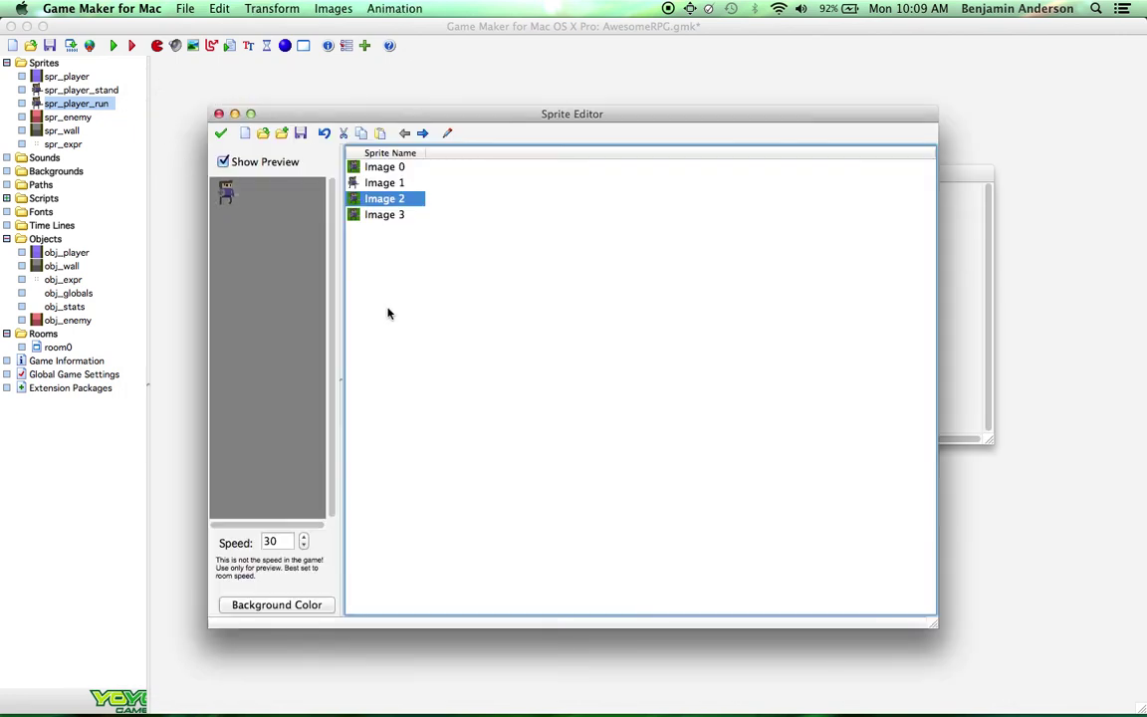
# Accept spr_player_run's four 32×32 frames and close its Sprite Editor and Sprite Properties
pyautogui.click(270, 541)
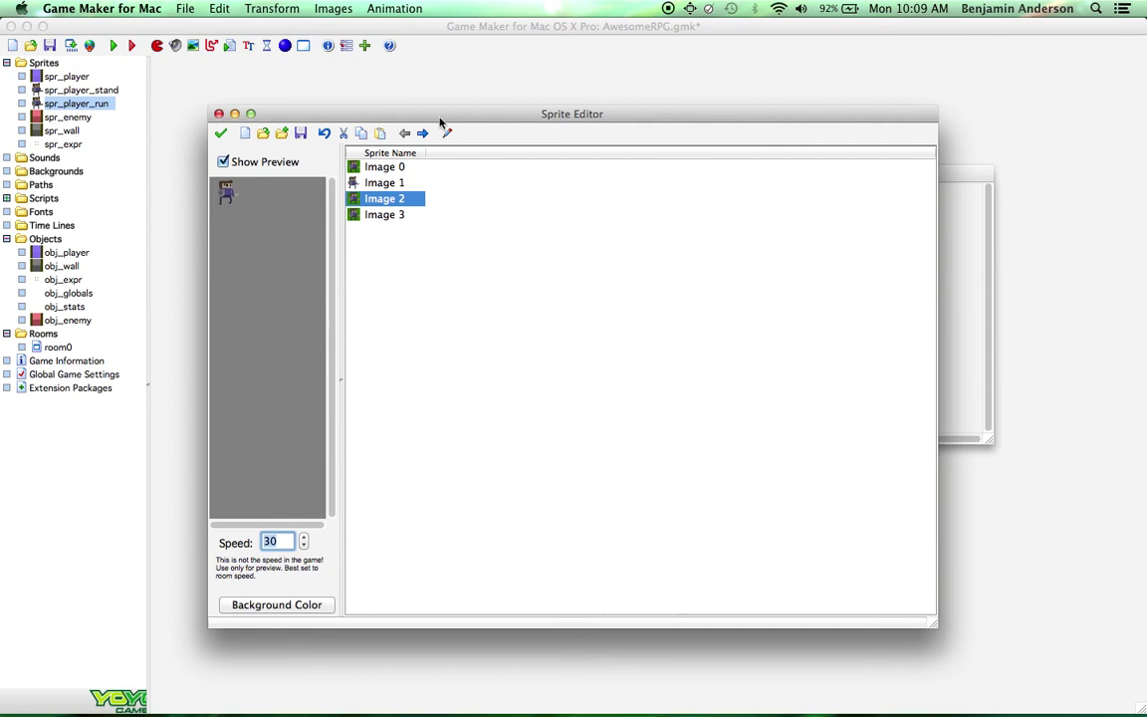
pyautogui.moveTo(440, 124); pyautogui.dragTo(424, 86)
pyautogui.moveTo(918, 588); pyautogui.dragTo(1042, 653)
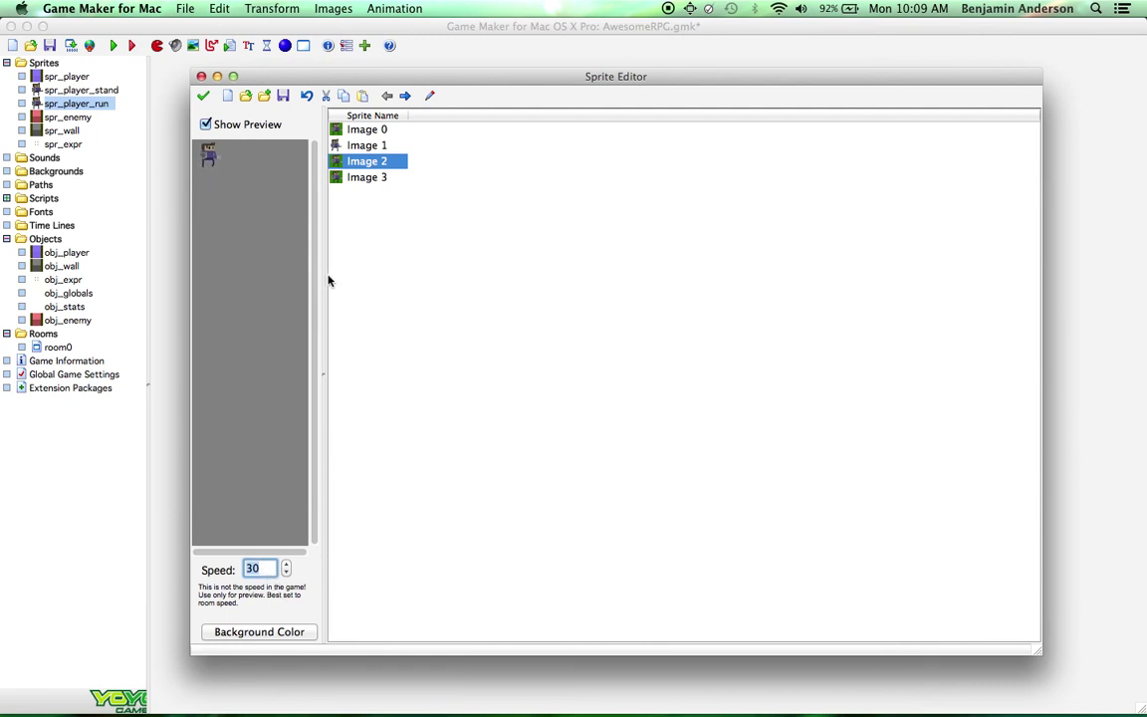
pyautogui.click(203, 96)
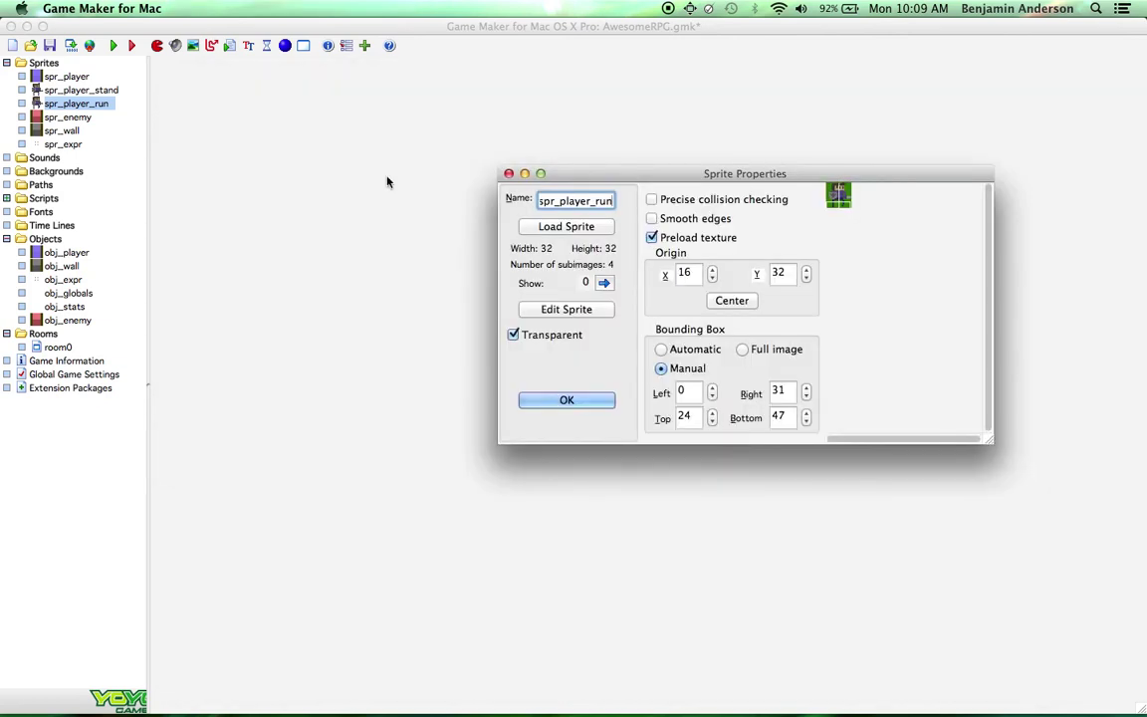
pyautogui.click(583, 399)
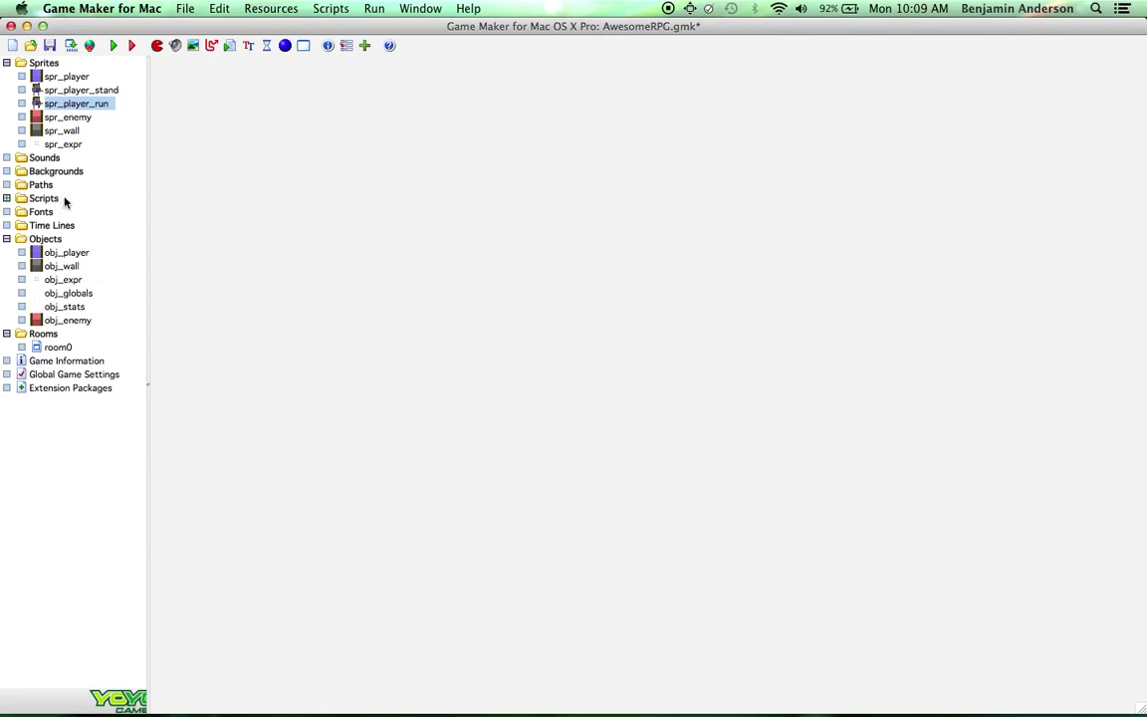
pyautogui.doubleClick(44, 349)
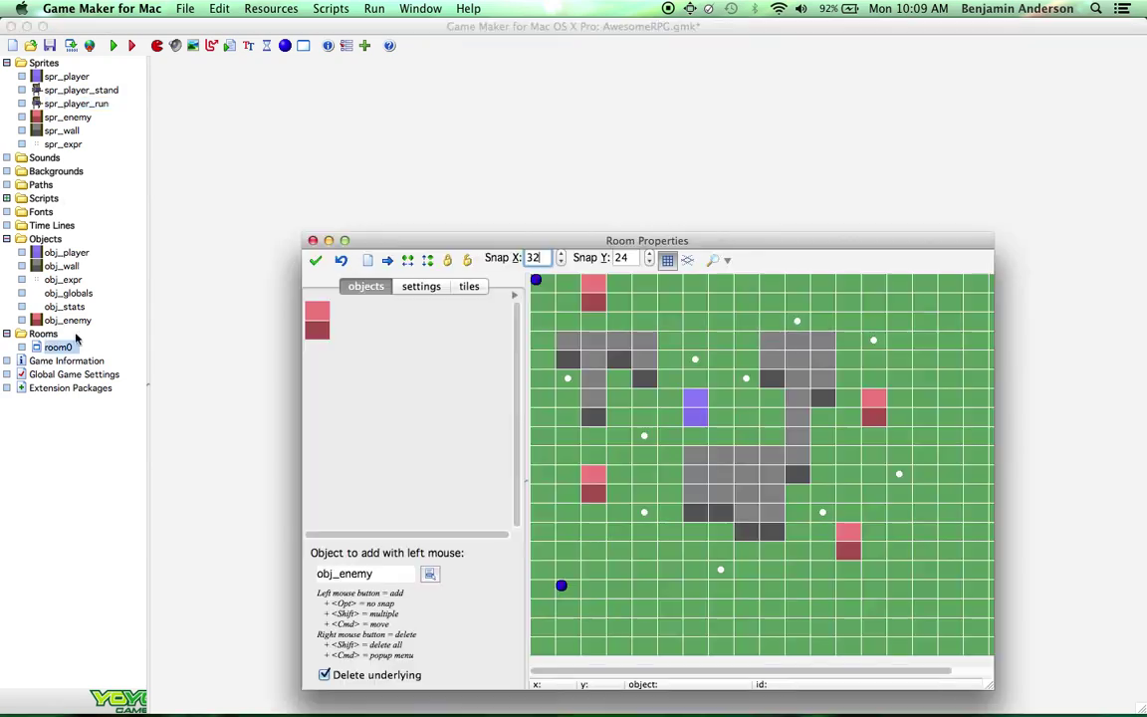
pyautogui.moveTo(666, 248); pyautogui.dragTo(594, 124)
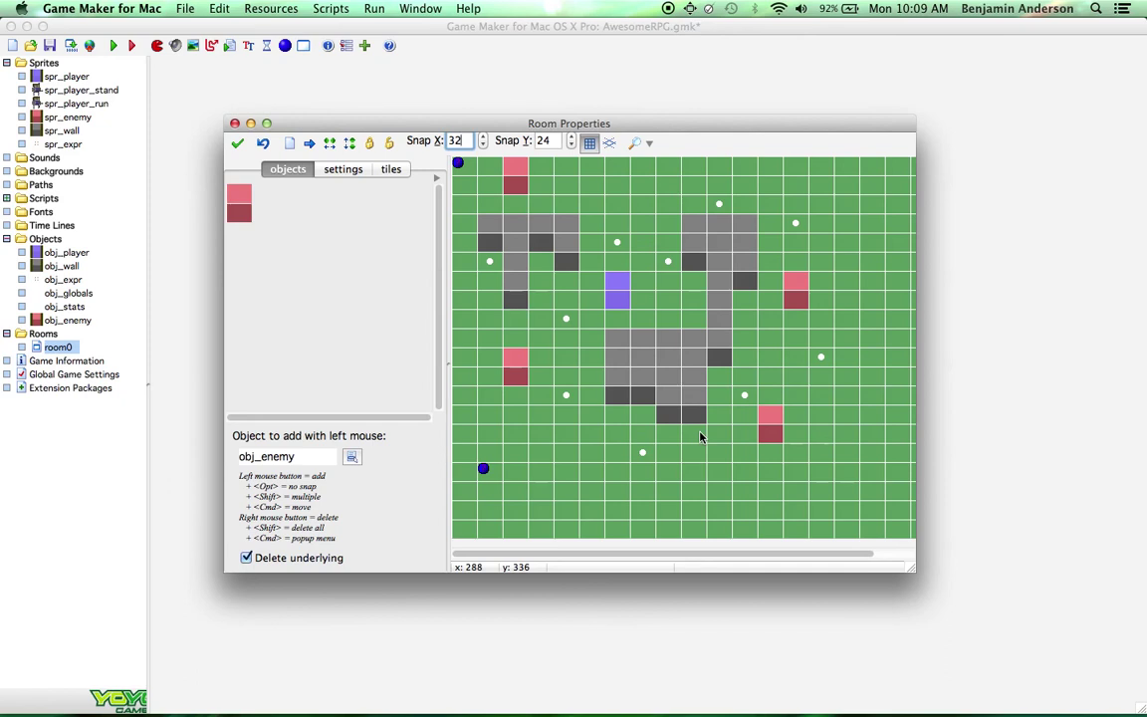
pyautogui.click(238, 144)
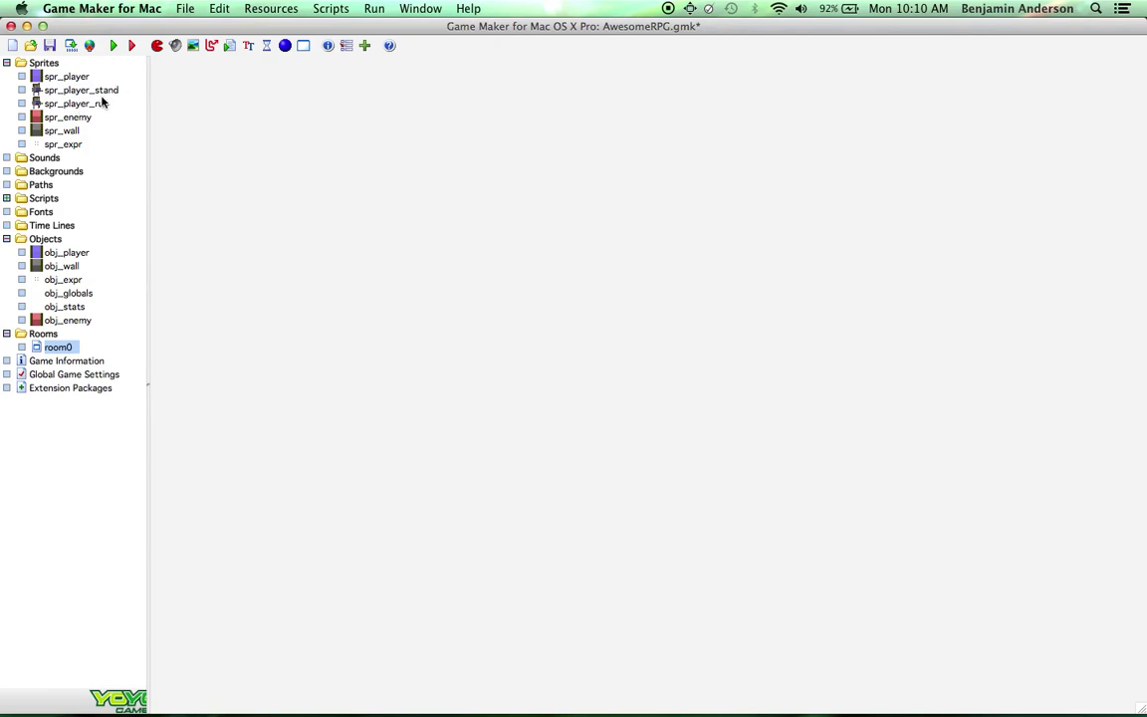
pyautogui.doubleClick(70, 254)
# Set obj_player's sprite to spr_player_stand and open its Step code at a new line after x+=4;
pyautogui.click(396, 290)
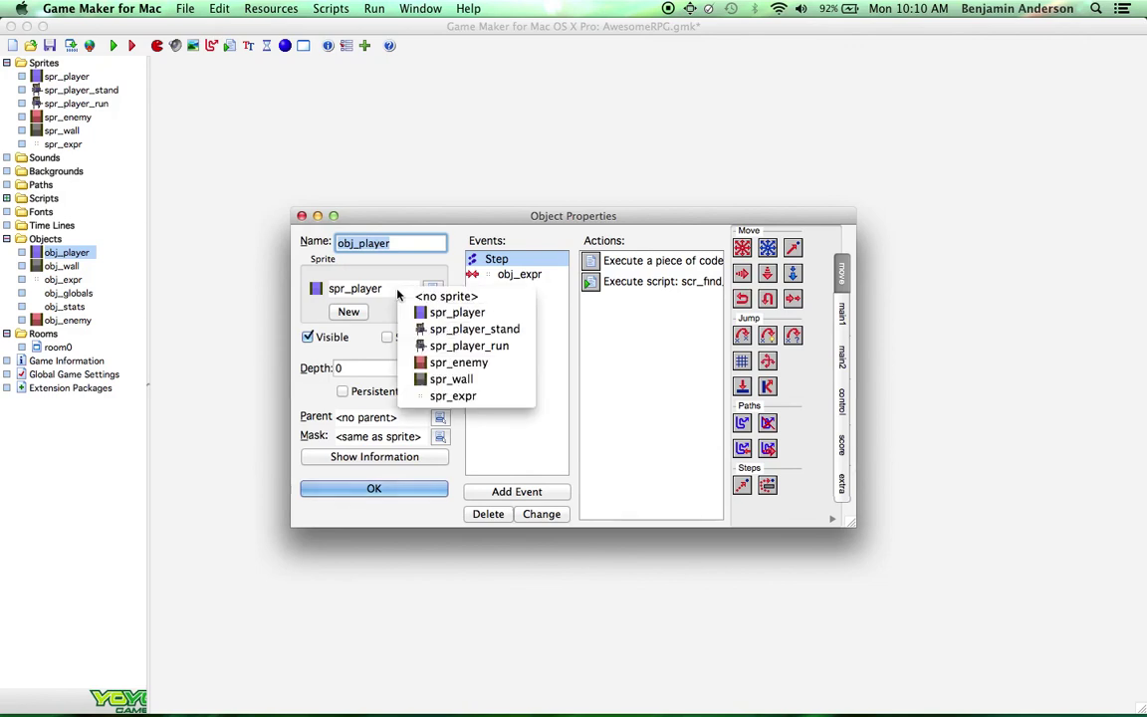
pyautogui.click(466, 329)
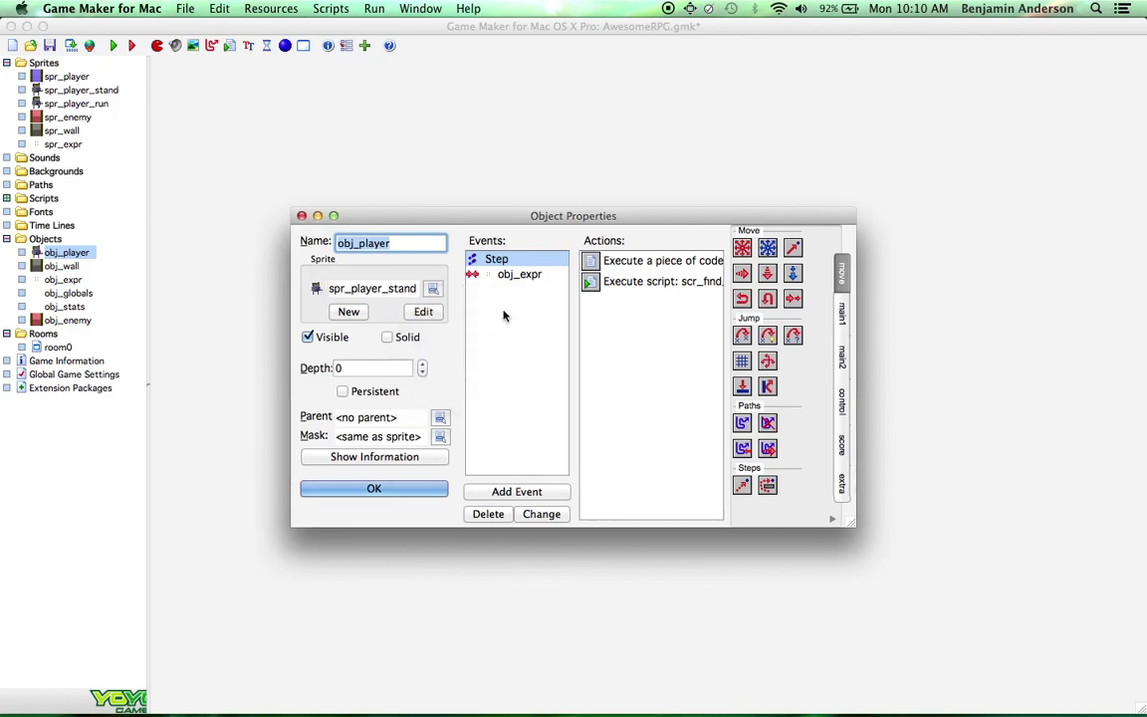
pyautogui.moveTo(663, 263)
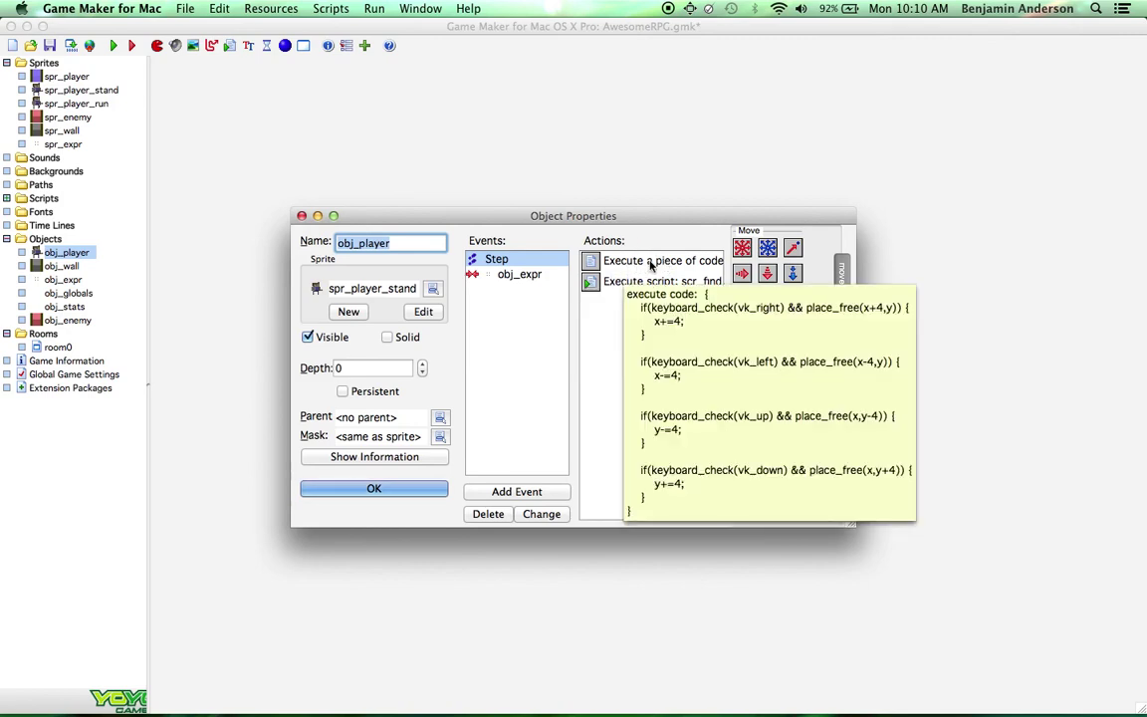
pyautogui.doubleClick(651, 262)
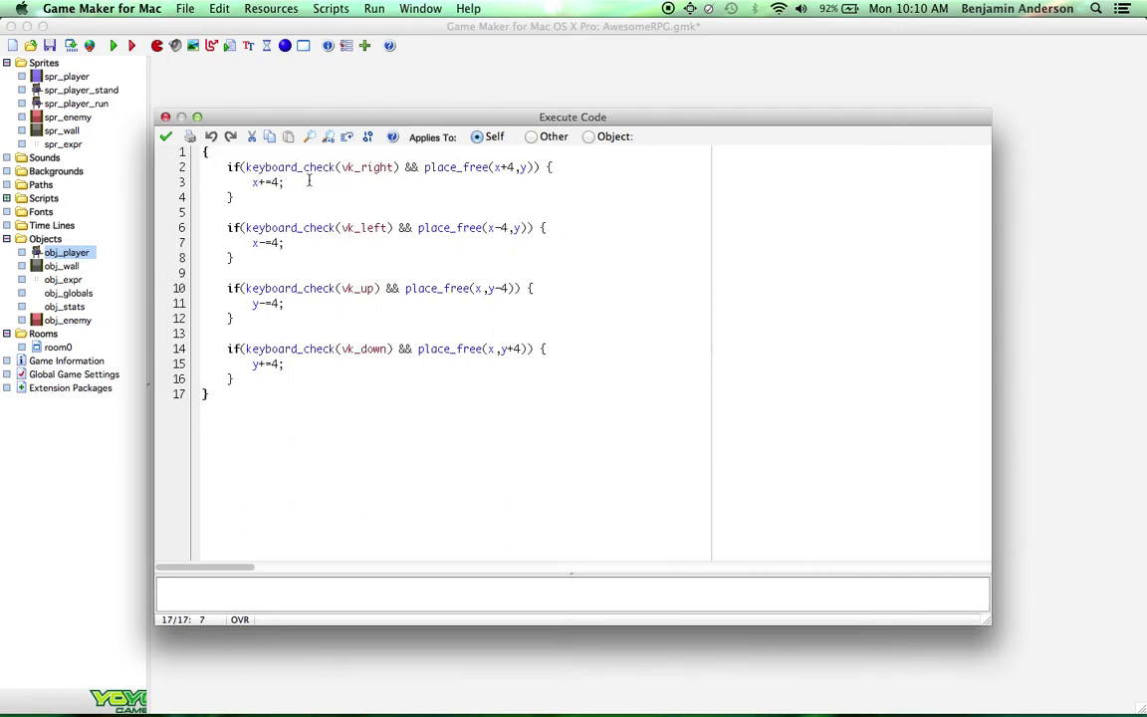
pyautogui.click(501, 189)
pyautogui.press('Return')
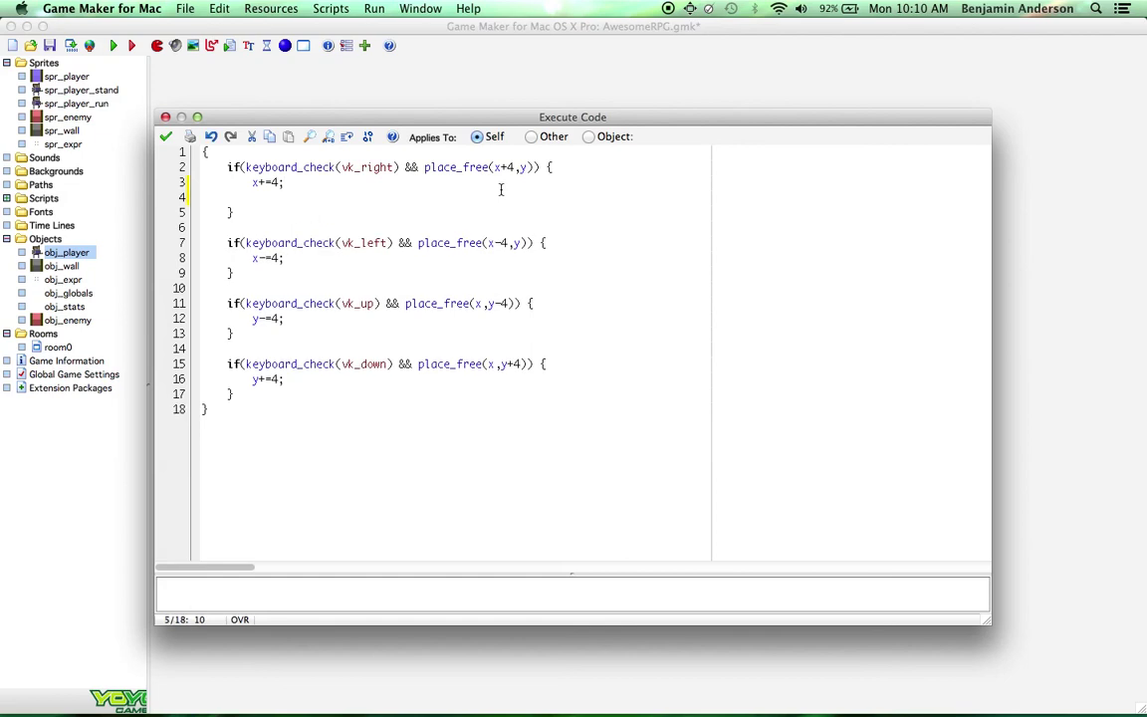
# Add sprite_index = spr_player_run;, image_speed = .2; and image_xscale = 1; after x+=4;, then select them
pyautogui.write('sprite')
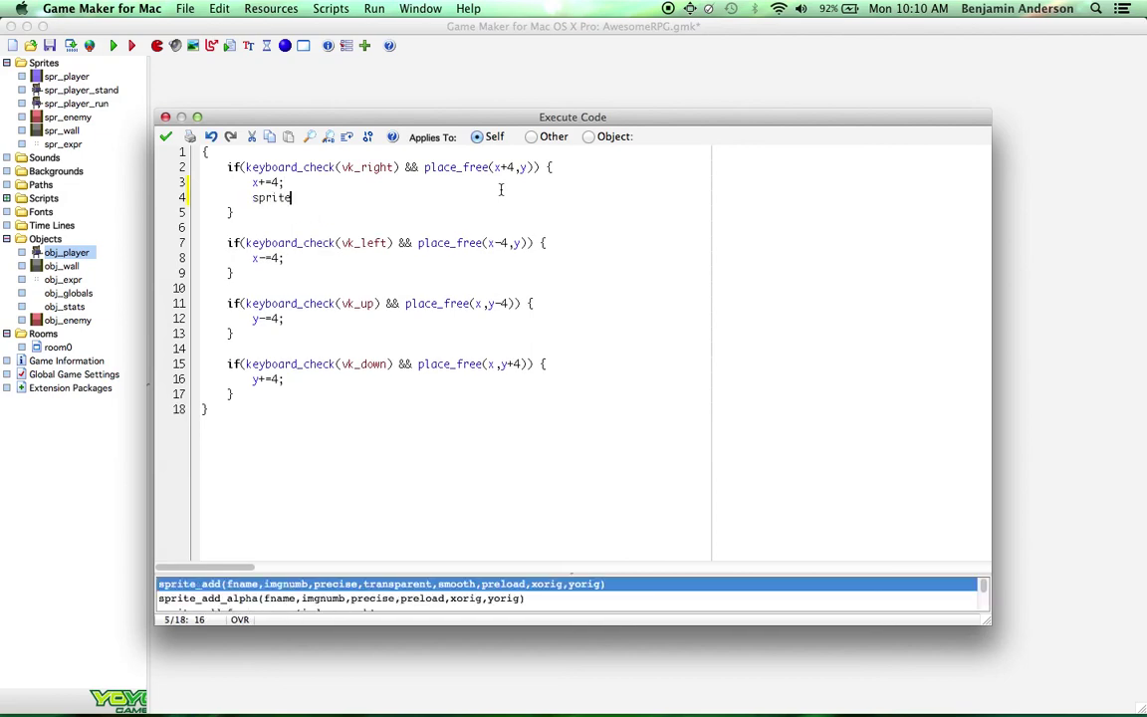
pyautogui.write('_index')
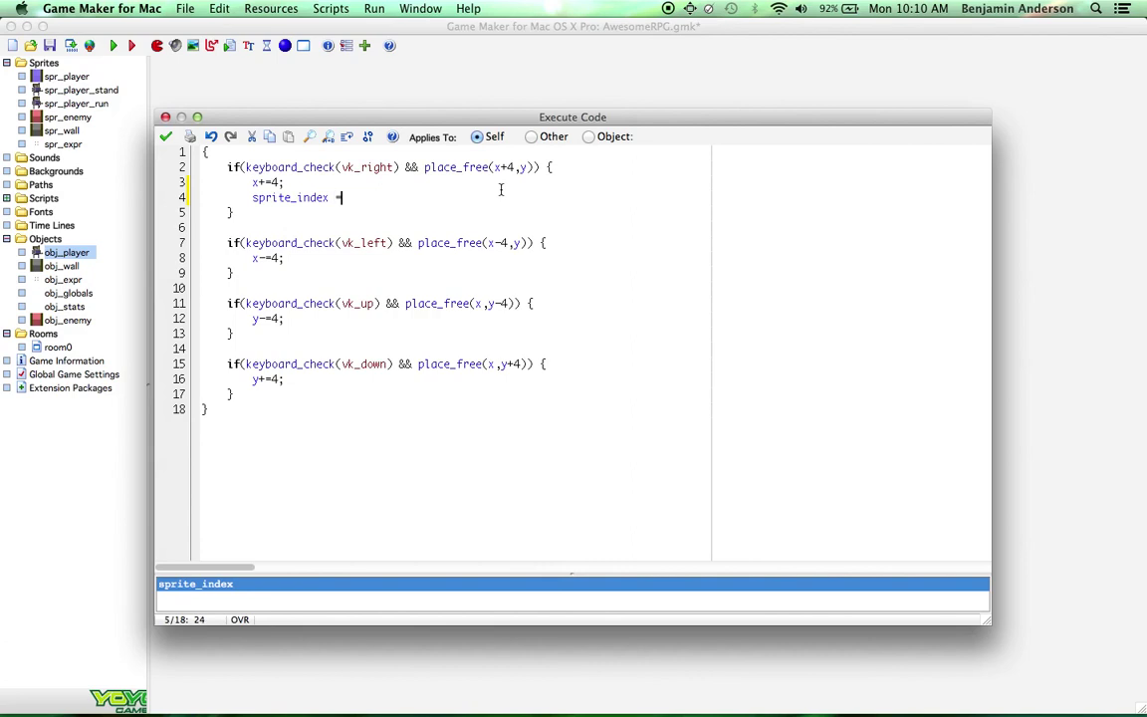
pyautogui.write('= spr')
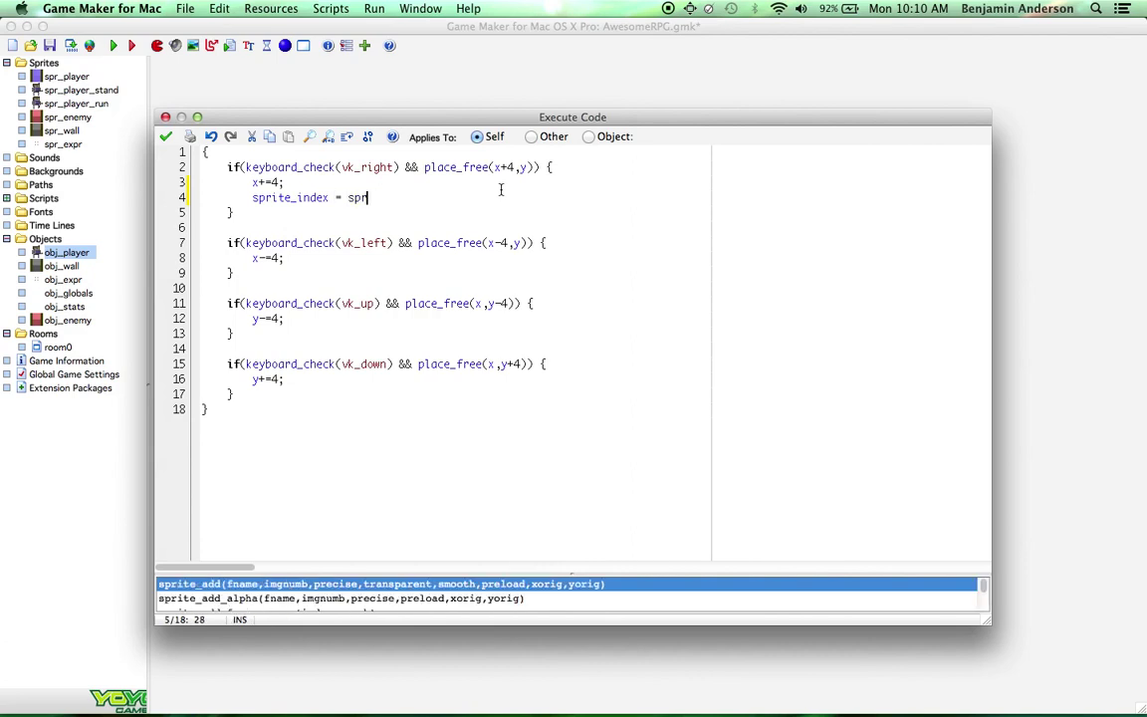
pyautogui.write('_player_run;')
pyautogui.press('Return')
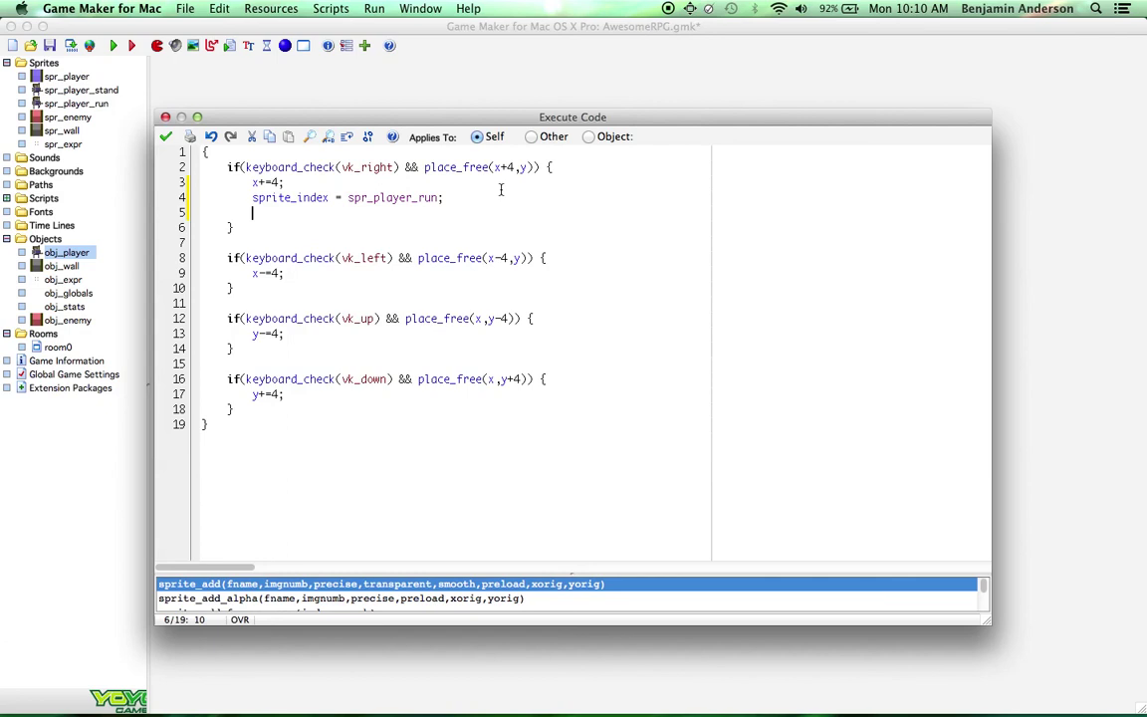
pyautogui.write('image_')
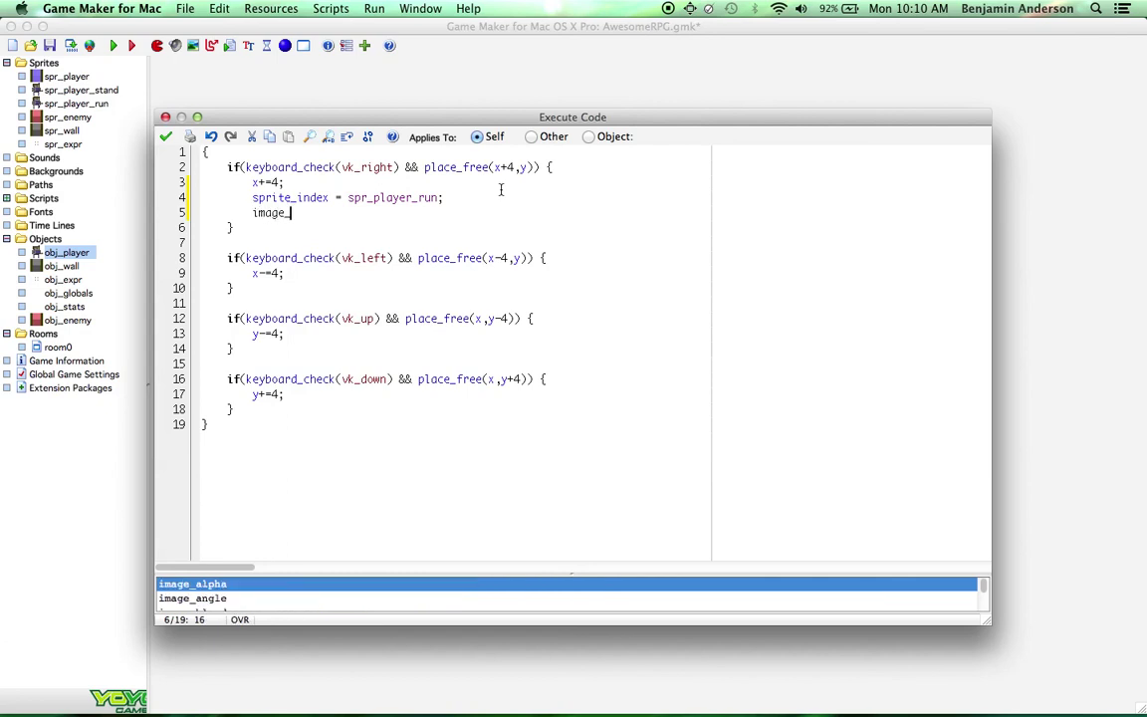
pyautogui.write('speed = .2;')
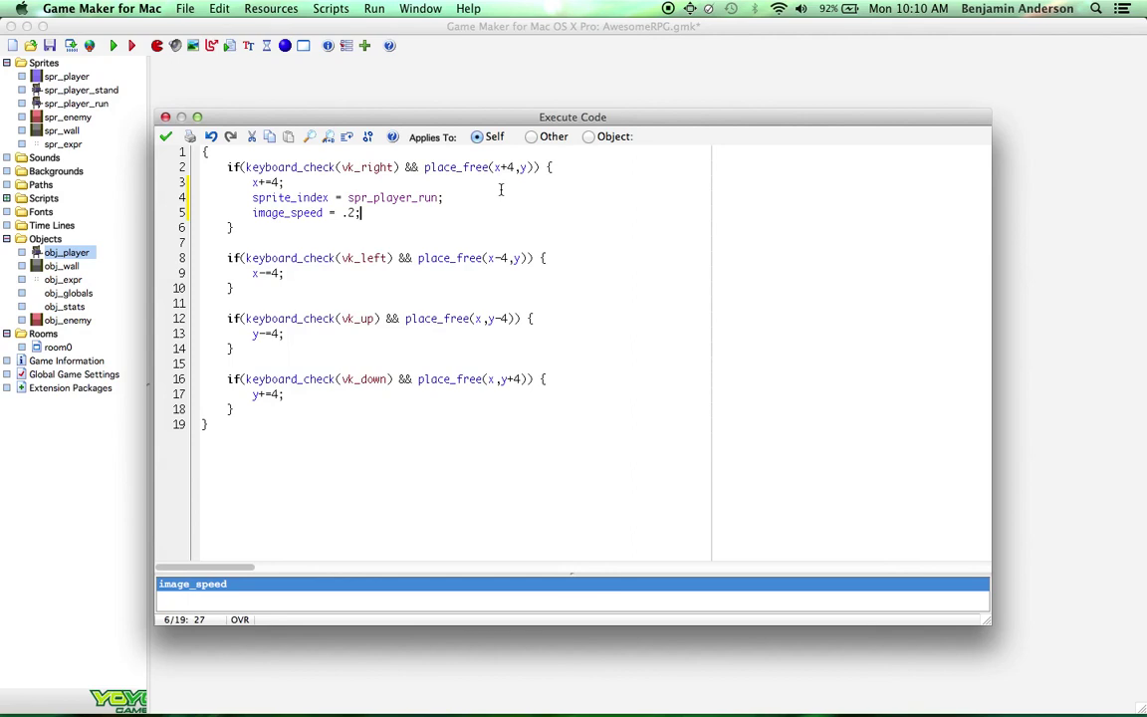
pyautogui.press('Return')
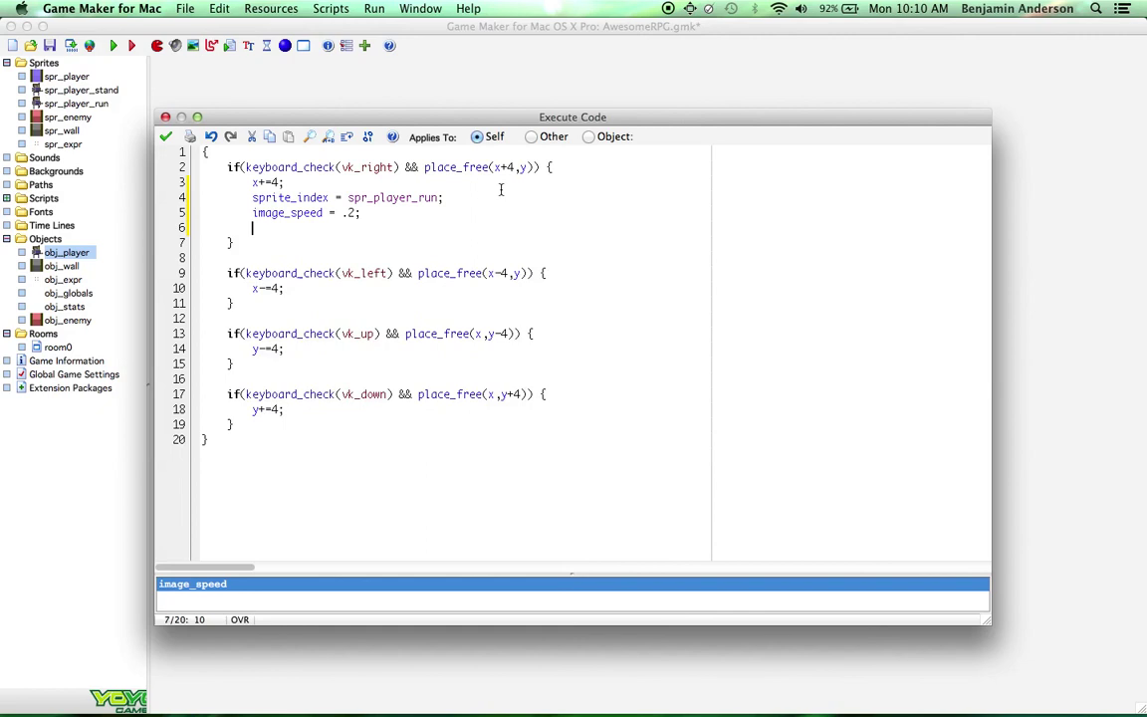
pyautogui.write('image_')
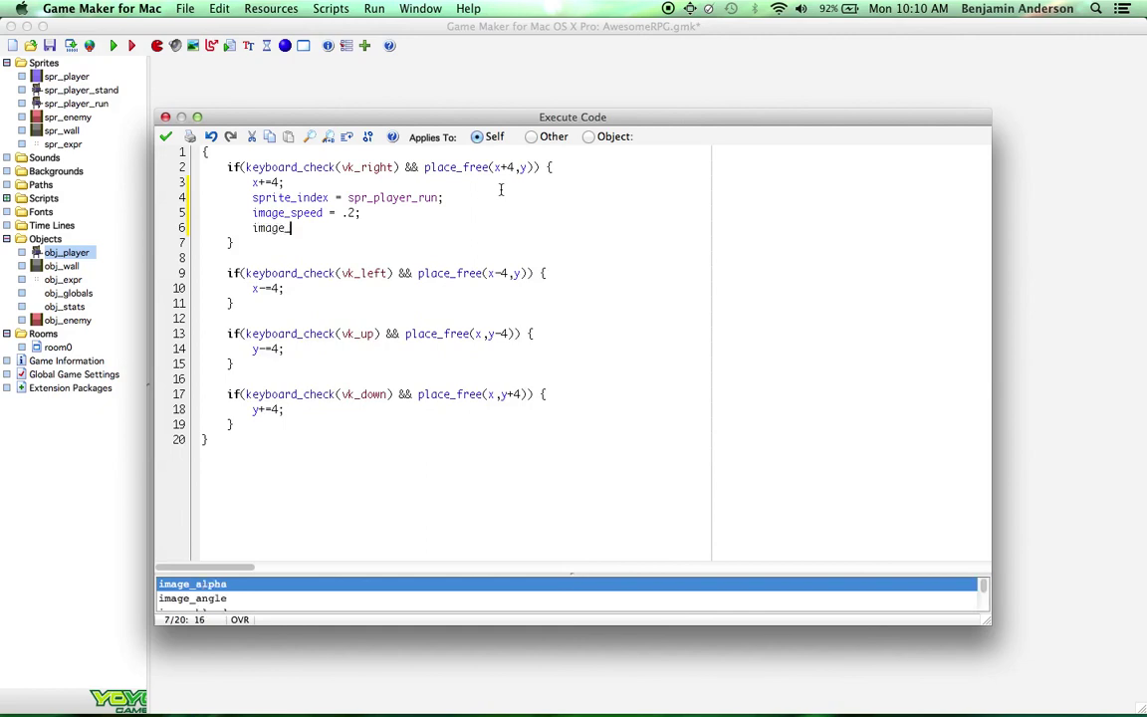
pyautogui.write('xscale = 1;')
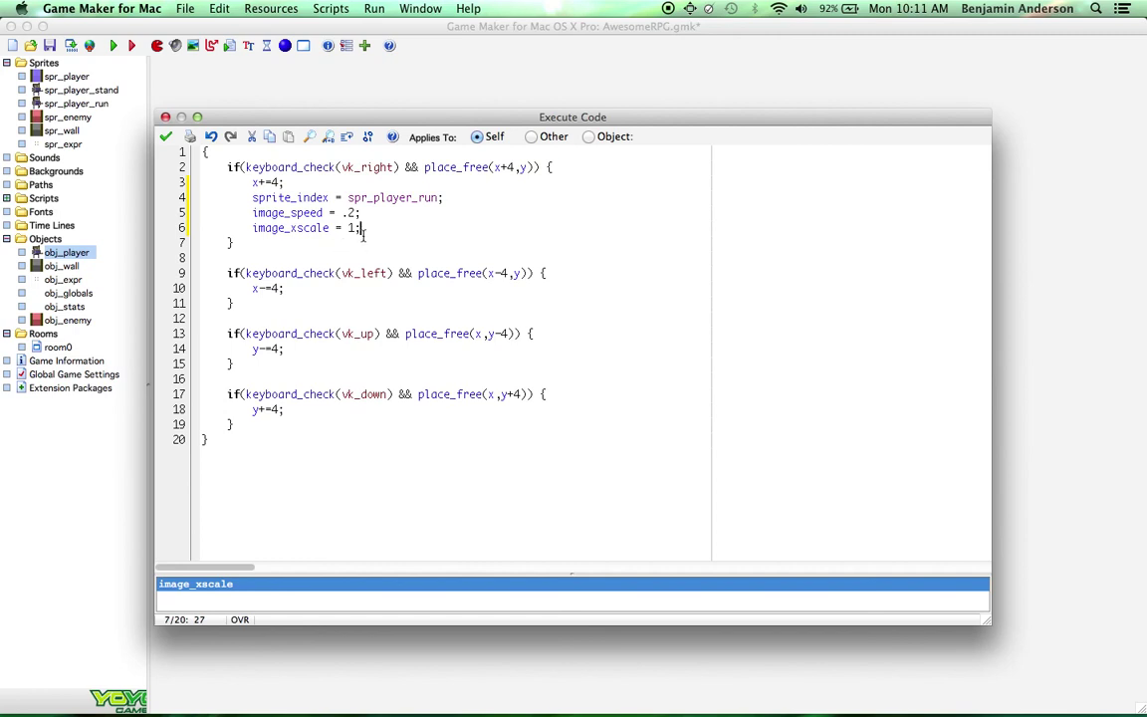
pyautogui.moveTo(362, 228); pyautogui.dragTo(255, 200)
pyautogui.press('super+c')
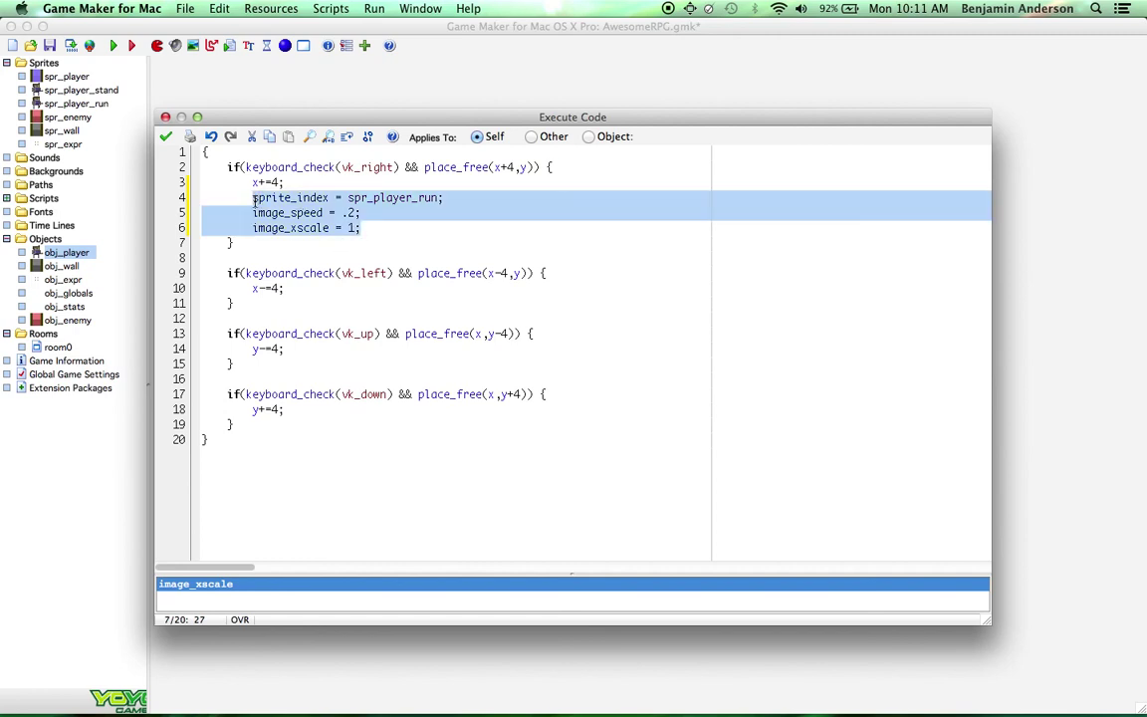
pyautogui.click(289, 287)
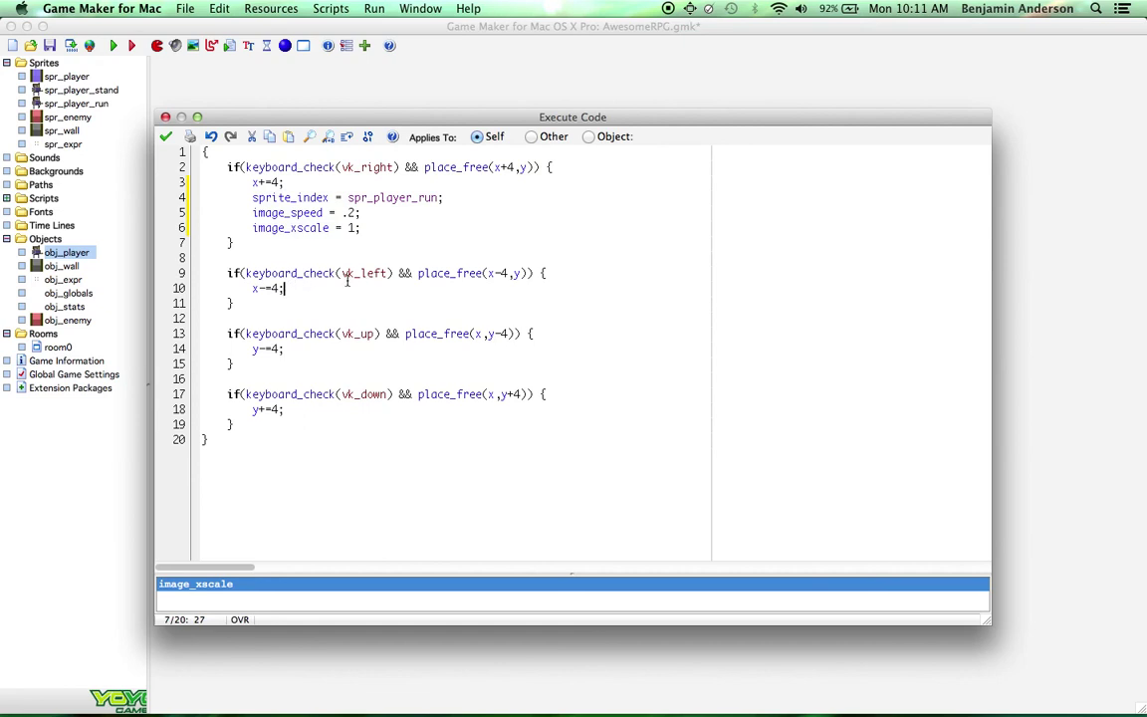
# Paste the three sprite lines into the left block, changing image_xscale to -1
pyautogui.press('Return')
pyautogui.press('super+v')
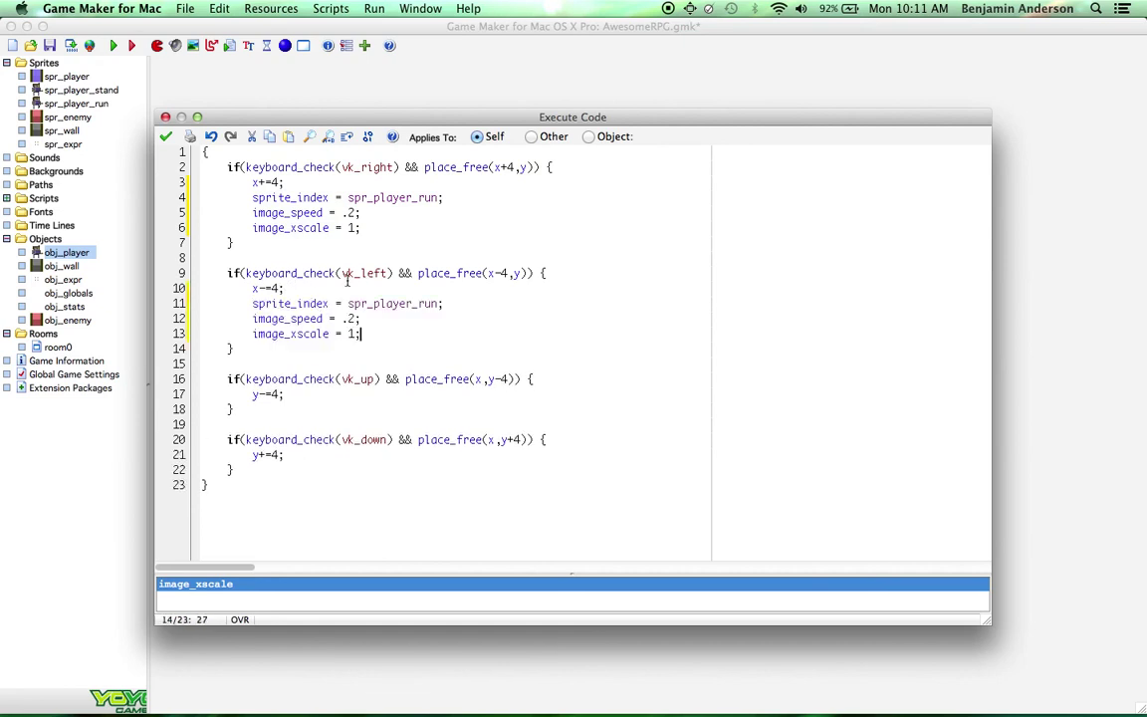
pyautogui.click(351, 334)
pyautogui.write('-')
# Paste the sprite_index and image_speed lines into the up and down blocks, adding blank lines below
pyautogui.moveTo(360, 318); pyautogui.dragTo(253, 304)
pyautogui.press('super+c')
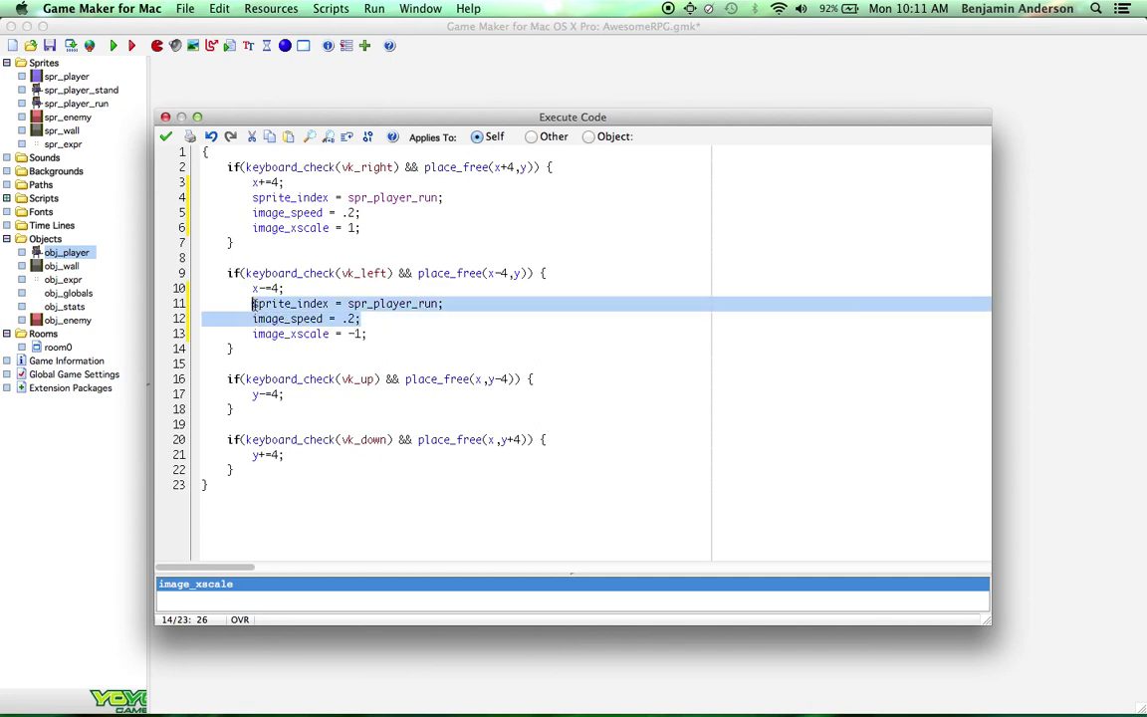
pyautogui.click(285, 394)
pyautogui.press('Return')
pyautogui.press('super+v')
pyautogui.click(285, 485)
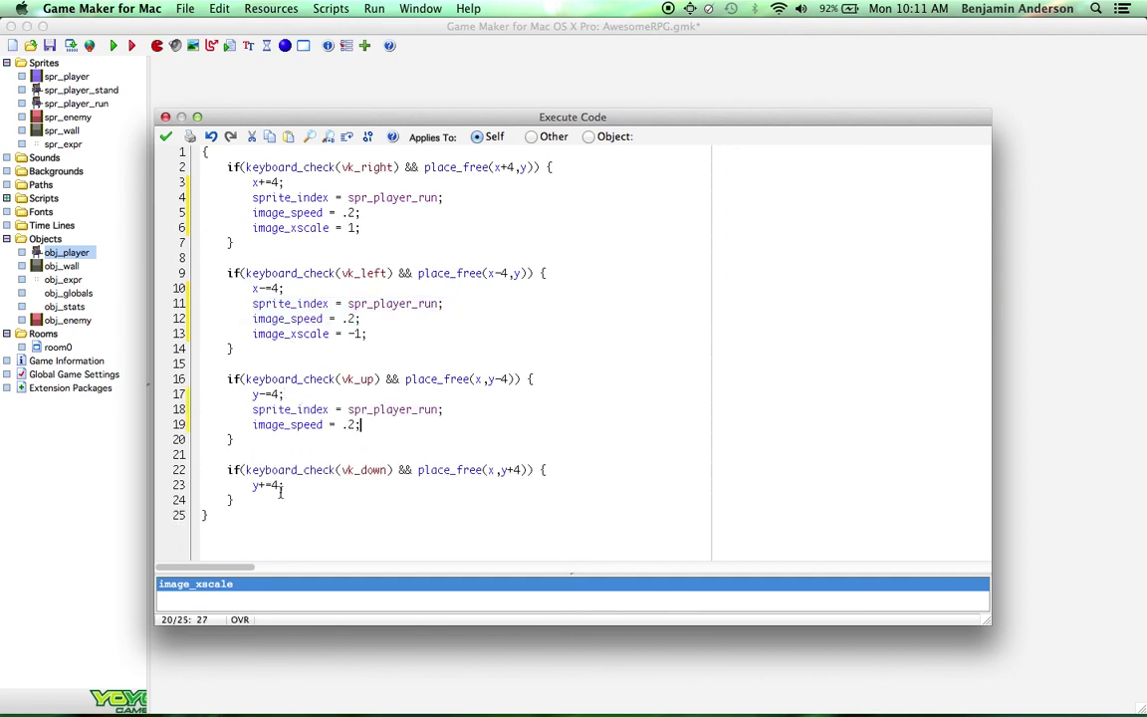
pyautogui.press('Return')
pyautogui.press('super+v')
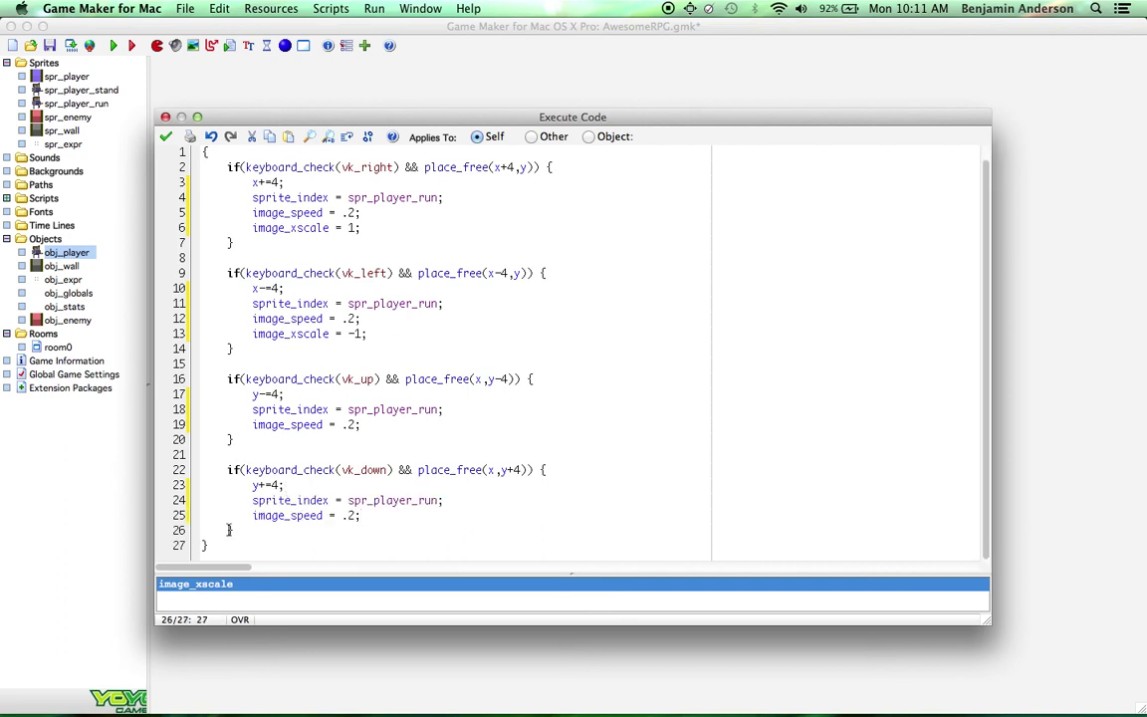
pyautogui.click(259, 531)
pyautogui.press('Return')
pyautogui.press('Return')
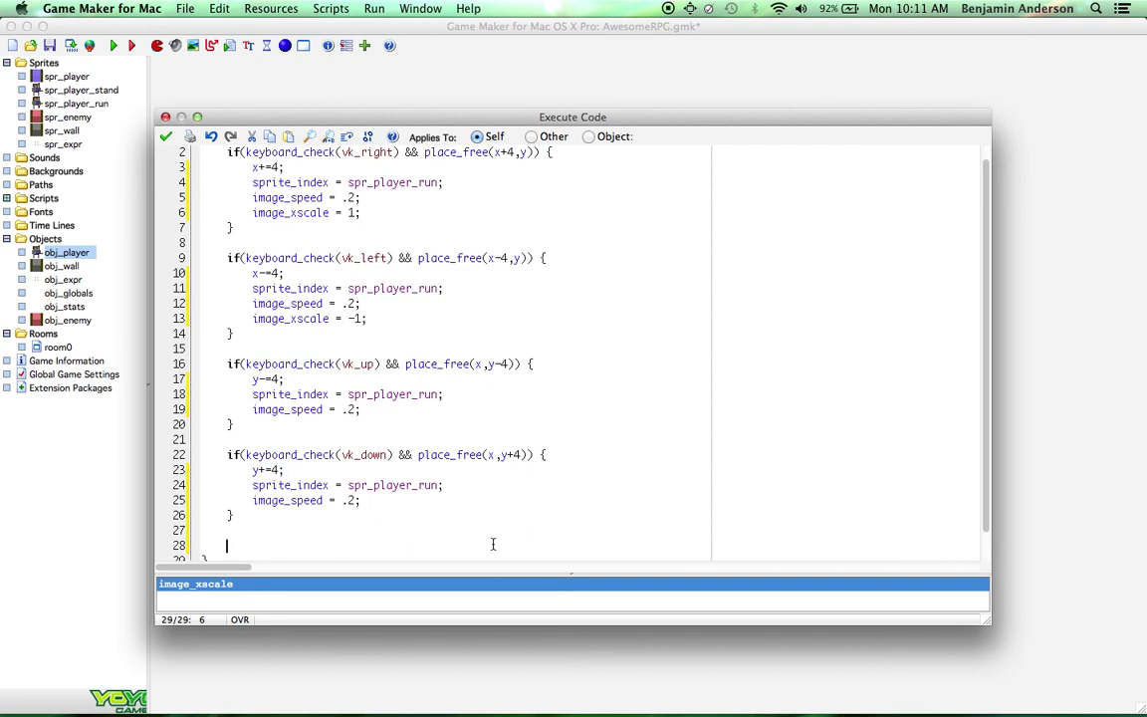
# On line 28 type if(!keyboard_check(vk_right) && and select the condition to copy
pyautogui.write('if(!keyboar')
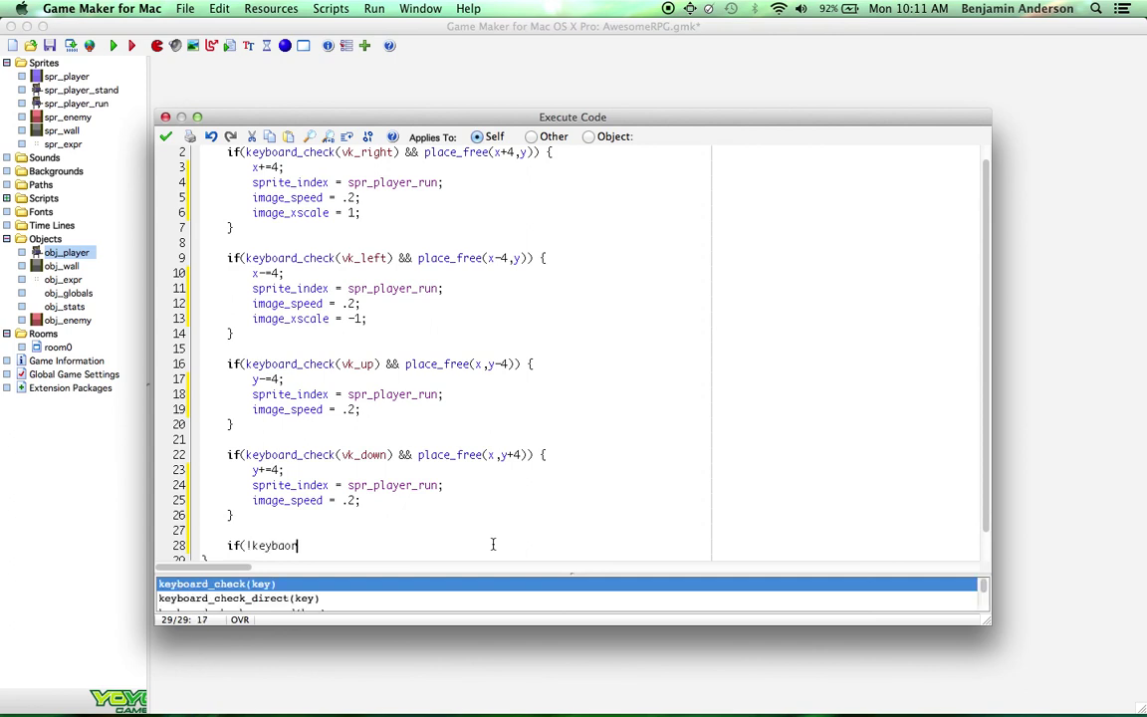
pyautogui.press('BackSpace')
pyautogui.press('BackSpace')
pyautogui.press('BackSpace')
pyautogui.write('oard_check(vk_rig')
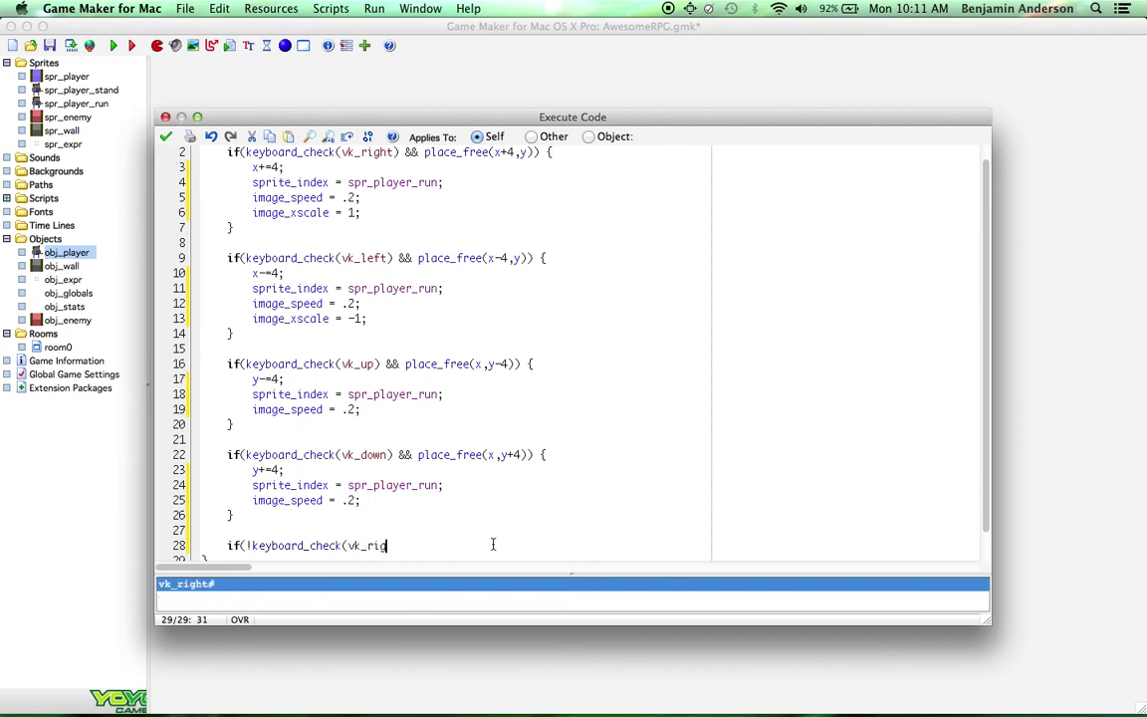
pyautogui.write('ht) &&')
pyautogui.moveTo(398, 545); pyautogui.dragTo(313, 546)
pyautogui.click(507, 533)
pyautogui.moveTo(406, 546); pyautogui.dragTo(253, 546)
pyautogui.press('super+c')
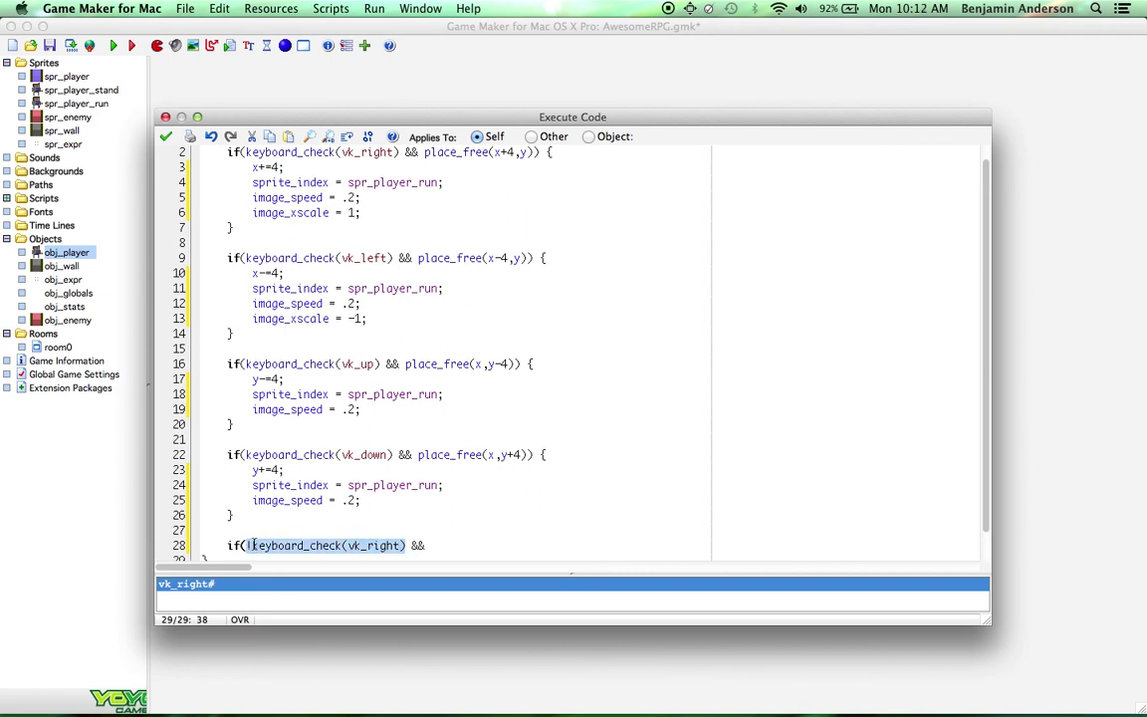
# Paste the condition into four &&-joined tests and close the statement with ) { and }
pyautogui.click(450, 546)
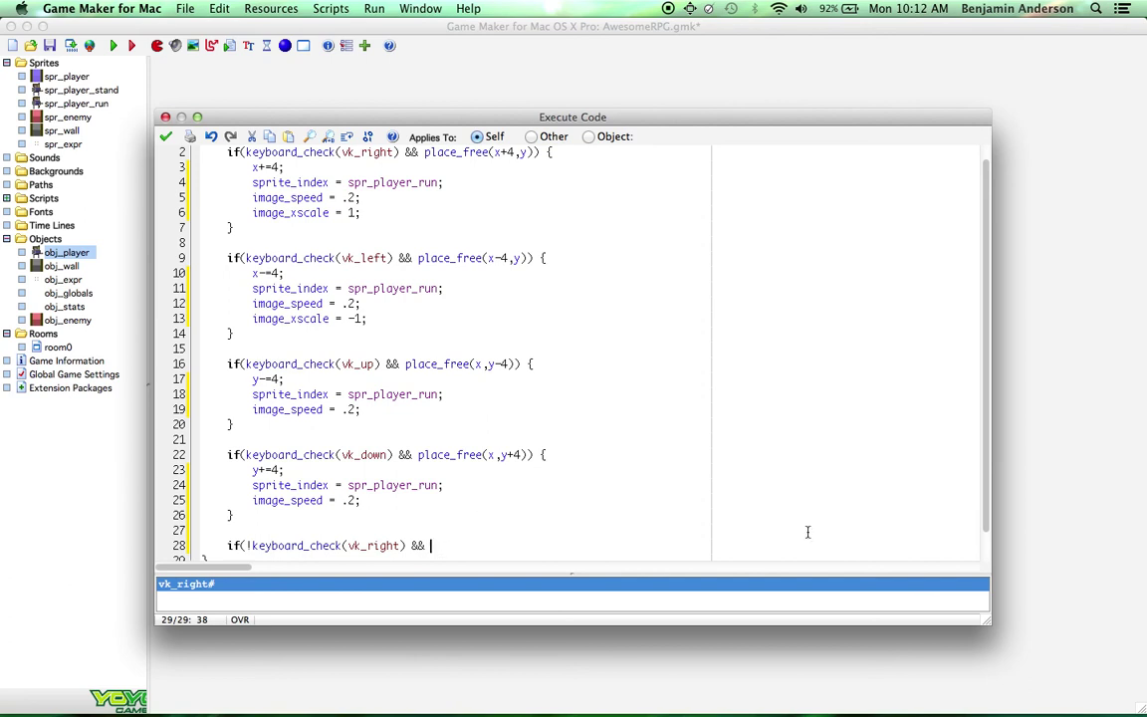
pyautogui.press('super+v')
pyautogui.write('&&')
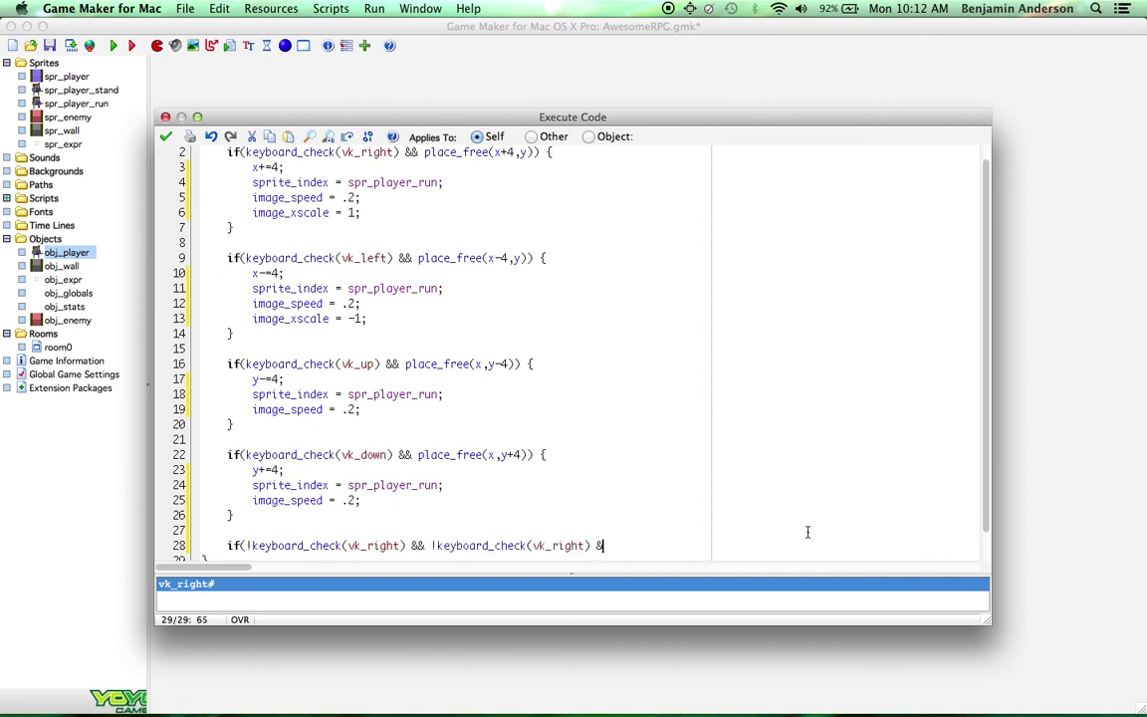
pyautogui.press('super+v')
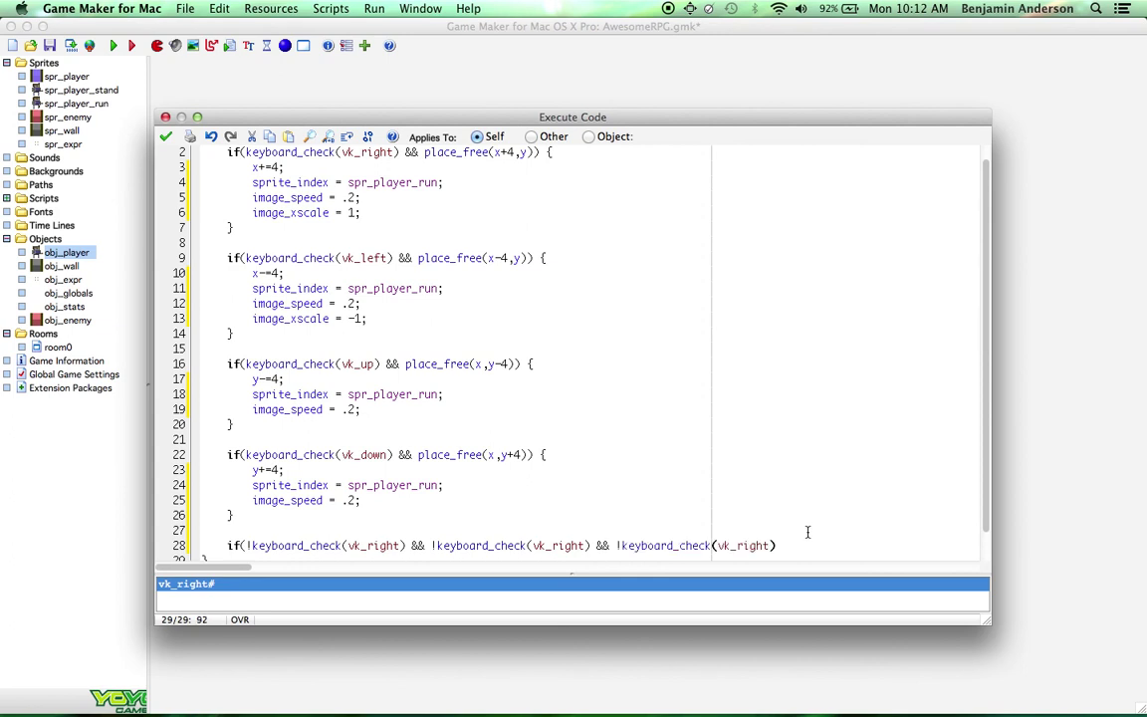
pyautogui.write('&&')
pyautogui.press('super+v')
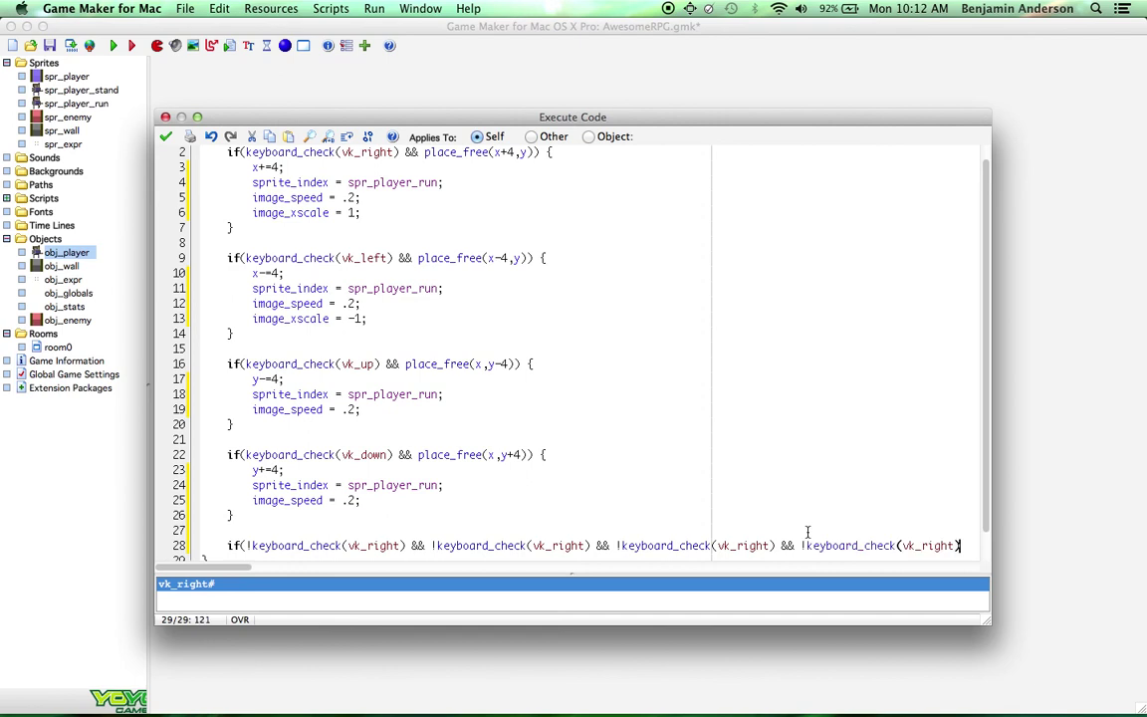
pyautogui.write(') {')
pyautogui.press('Return')
pyautogui.write('}')
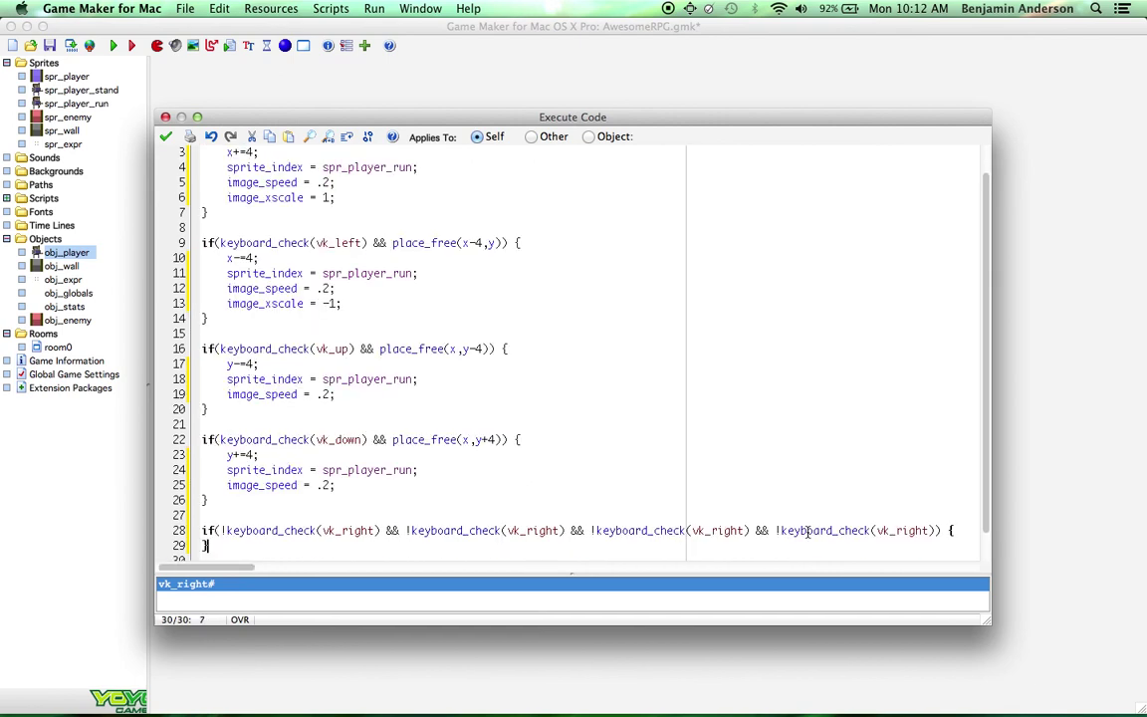
pyautogui.moveTo(488, 114); pyautogui.dragTo(501, 69)
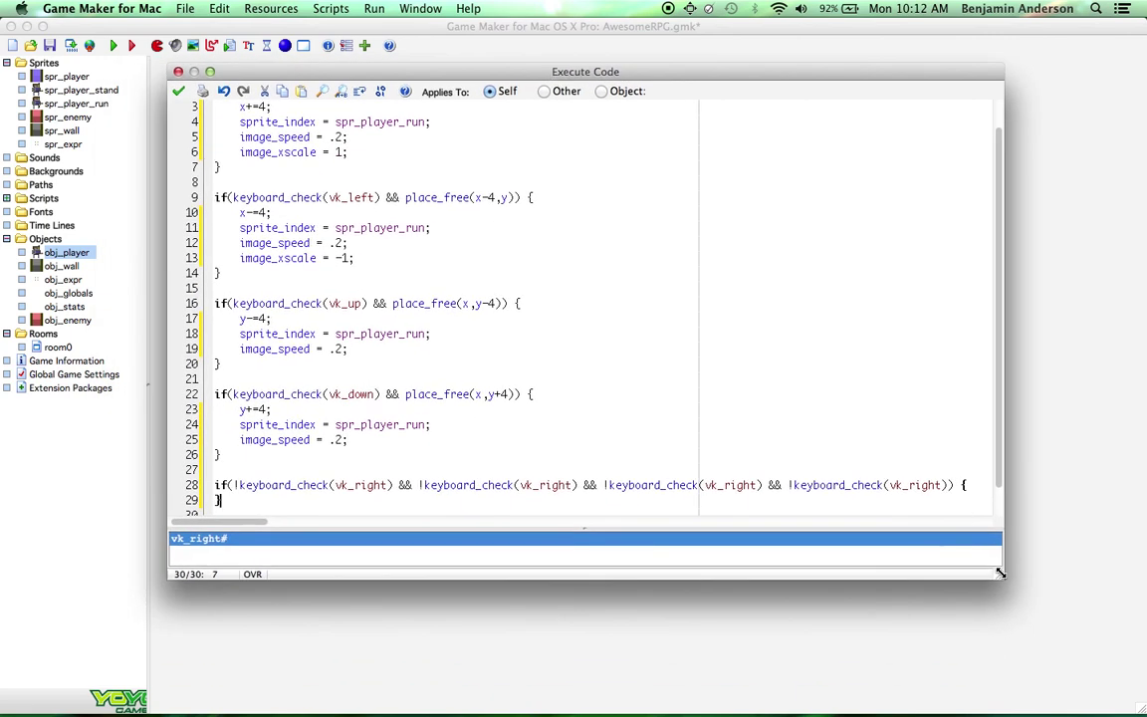
# Change the second, third and fourth key names to vk_left, vk_up and vk_down
pyautogui.moveTo(1003, 578); pyautogui.dragTo(1093, 635)
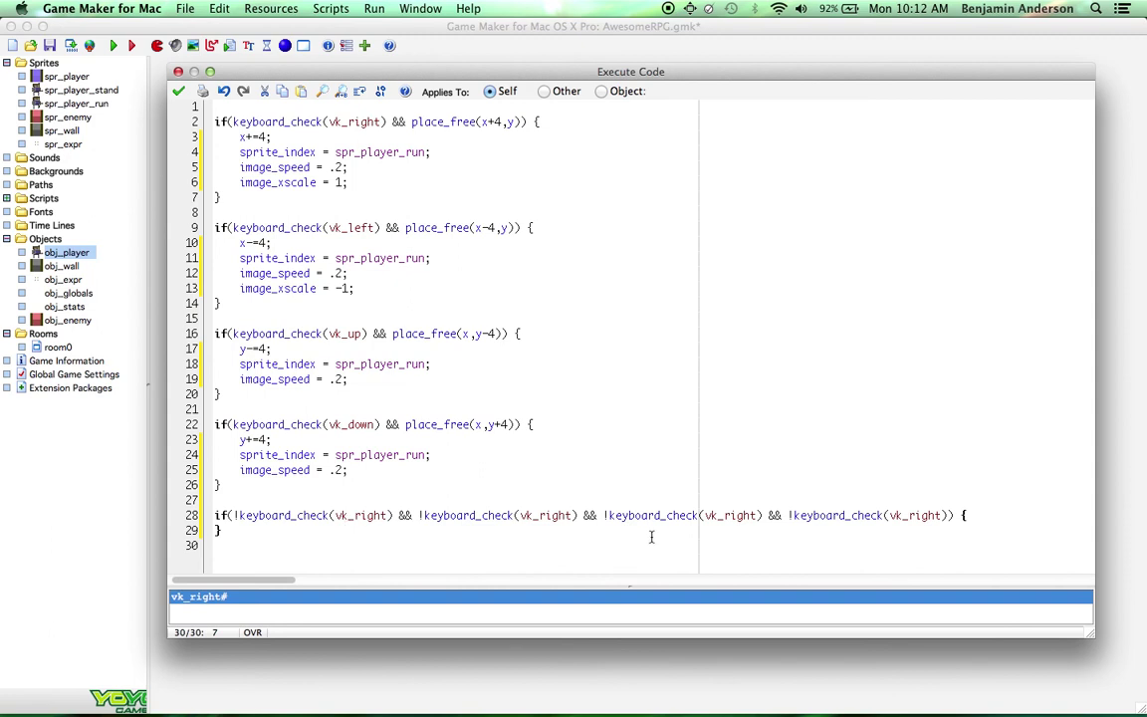
pyautogui.doubleClick(547, 515)
pyautogui.write('vk_left')
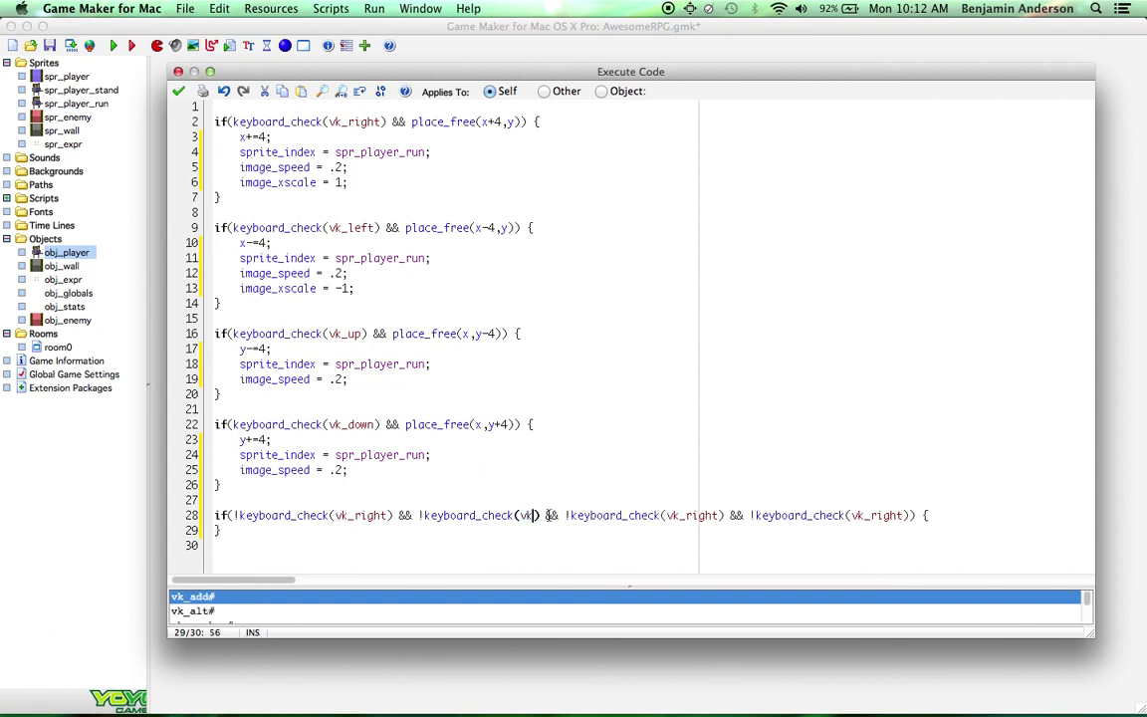
pyautogui.doubleClick(729, 515)
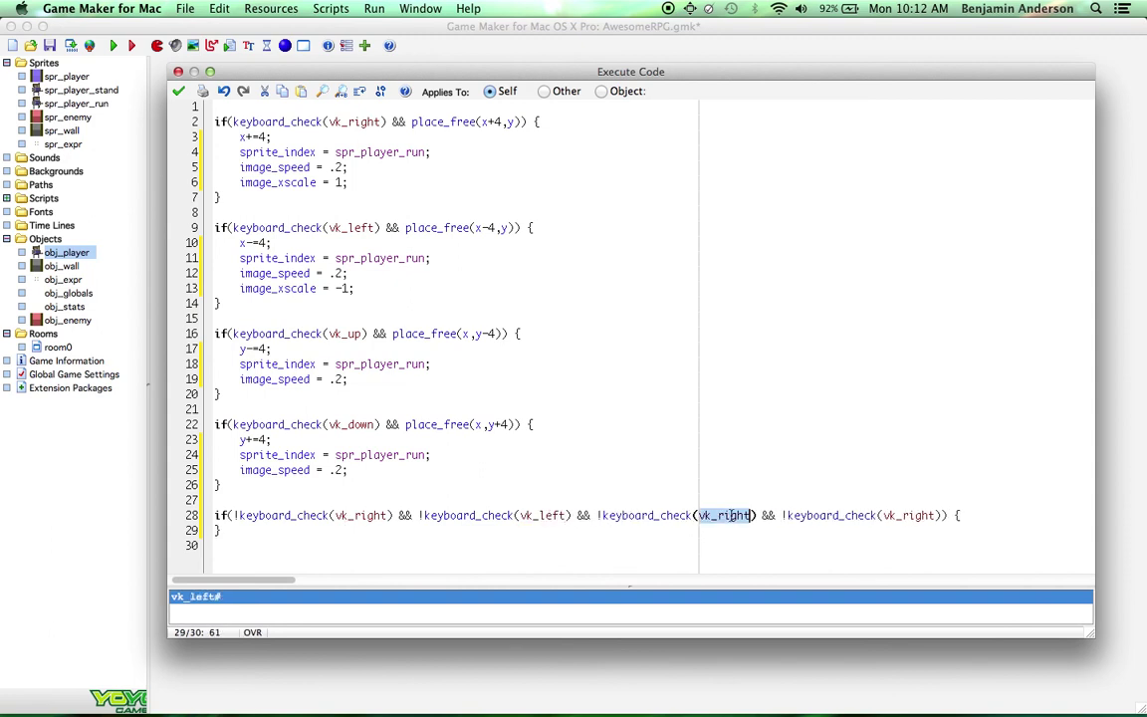
pyautogui.write('vk_up')
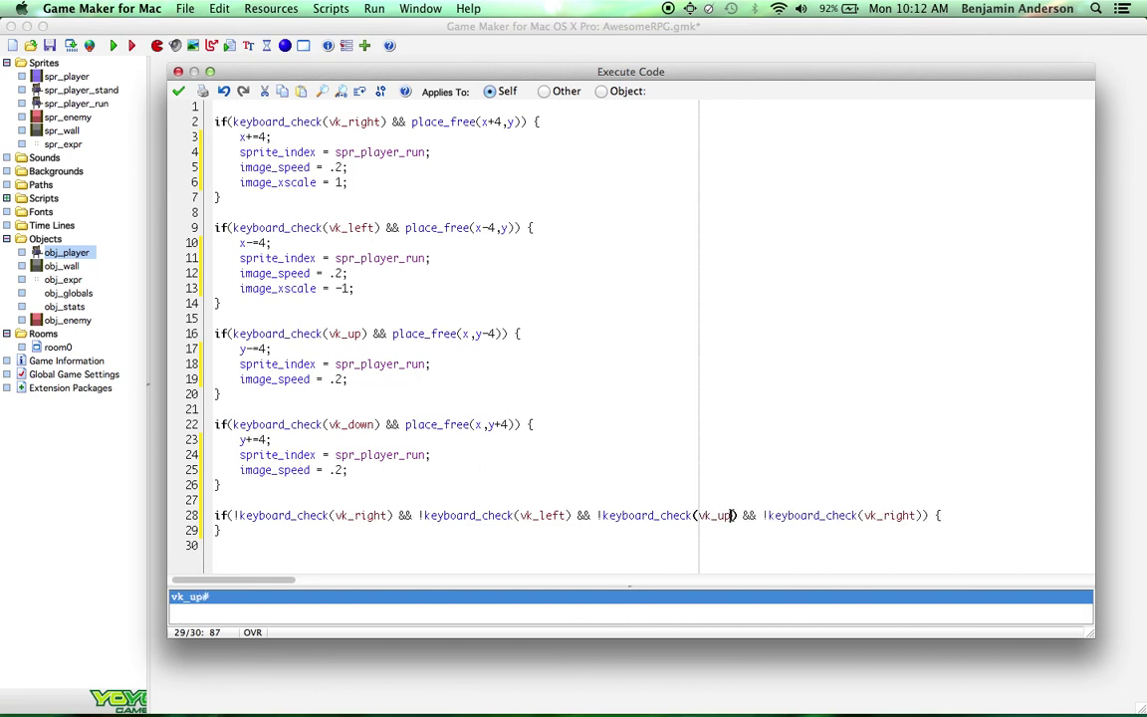
pyautogui.doubleClick(895, 515)
pyautogui.write('vk_d')
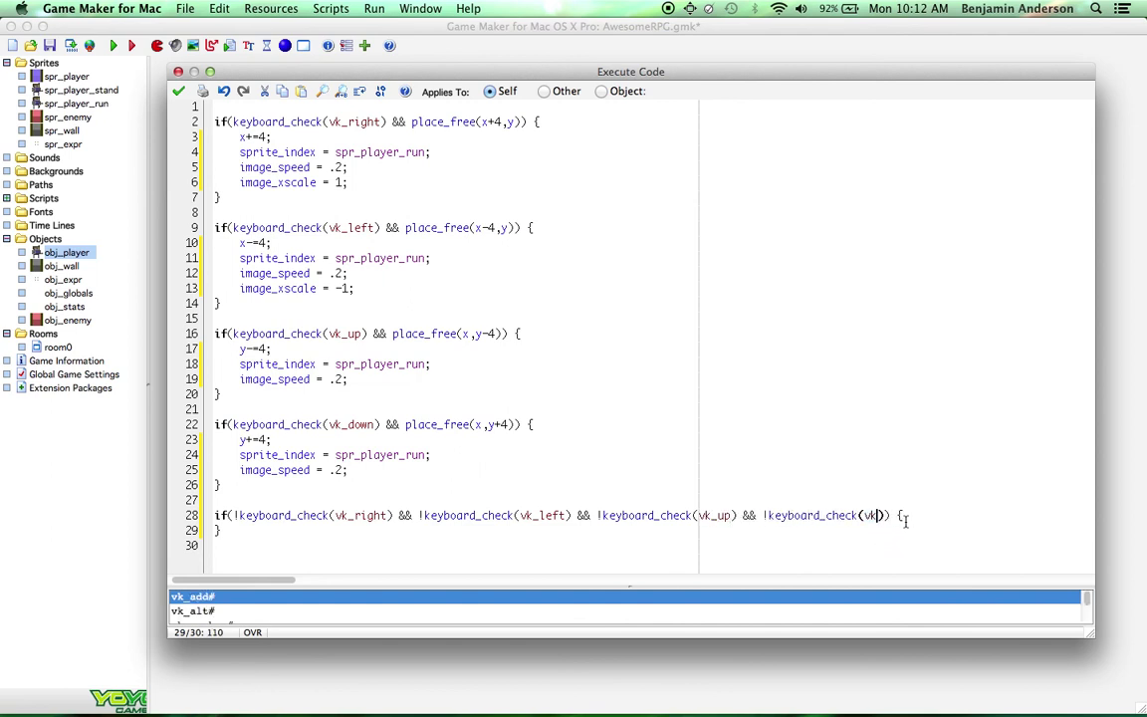
pyautogui.write('own')
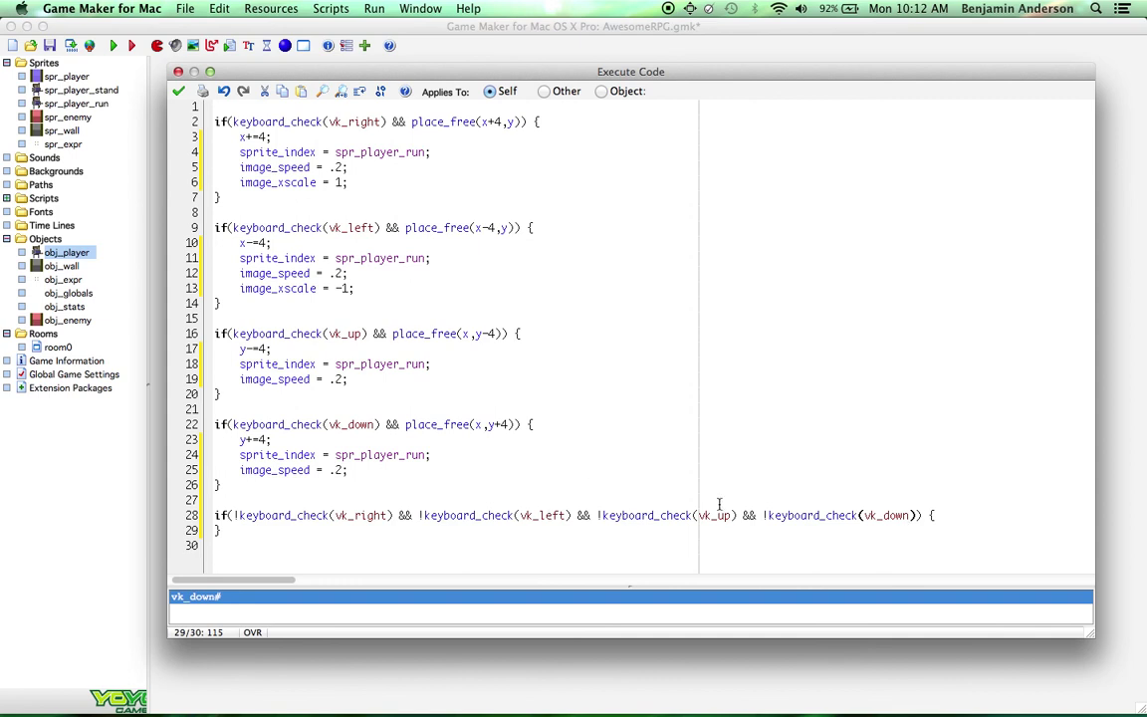
# Start an indented empty line inside the line 28 if block
pyautogui.click(908, 515)
pyautogui.click(933, 514)
pyautogui.press('Return')
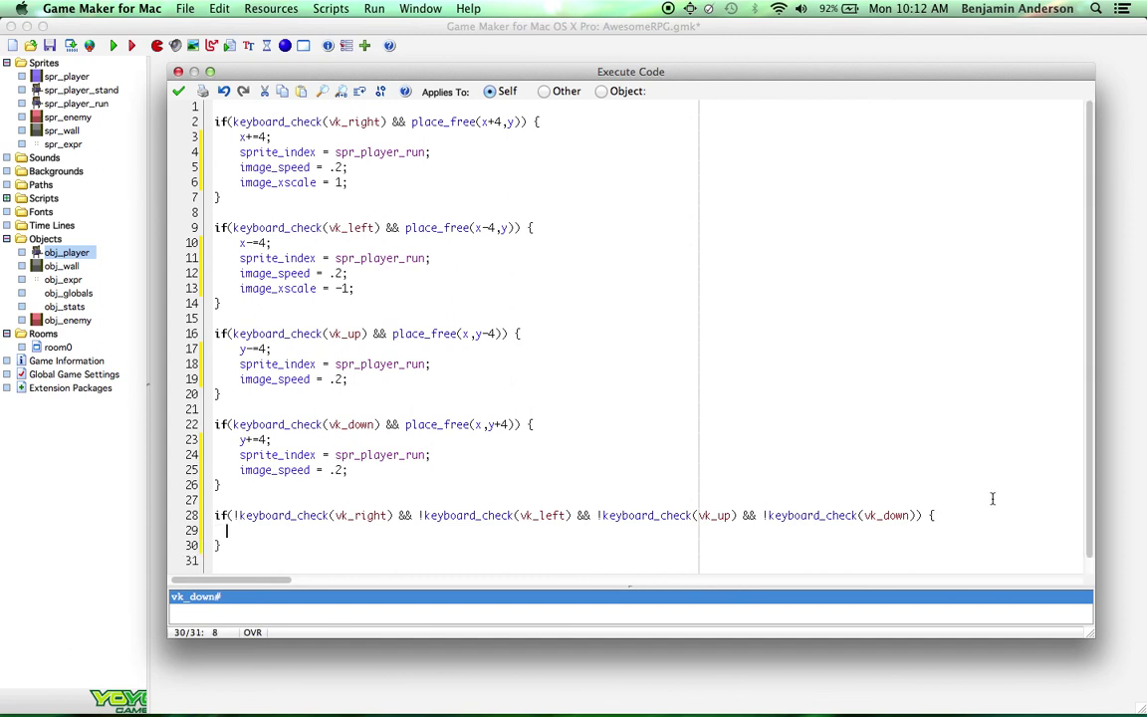
pyautogui.press('Tab')
# Inside the idle block, write image_speed = 0; and sprite_index = spr_player_stand;
pyautogui.write('image')
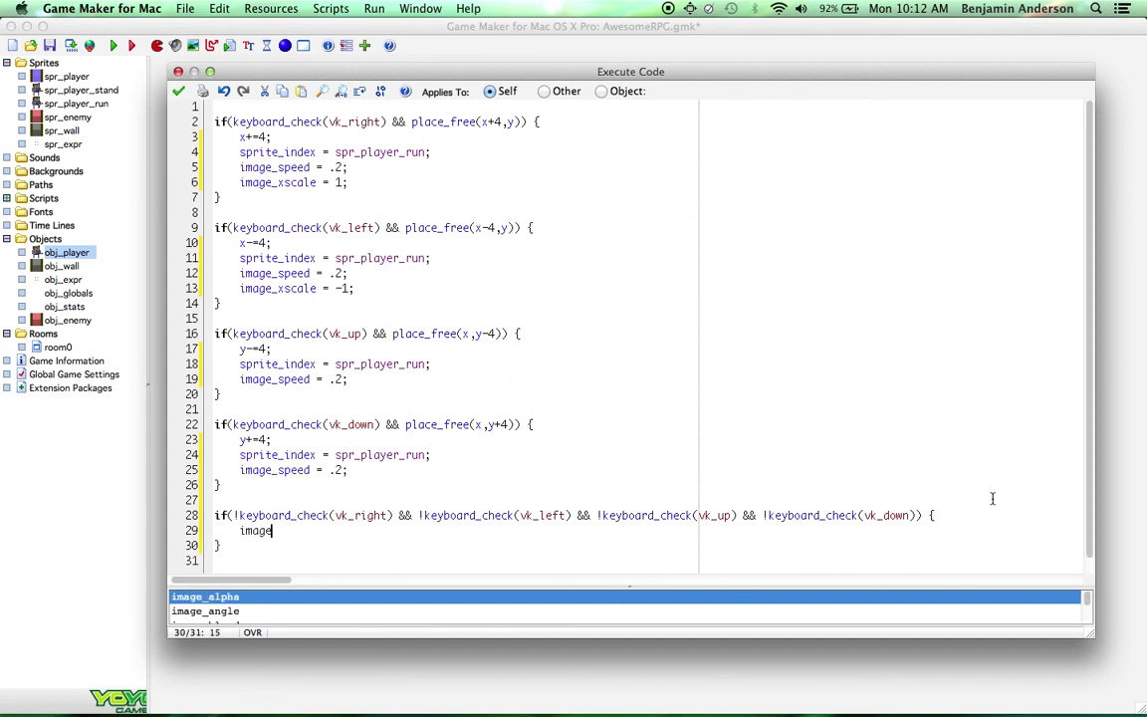
pyautogui.write('_speed = 0;')
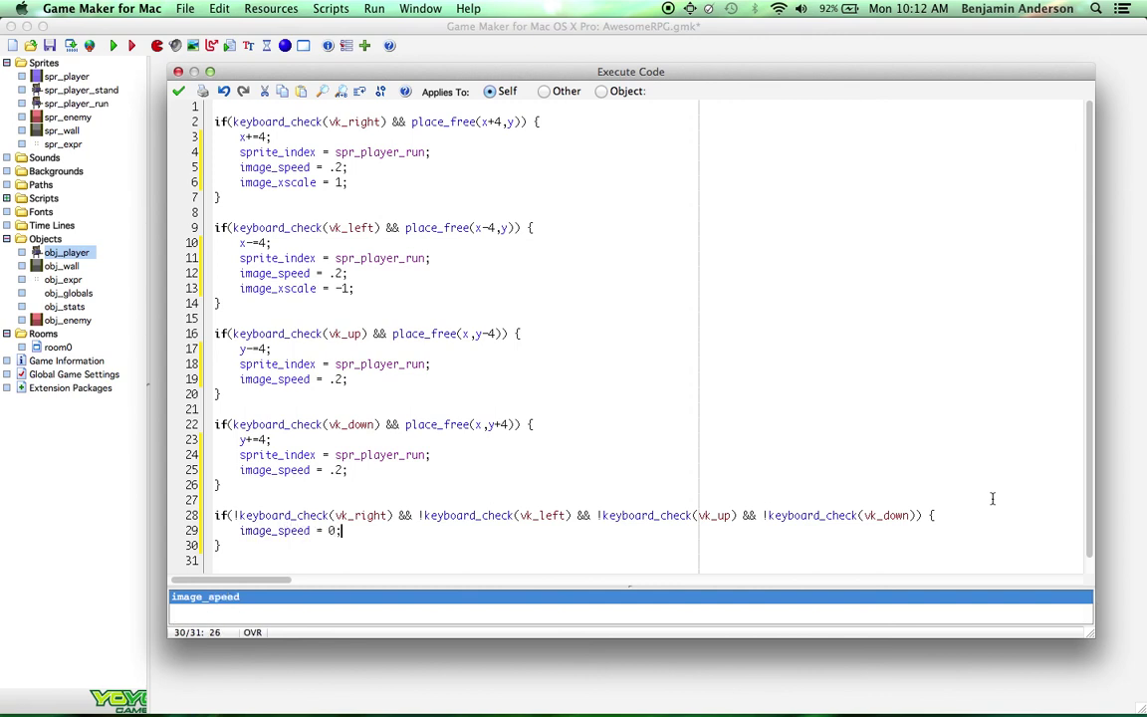
pyautogui.press('Return')
pyautogui.write('sprite_ind')
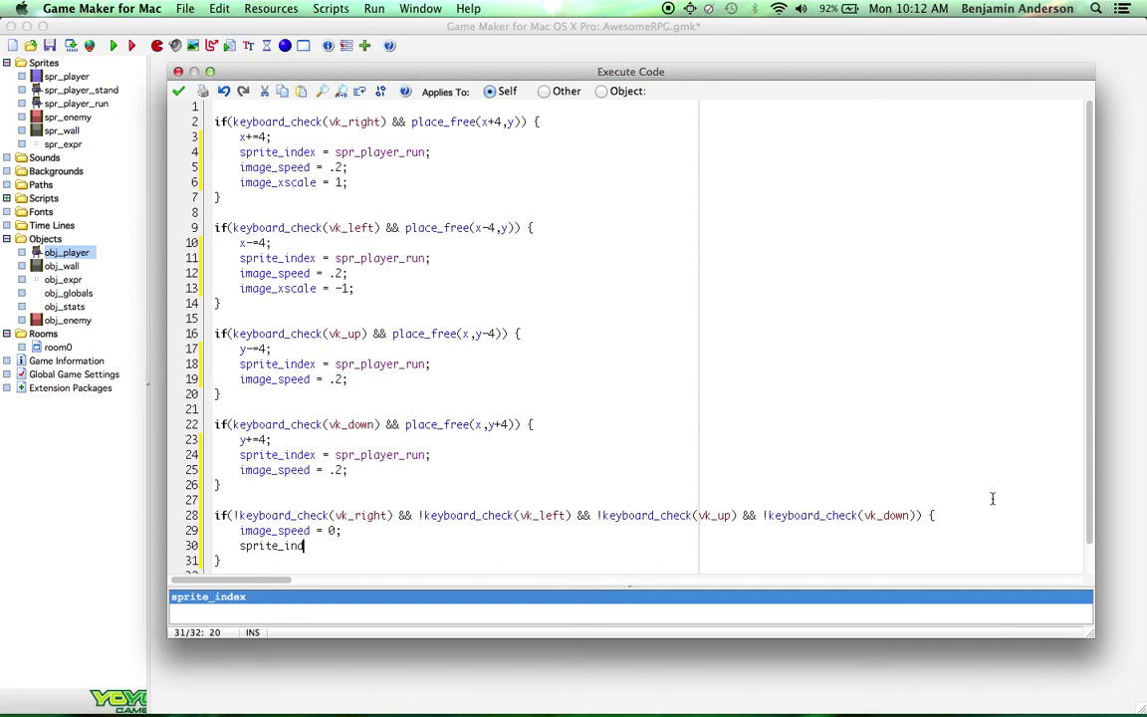
pyautogui.write('ex = spr_pl')
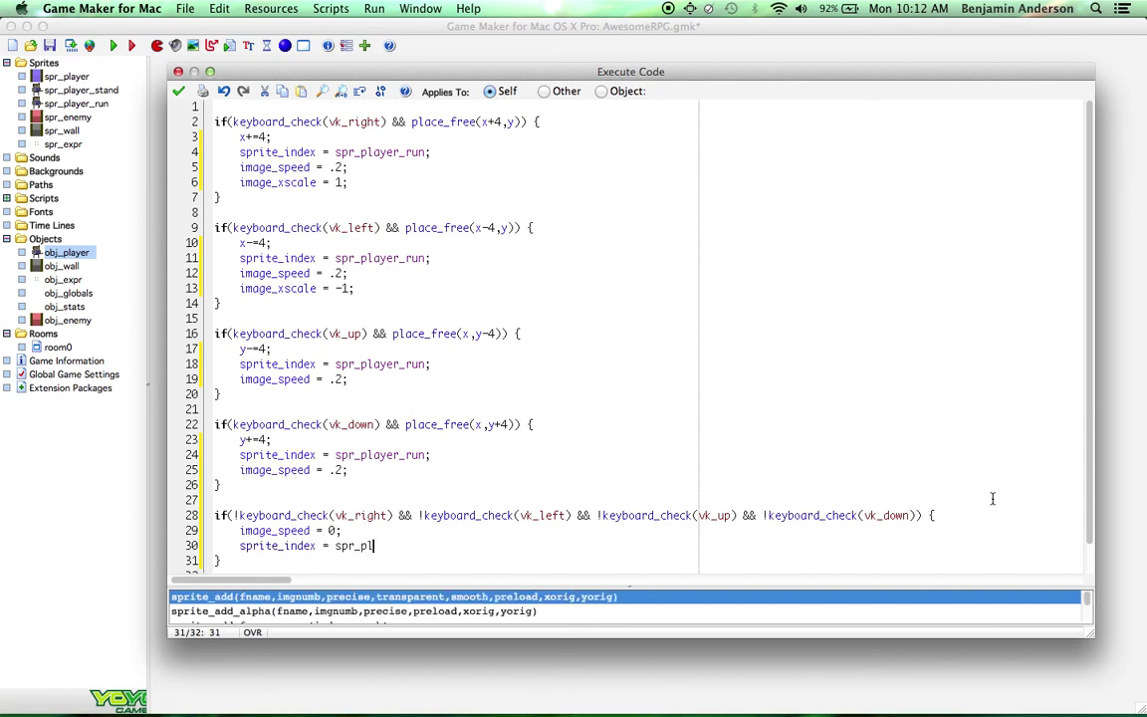
pyautogui.write('ayer_stand;')
# Apply the code and obj_player properties, review spr_player_stand and room0, then save the project
pyautogui.click(179, 90)
pyautogui.click(373, 488)
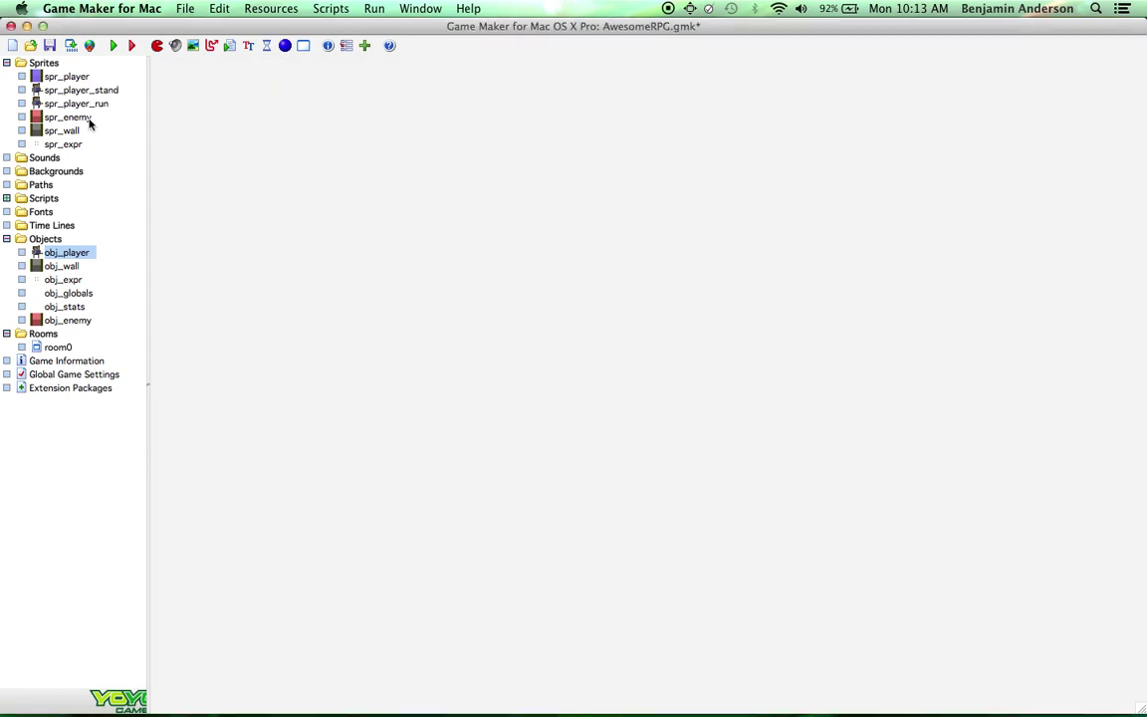
pyautogui.doubleClick(112, 91)
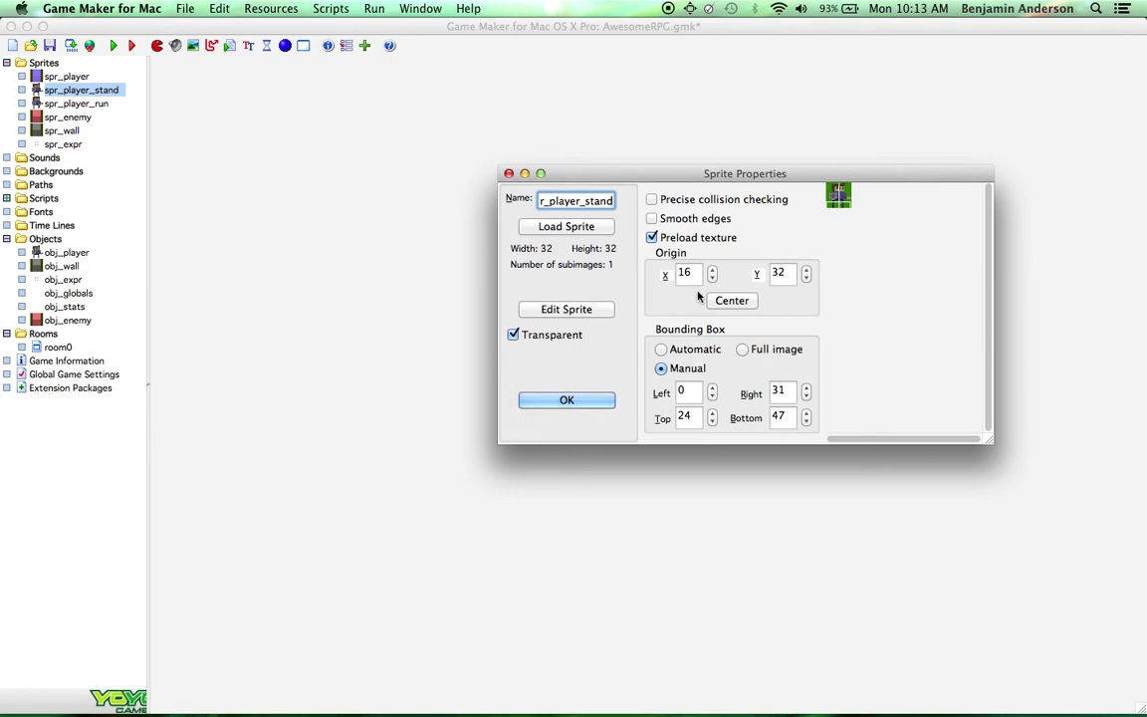
pyautogui.click(575, 401)
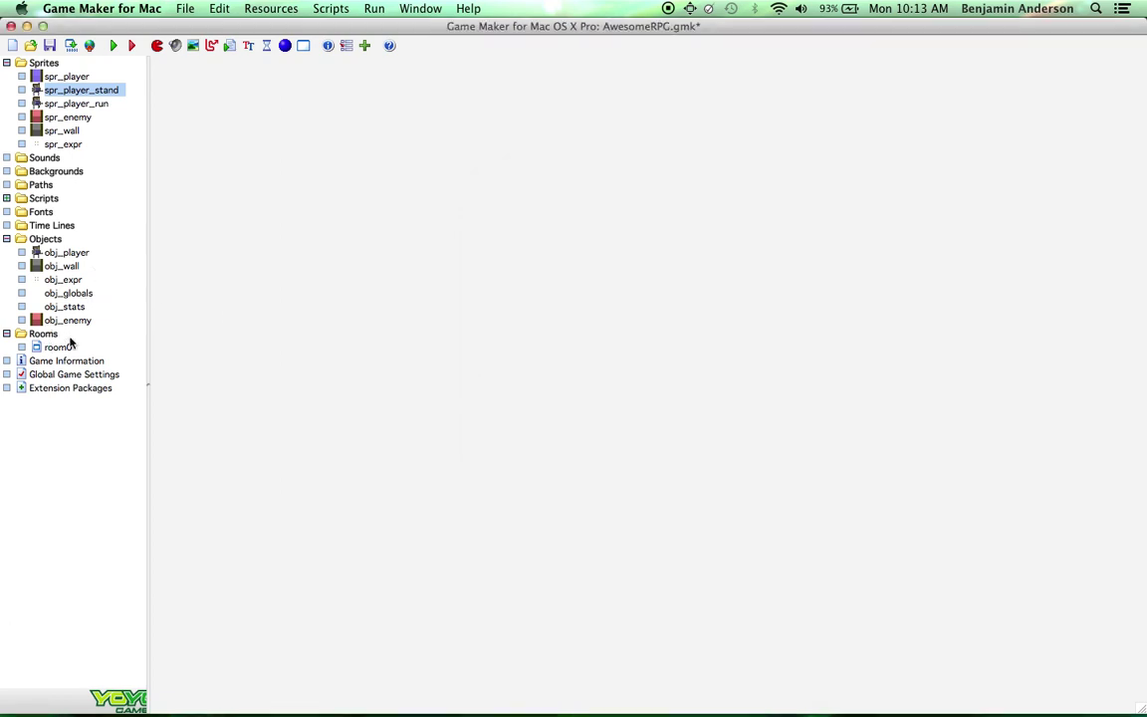
pyautogui.doubleClick(62, 346)
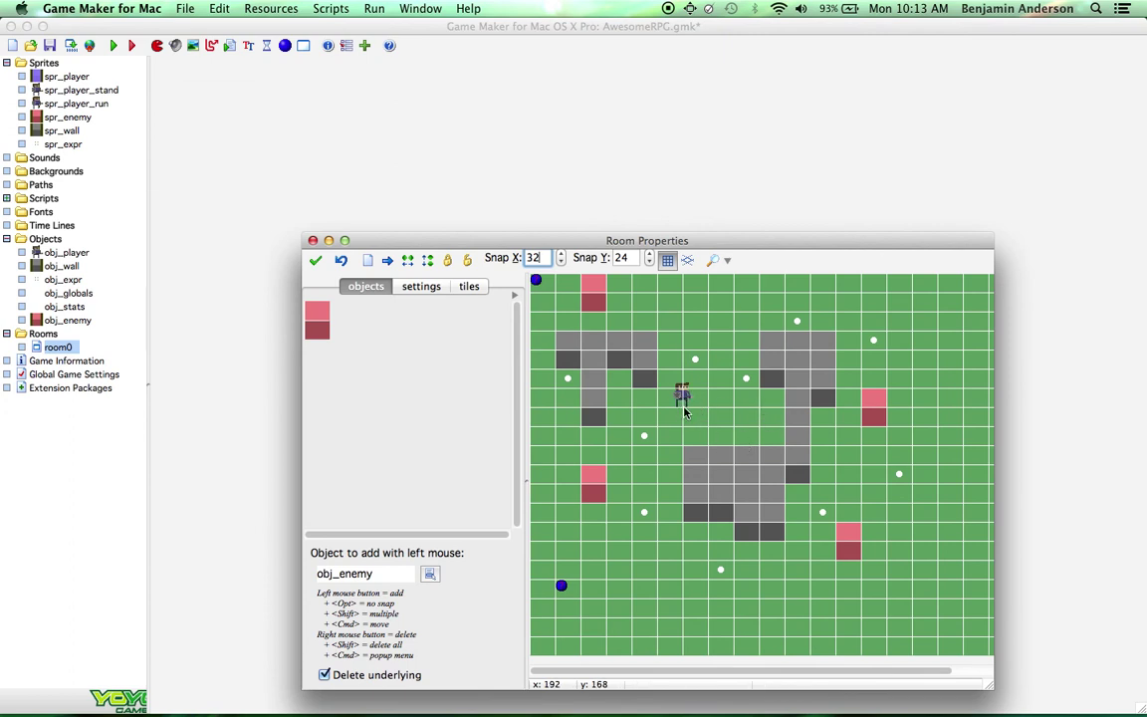
pyautogui.click(316, 259)
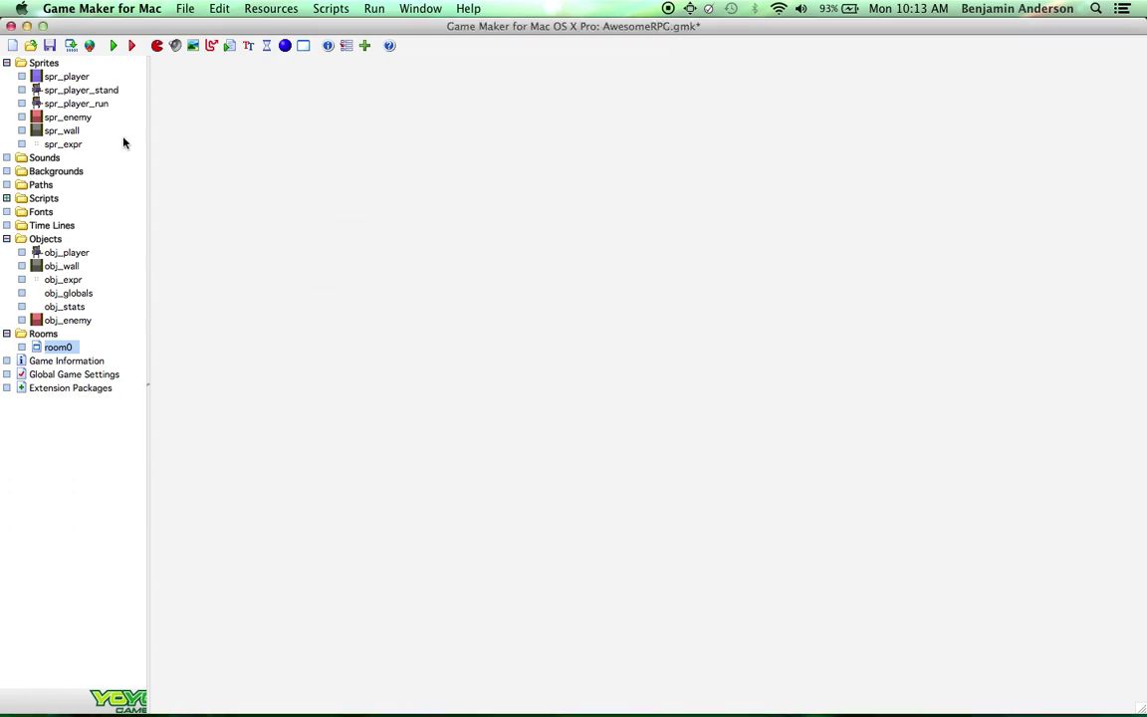
pyautogui.click(49, 45)
# Run the game, walk the player with the arrow keys collecting dots, then quit with Escape
pyautogui.click(115, 46)
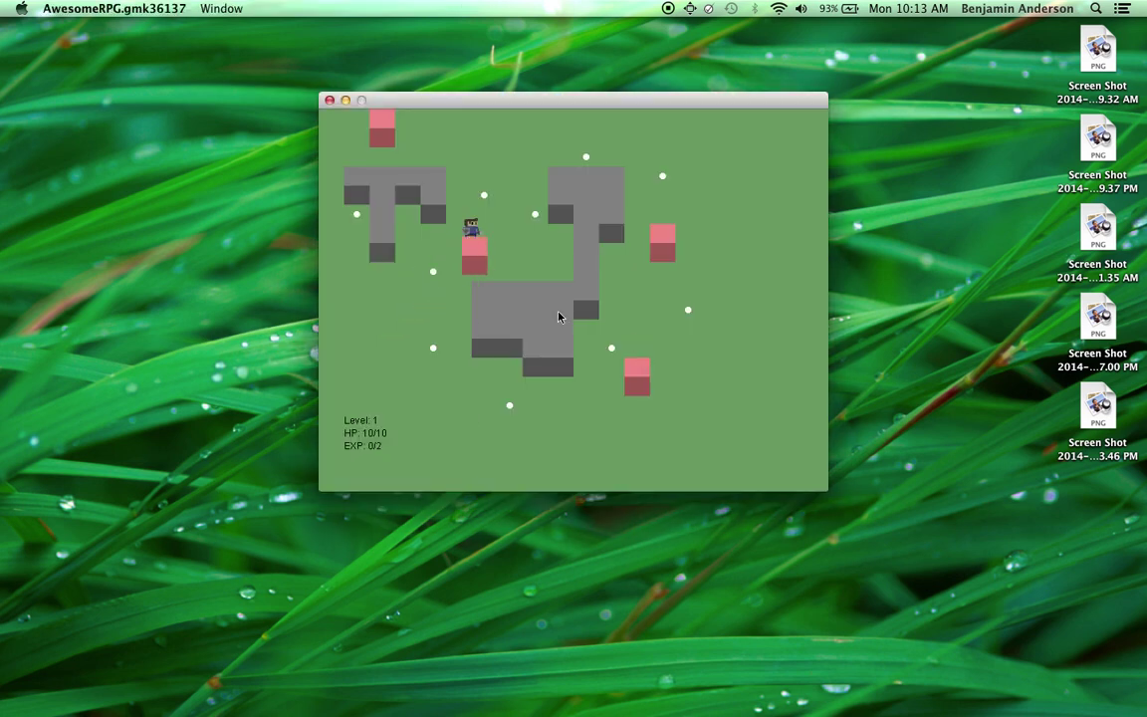
pyautogui.press('Left')
pyautogui.press('Down')
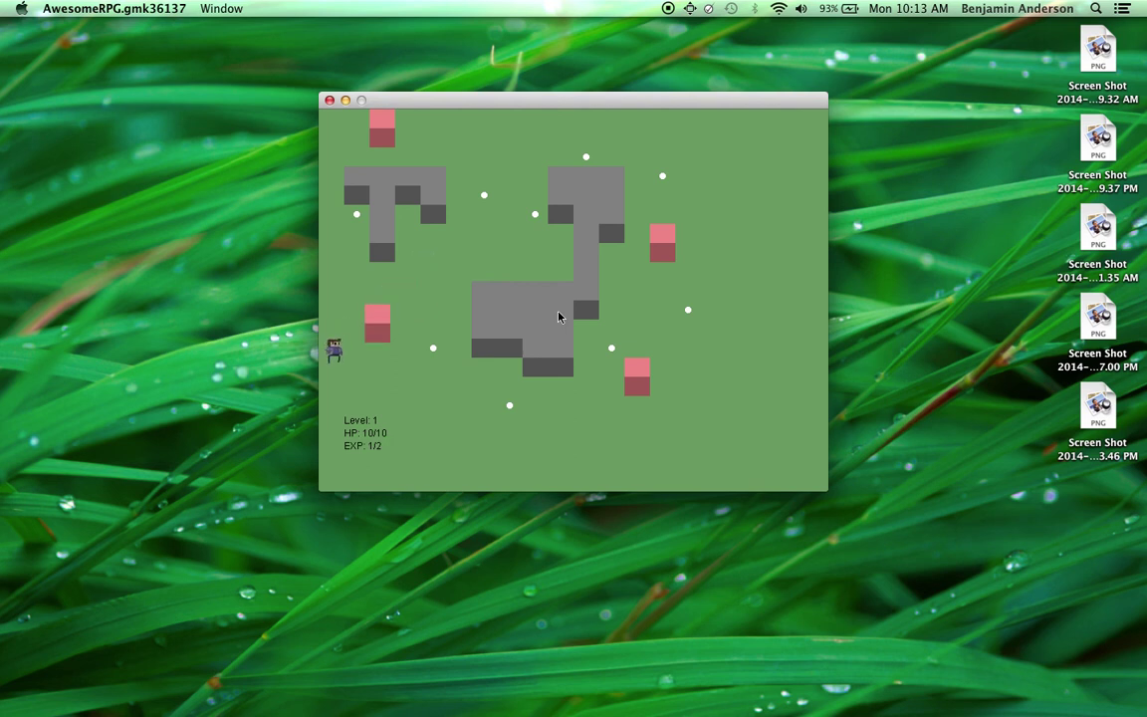
pyautogui.press('Right')
pyautogui.press('Down')
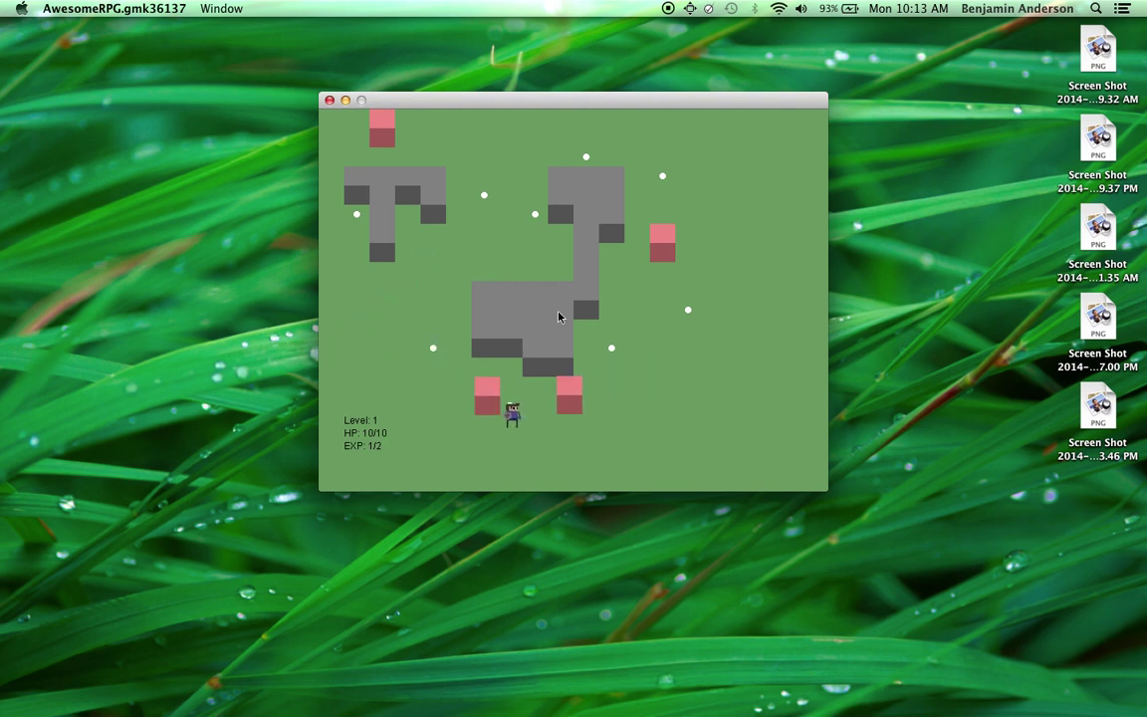
pyautogui.press('Left')
pyautogui.press('Up')
pyautogui.press('Right')
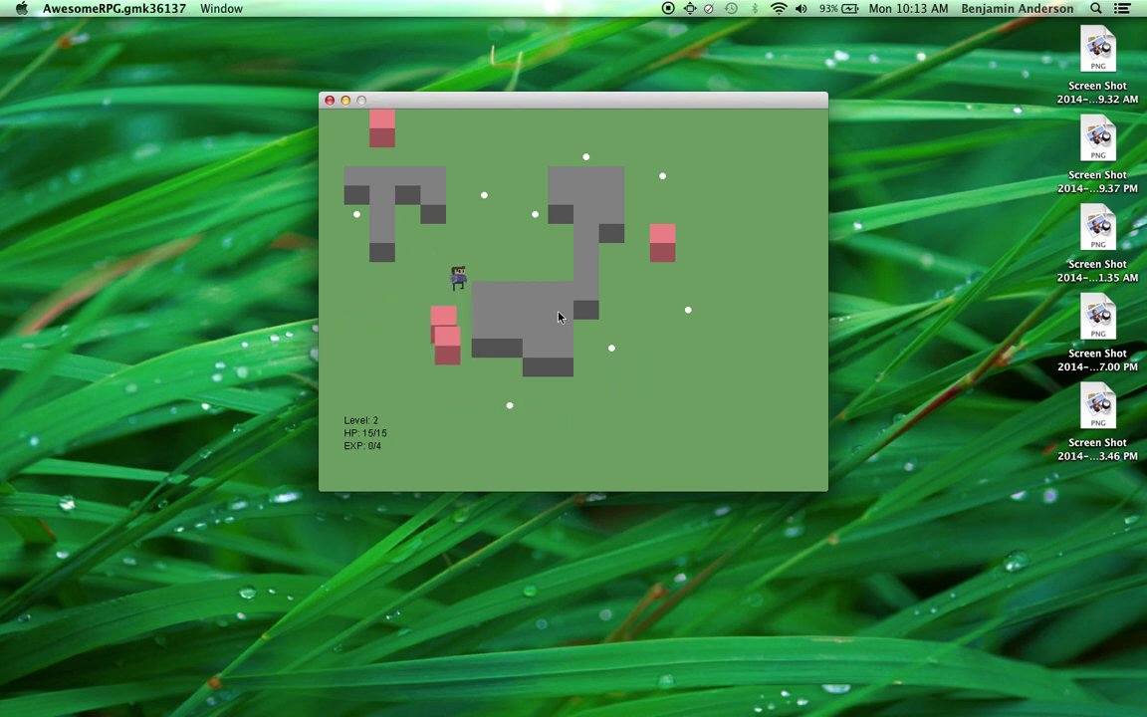
pyautogui.press('Escape')
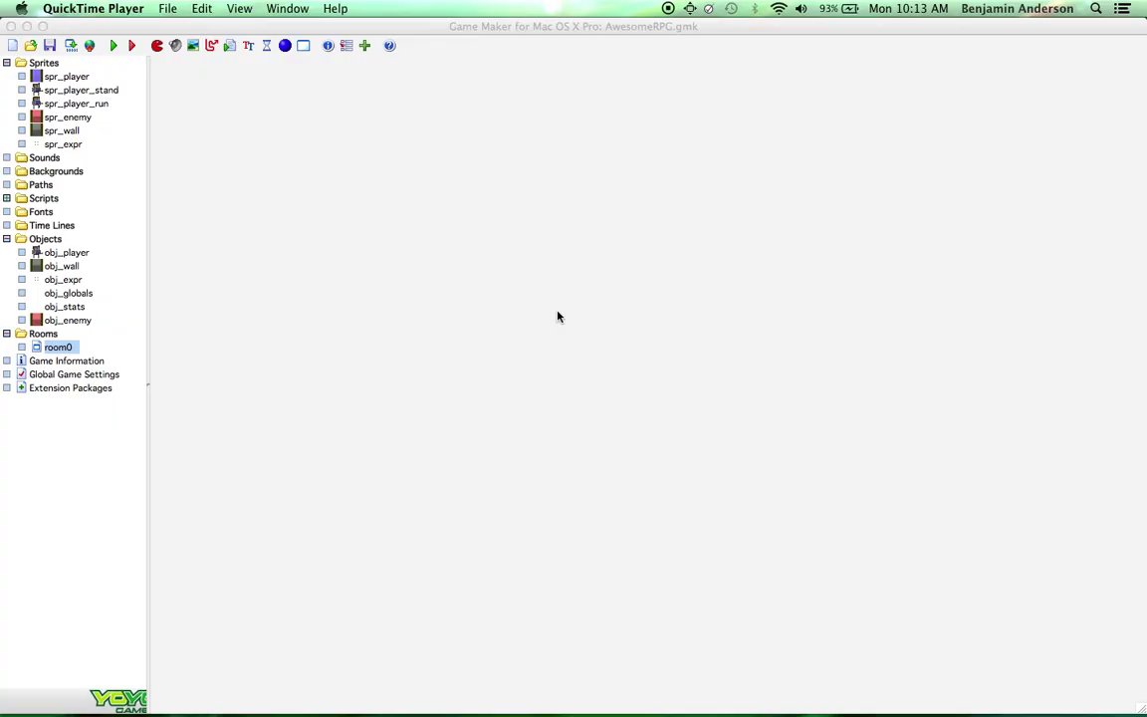
pyautogui.doubleClick(55, 257)
# Replace all 8 occurrences of 4 with 3 in the player's code and apply the changes
pyautogui.doubleClick(637, 261)
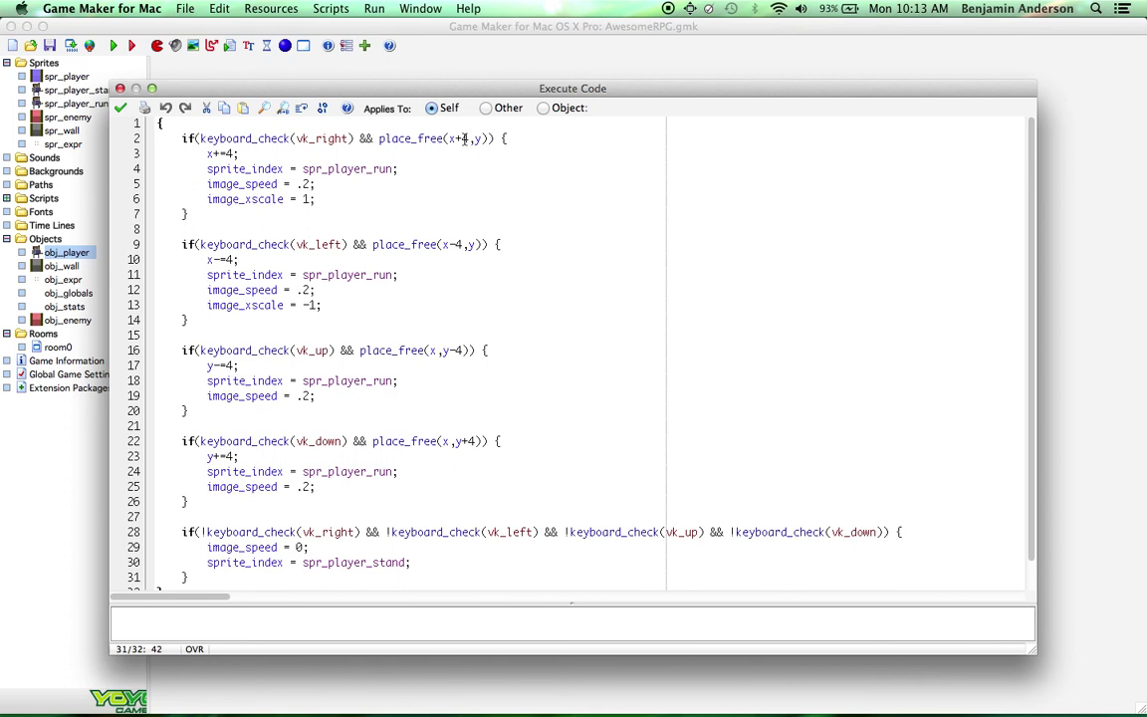
pyautogui.click(283, 108)
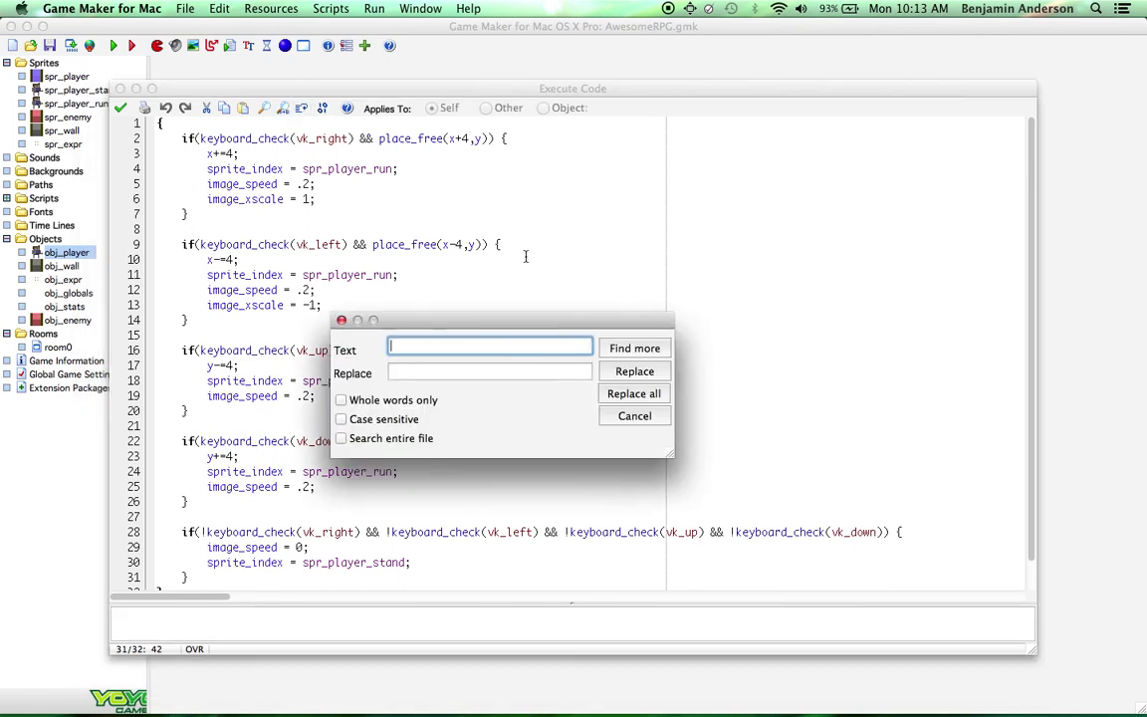
pyautogui.write('4')
pyautogui.click(439, 373)
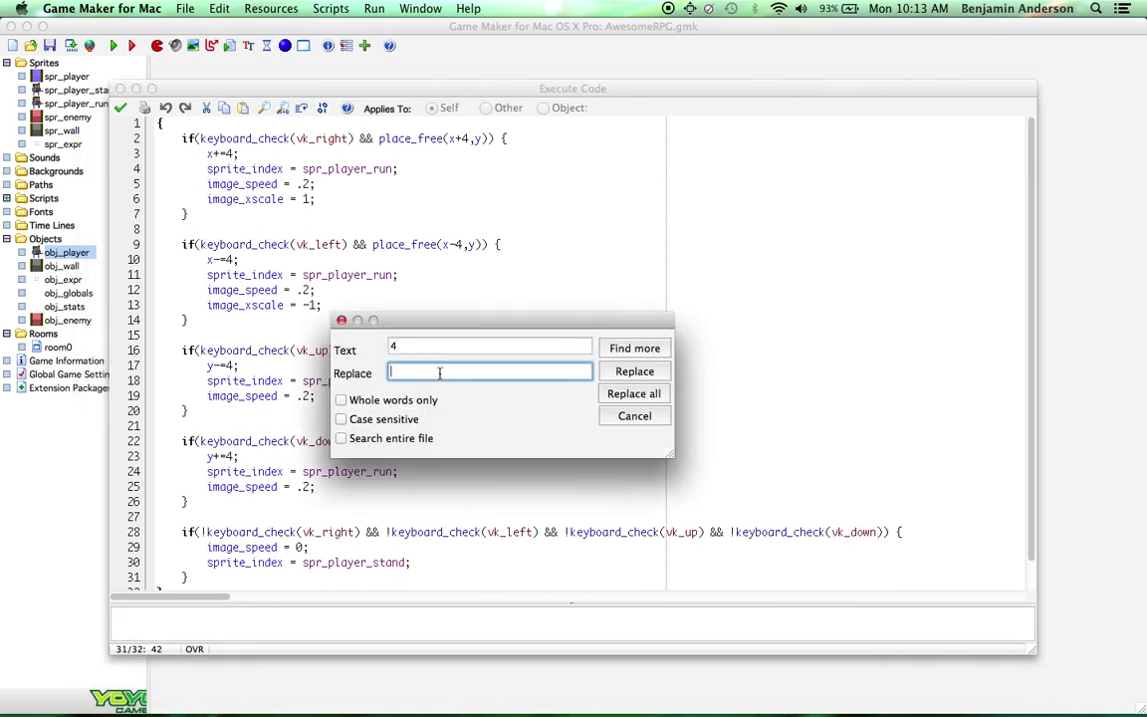
pyautogui.write('3')
pyautogui.click(651, 394)
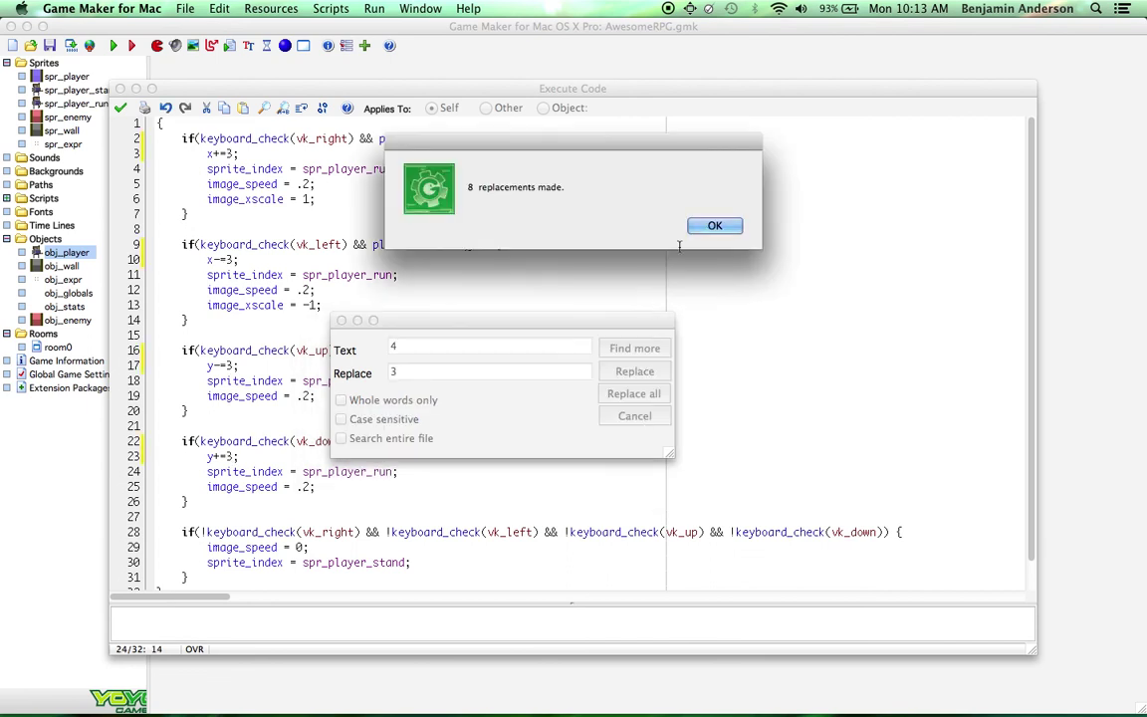
pyautogui.press('Return')
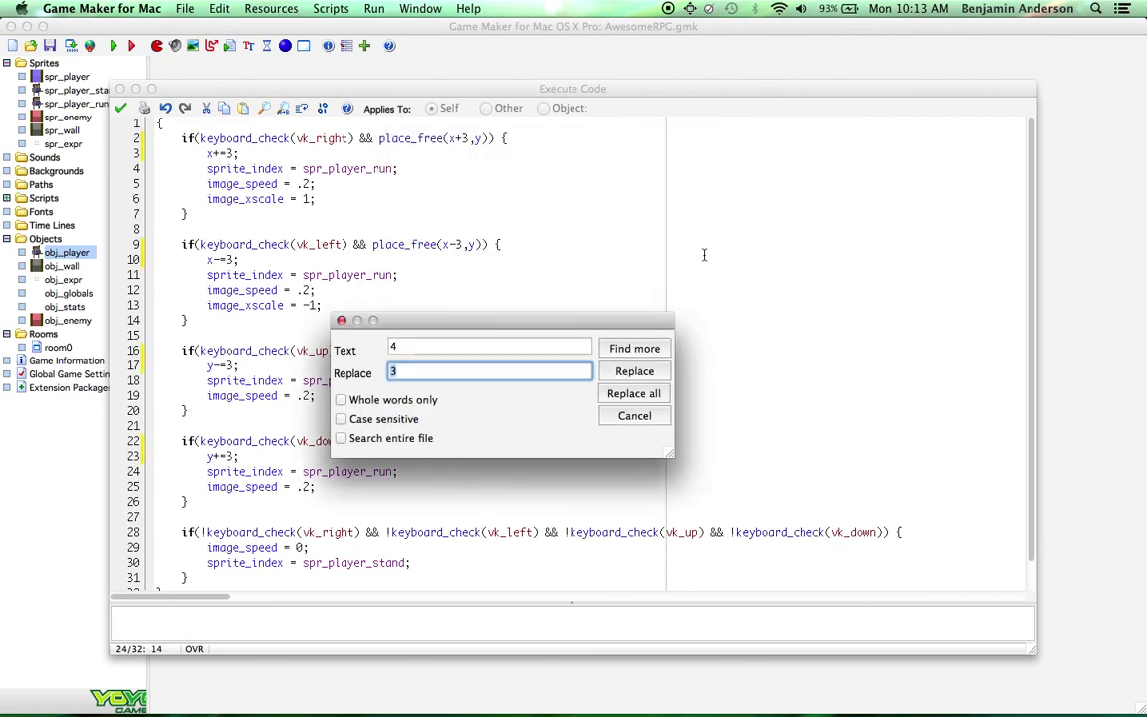
pyautogui.click(342, 320)
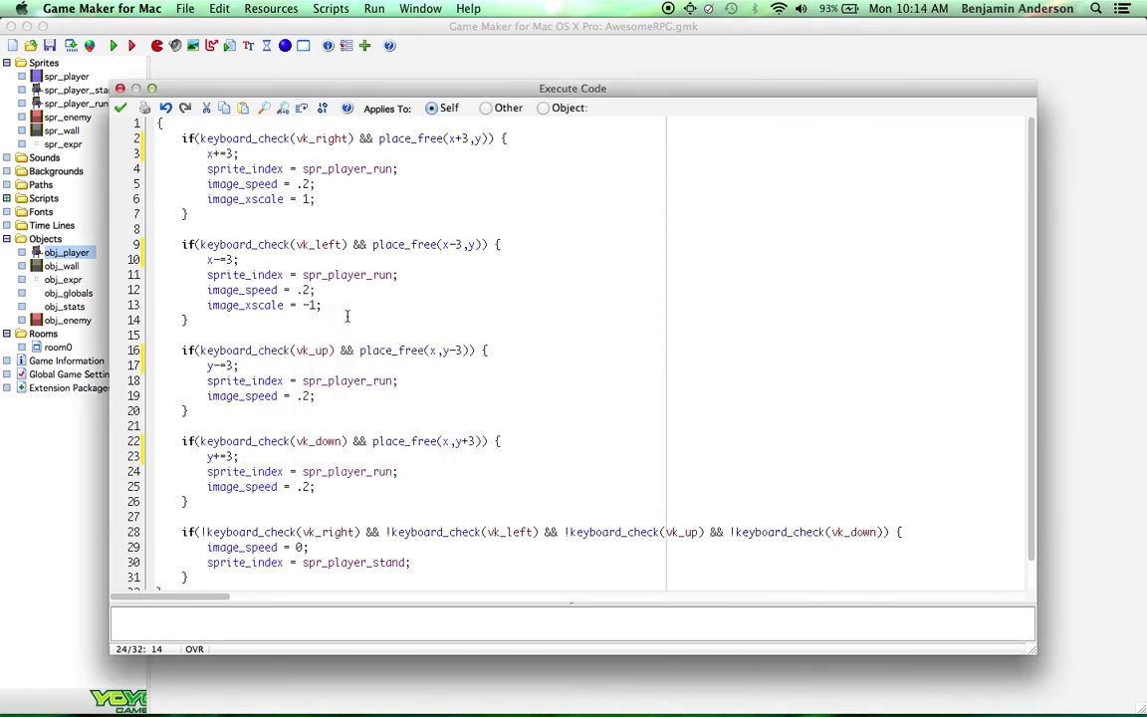
pyautogui.click(119, 107)
# Close the obj_player properties, save the project, and launch the game
pyautogui.press('Return')
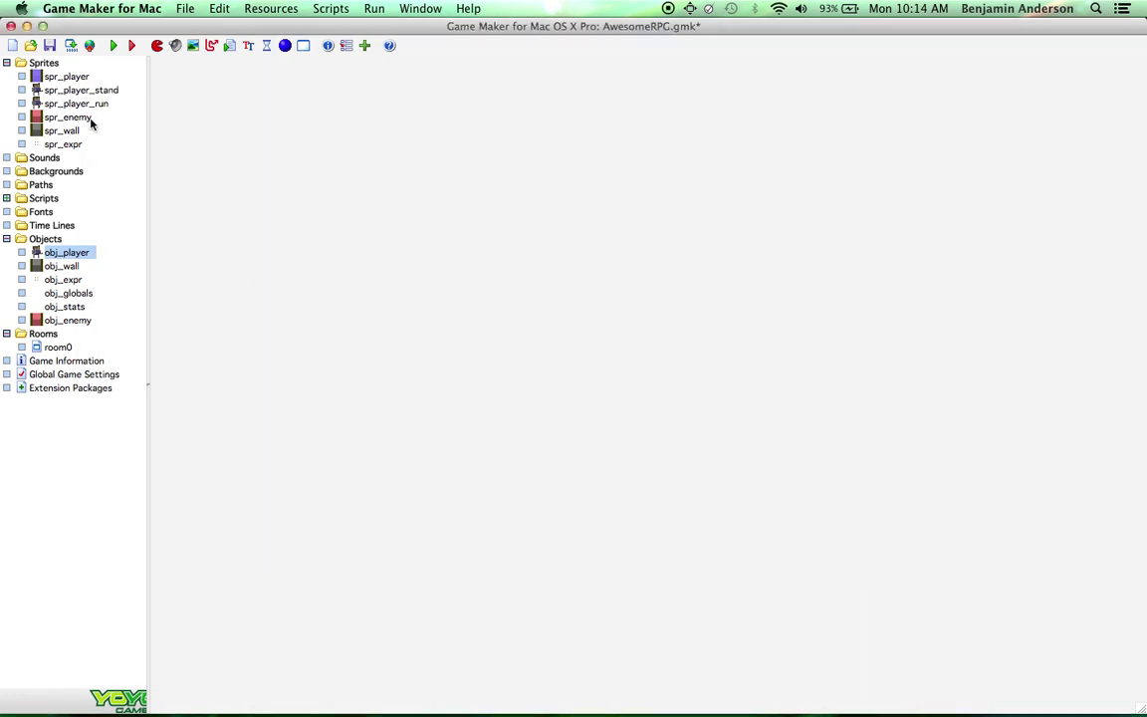
pyautogui.click(48, 45)
pyautogui.click(114, 46)
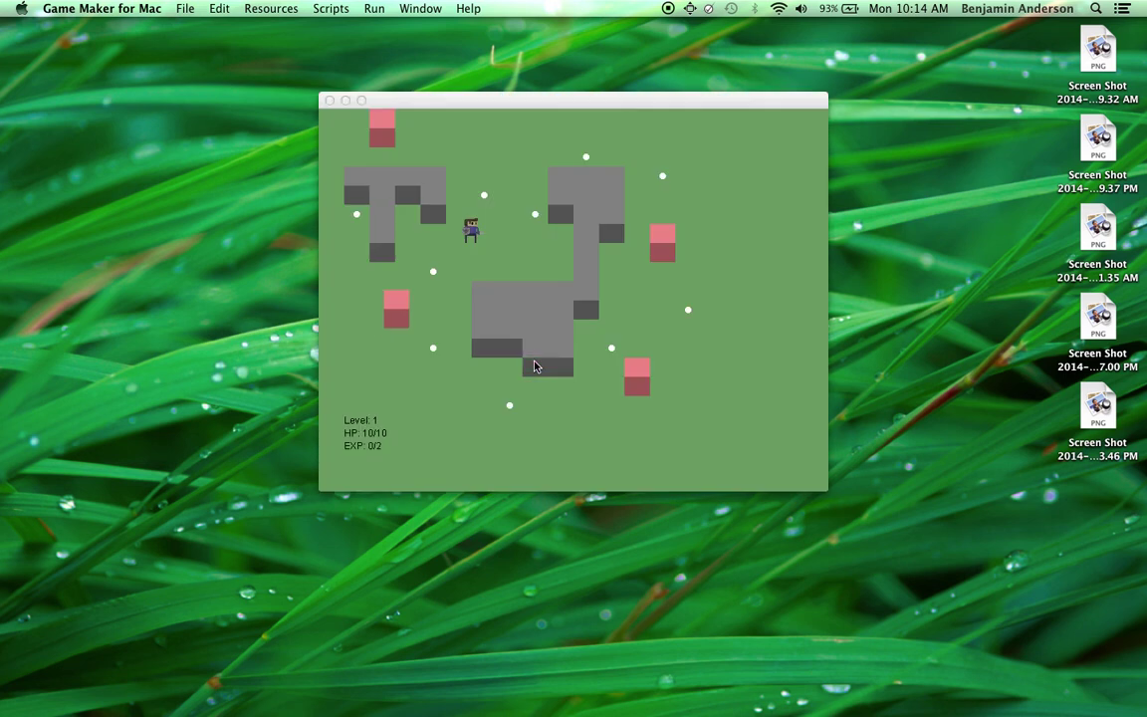
# Walk the animated player down and left through the room, collecting dots near the enemies
pyautogui.press('Up')
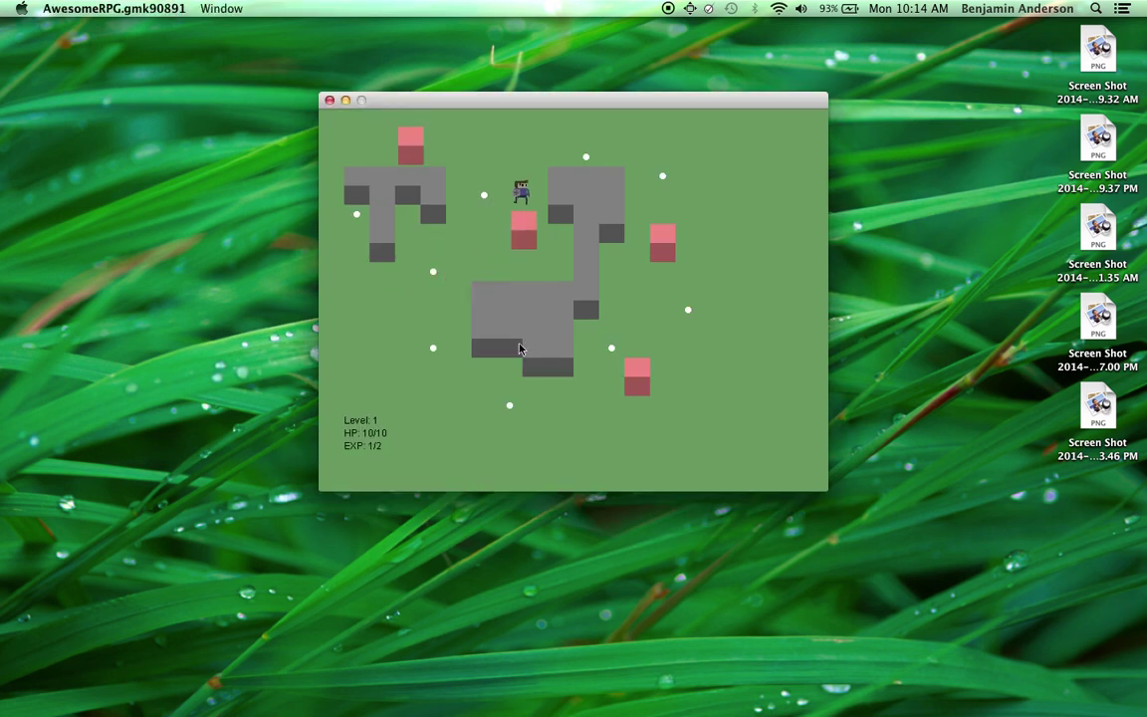
pyautogui.press('Left')
pyautogui.press('Down')
pyautogui.press('Down')
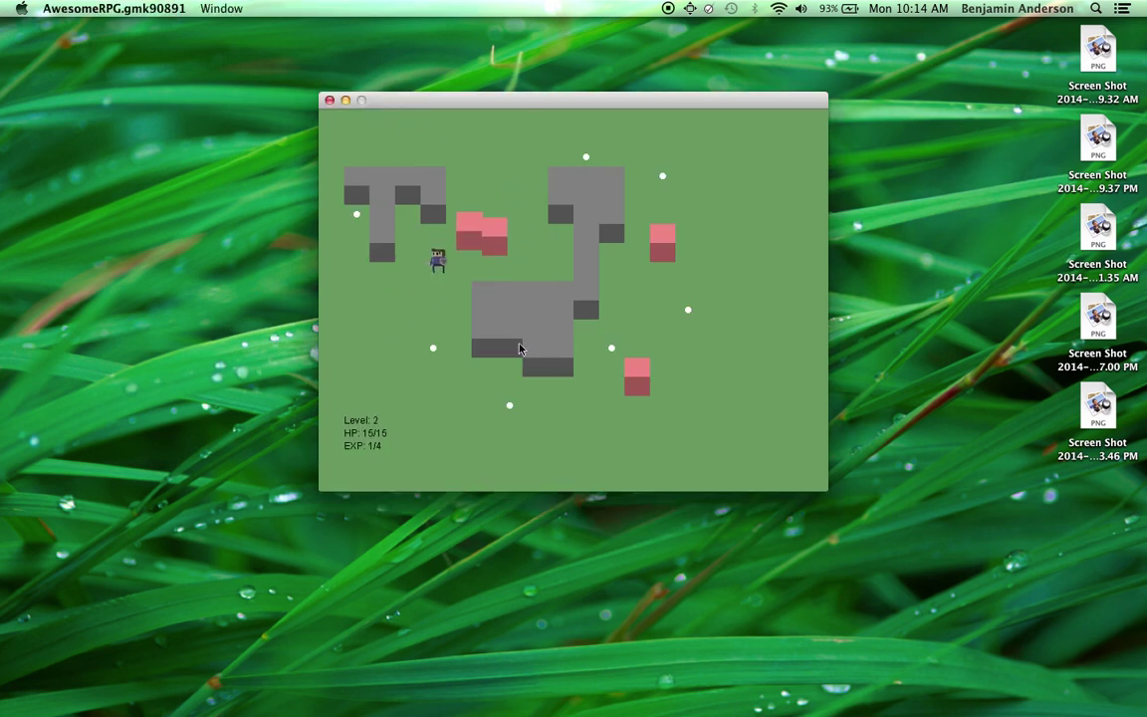
pyautogui.press('Left')
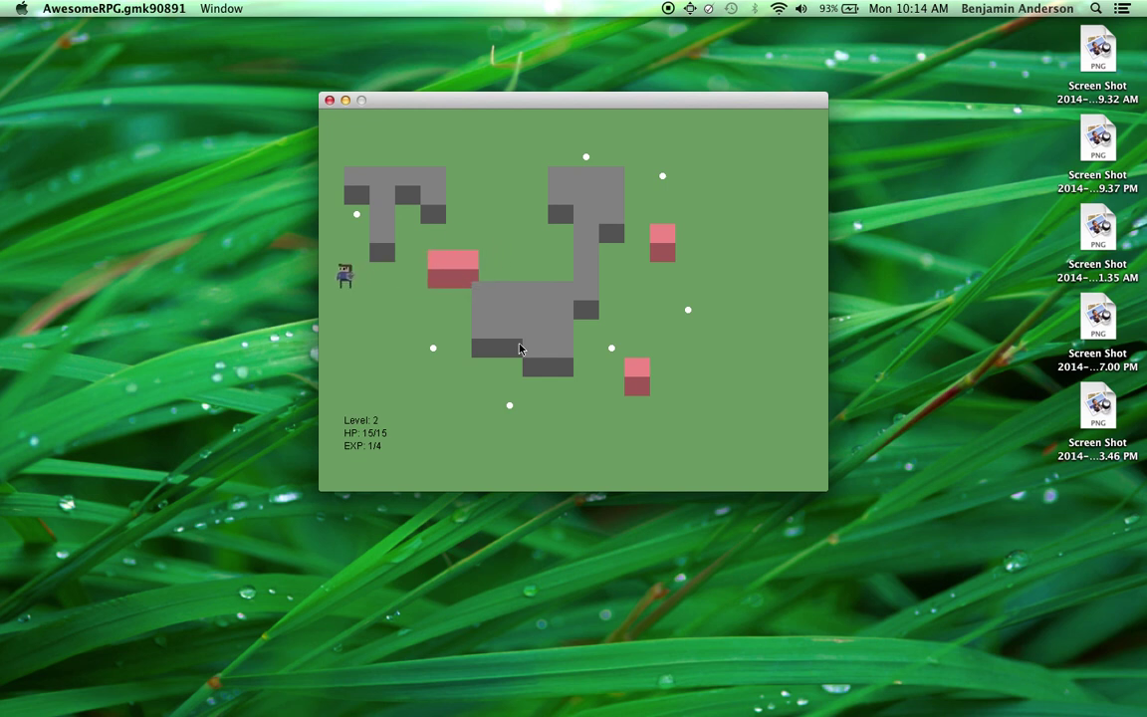
pyautogui.press('Down')
pyautogui.press('Right')
pyautogui.press('Right')
pyautogui.press('Down')
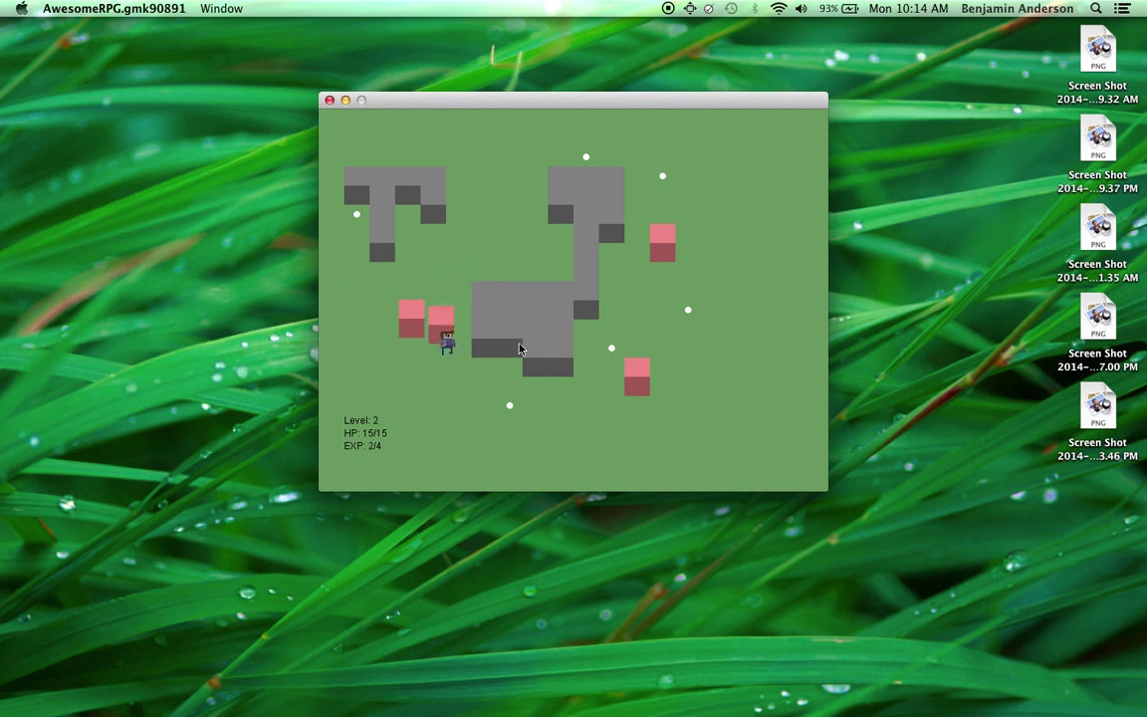
pyautogui.press('Right')
pyautogui.press('Down')
pyautogui.press('Left')
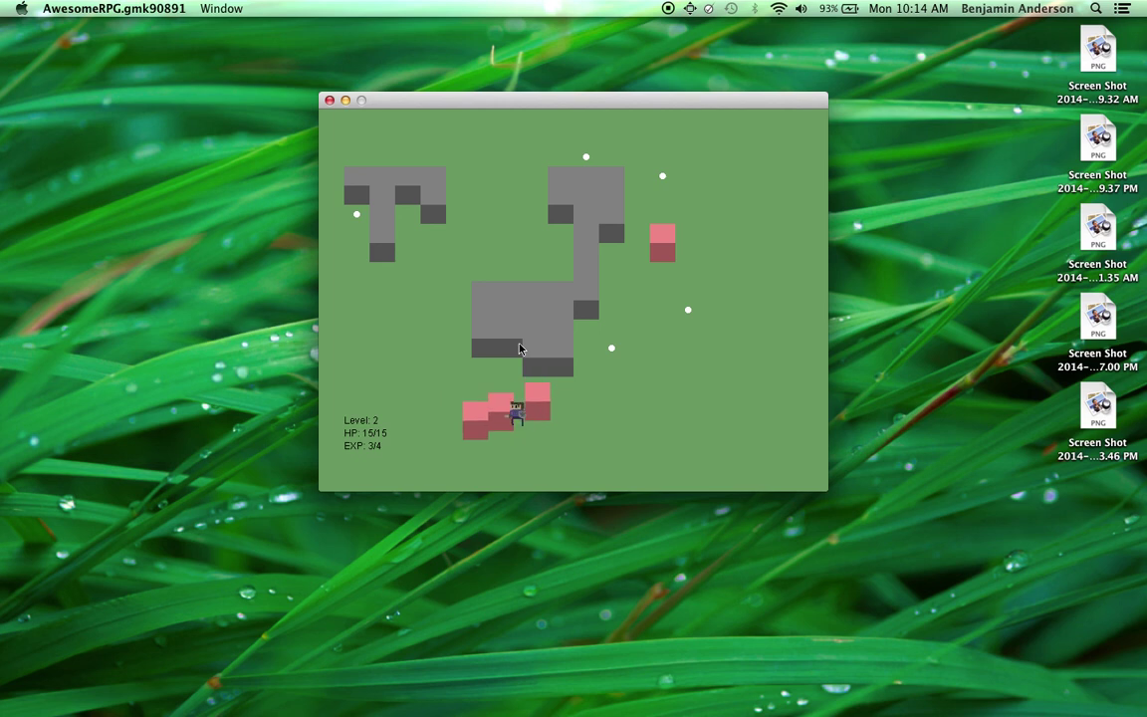
# Steer the player right and up across the map, collecting dots until reaching Level 3
pyautogui.press('Up')
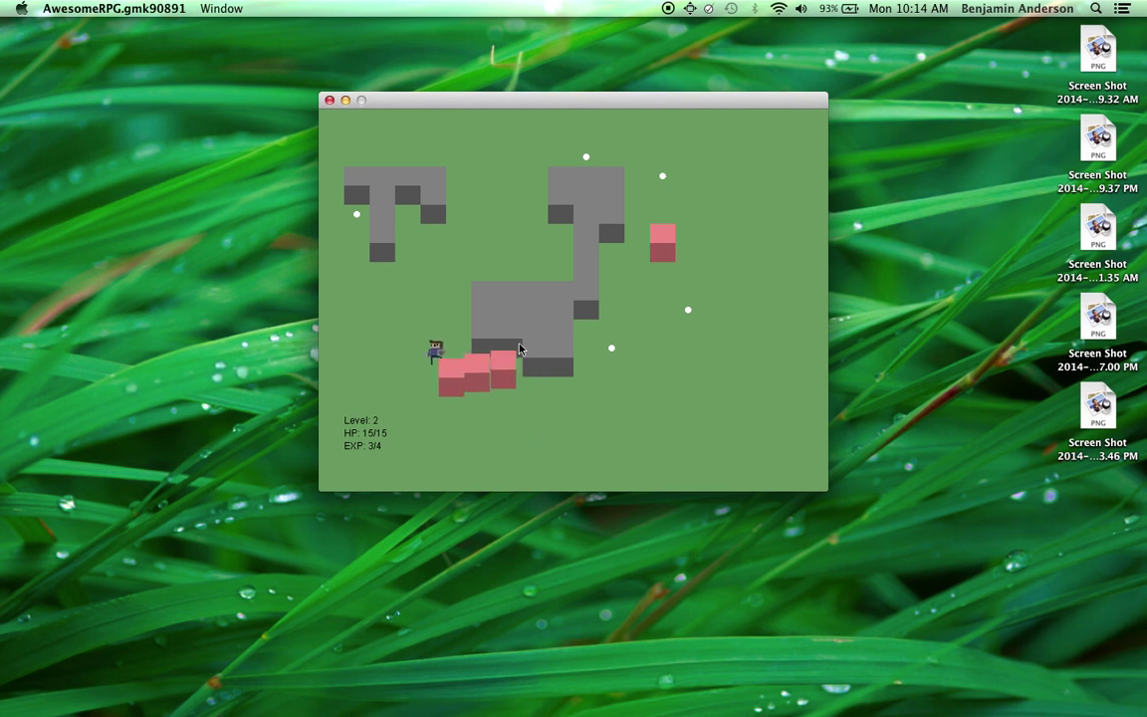
pyautogui.press('Down')
pyautogui.press('Right')
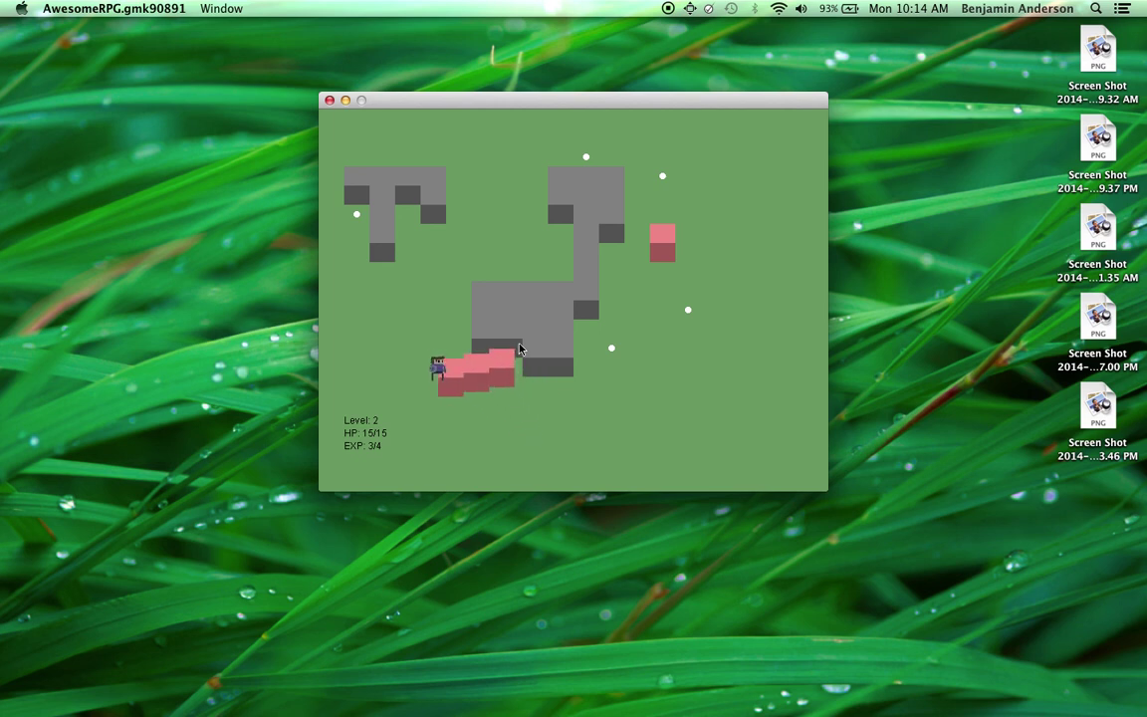
pyautogui.press('Down')
pyautogui.press('Right')
pyautogui.press('Right')
pyautogui.press('Right')
pyautogui.press('Right')
pyautogui.press('Right')
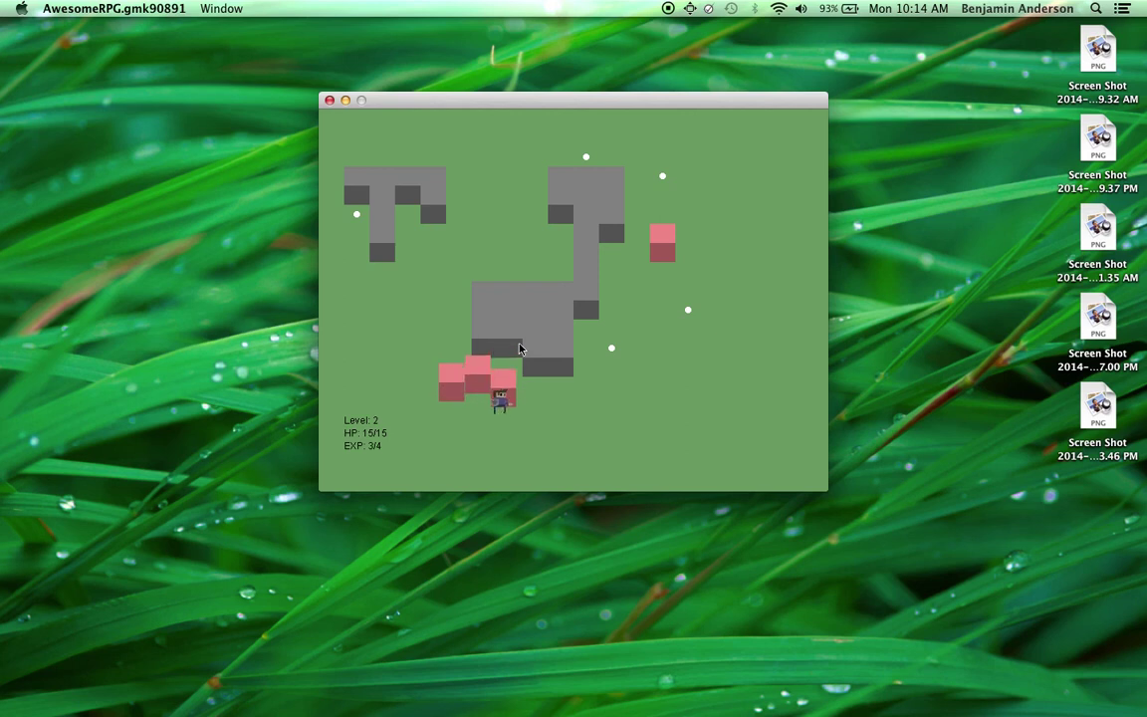
pyautogui.press('Up')
pyautogui.press('Up')
pyautogui.press('Right')
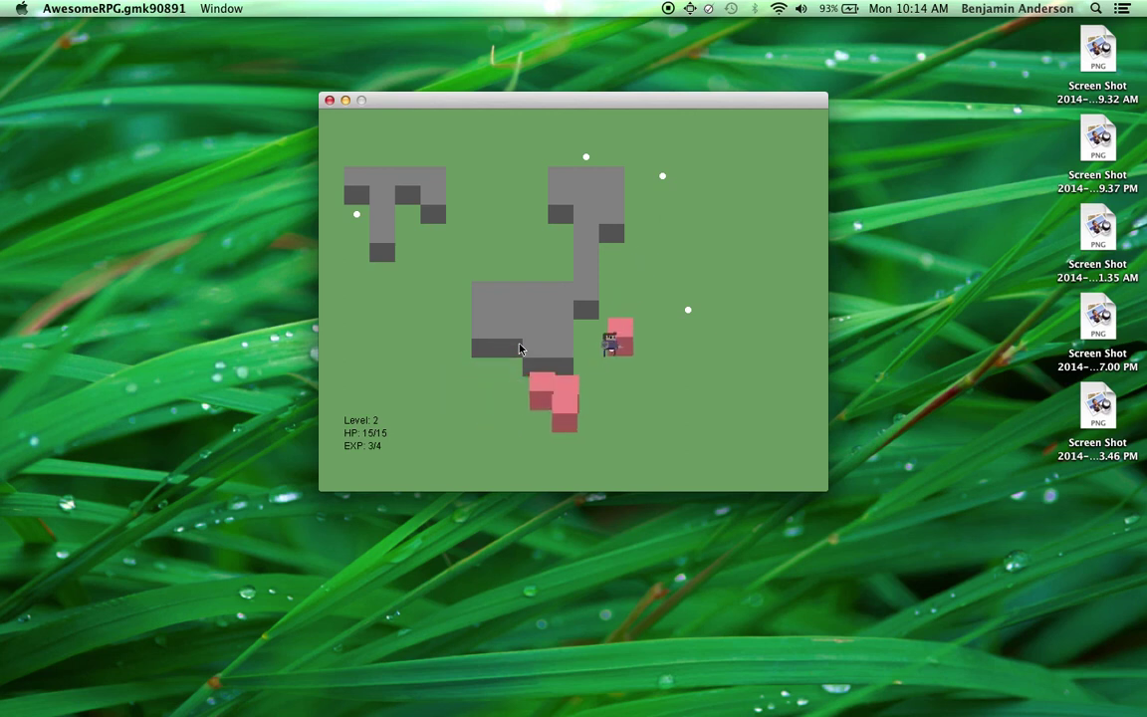
pyautogui.press('Right')
pyautogui.press('Up')
pyautogui.press('Right')
pyautogui.press('Right')
pyautogui.press('Up')
pyautogui.press('Up')
pyautogui.press('Up')
pyautogui.press('Up')
pyautogui.press('Up')
pyautogui.press('Up')
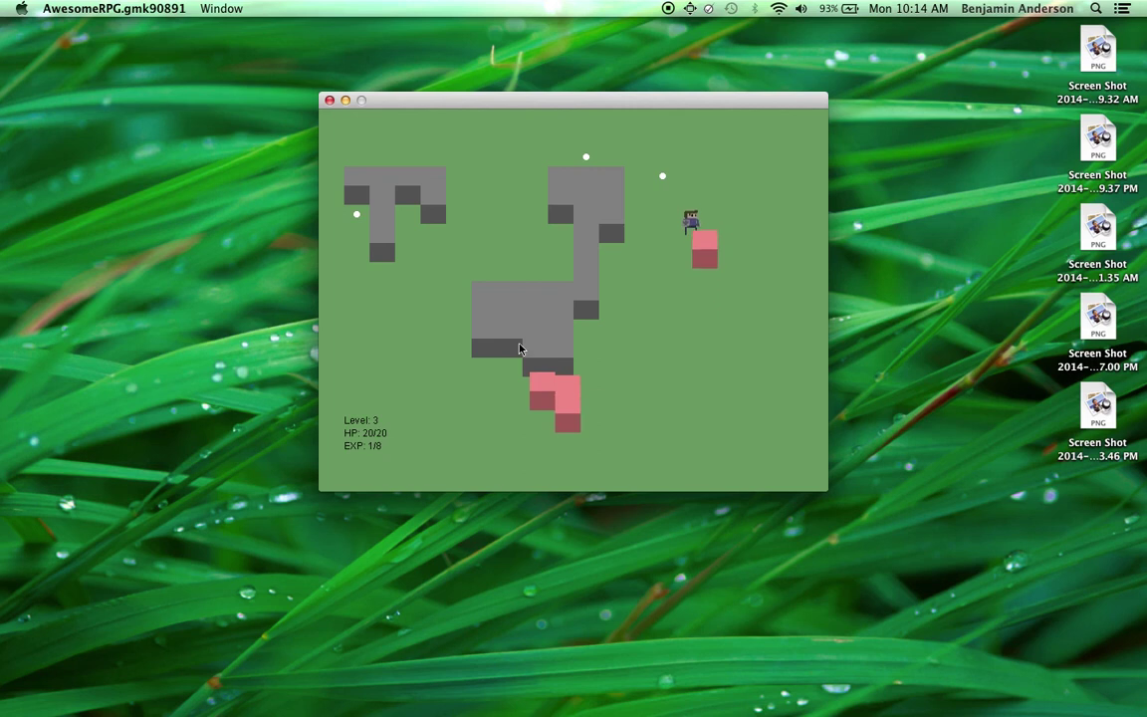
pyautogui.press('Left')
pyautogui.press('Left')
pyautogui.press('Left')
pyautogui.press('Left')
pyautogui.press('Left')
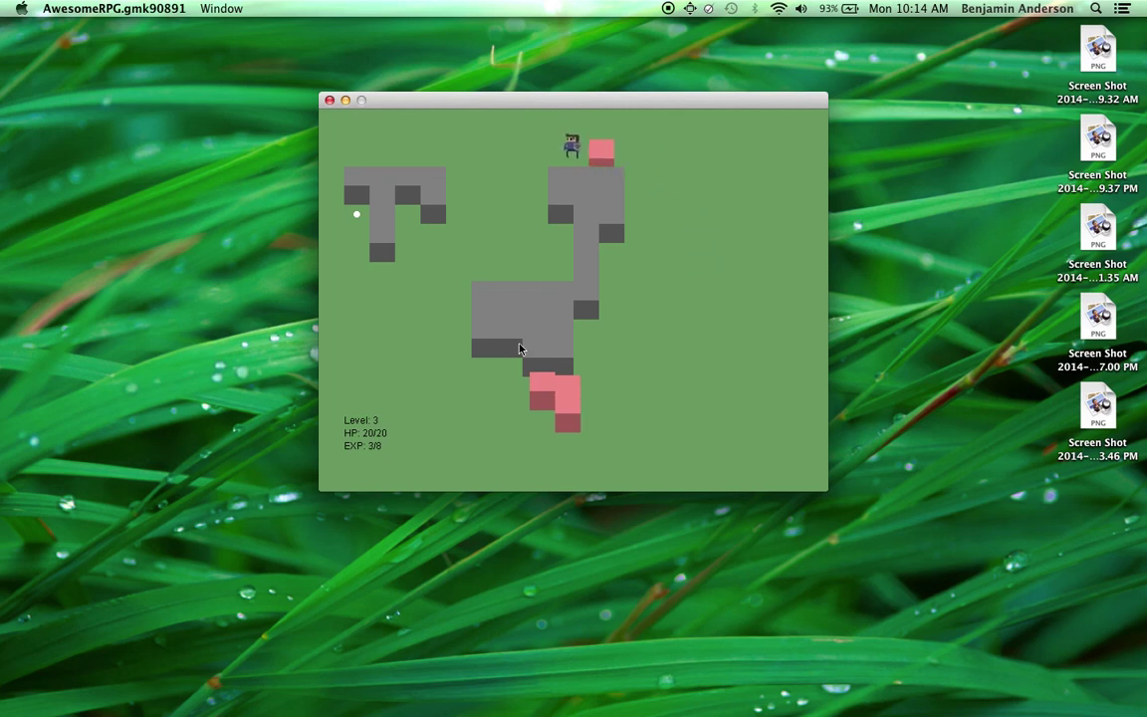
pyautogui.press('Left')
pyautogui.press('Left')
pyautogui.press('Down')
pyautogui.press('Down')
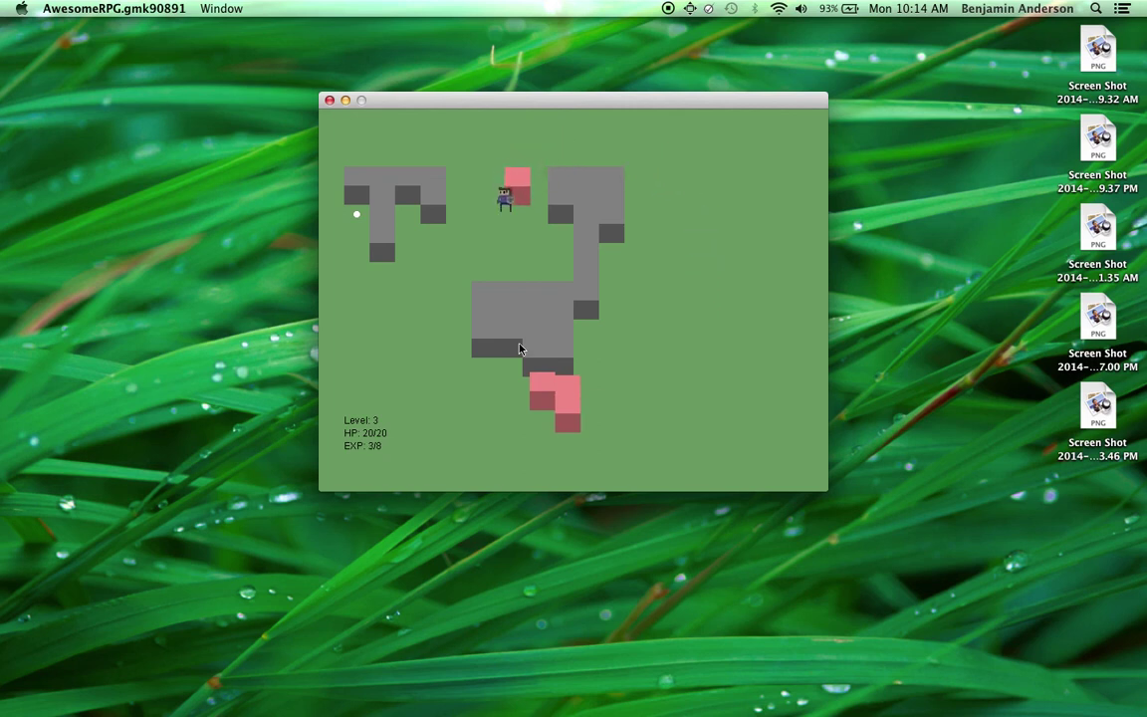
# Close the running game and open spr_player_stand in the Sprite Editor
pyautogui.click(331, 102)
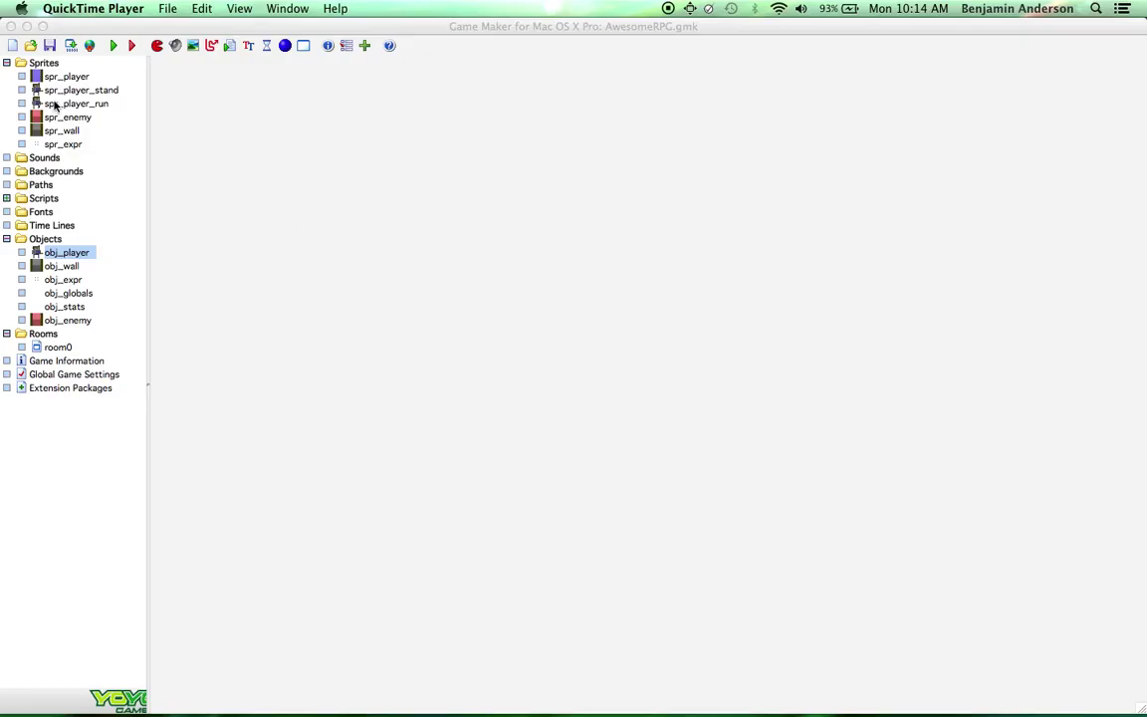
pyautogui.click(49, 45)
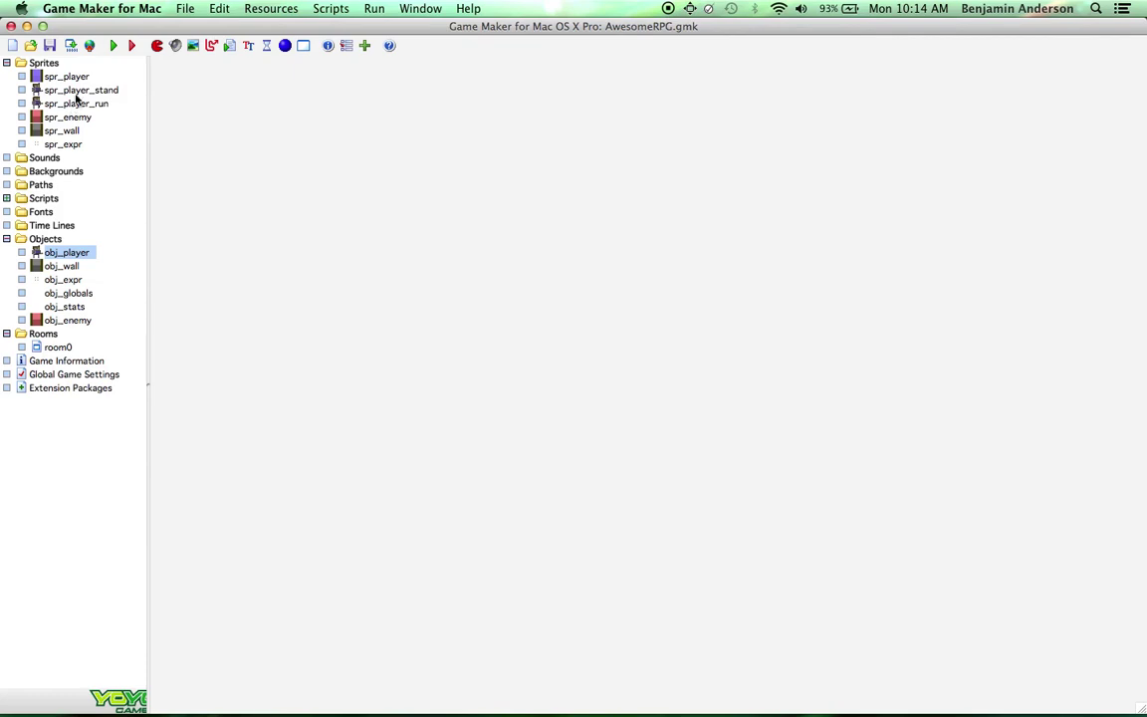
pyautogui.doubleClick(70, 90)
pyautogui.click(564, 310)
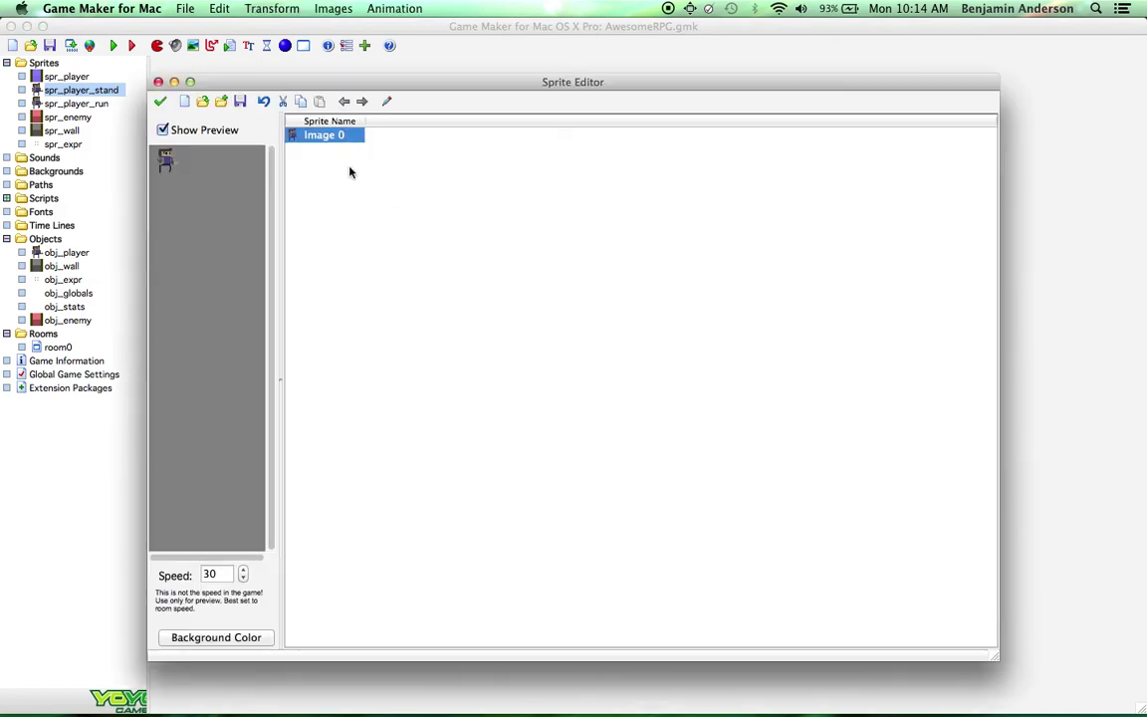
# View spr_player_stand's Image 0 enlarged in the image editor, then keep it and close
pyautogui.doubleClick(299, 137)
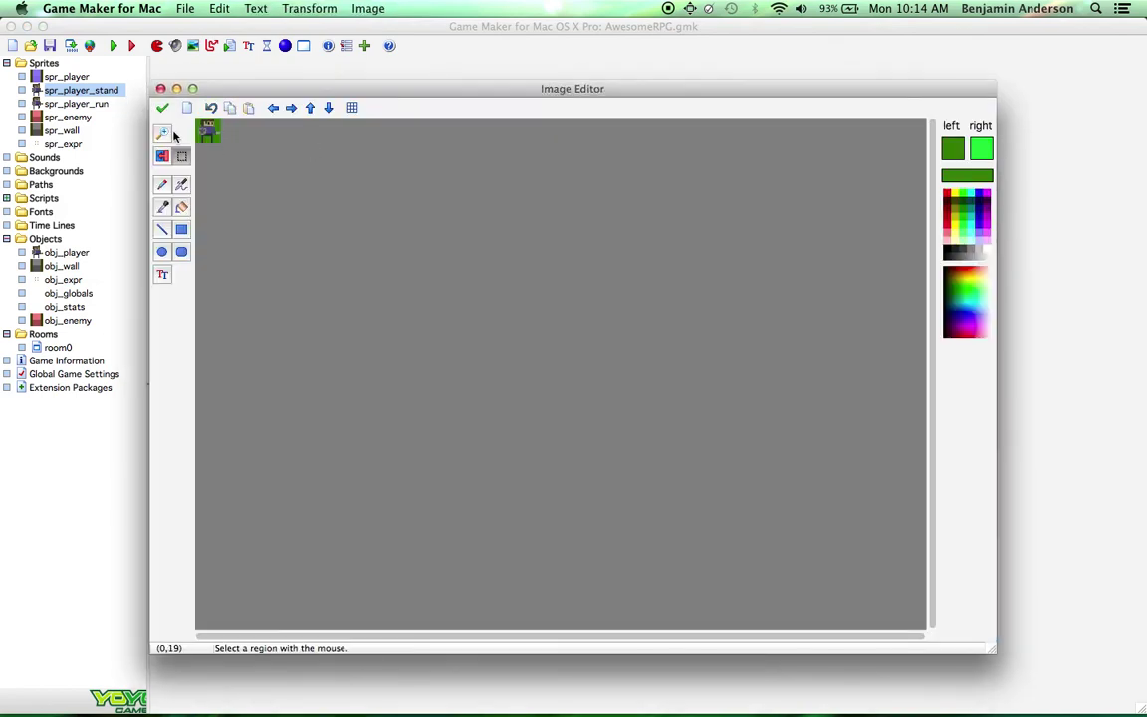
pyautogui.click(162, 133)
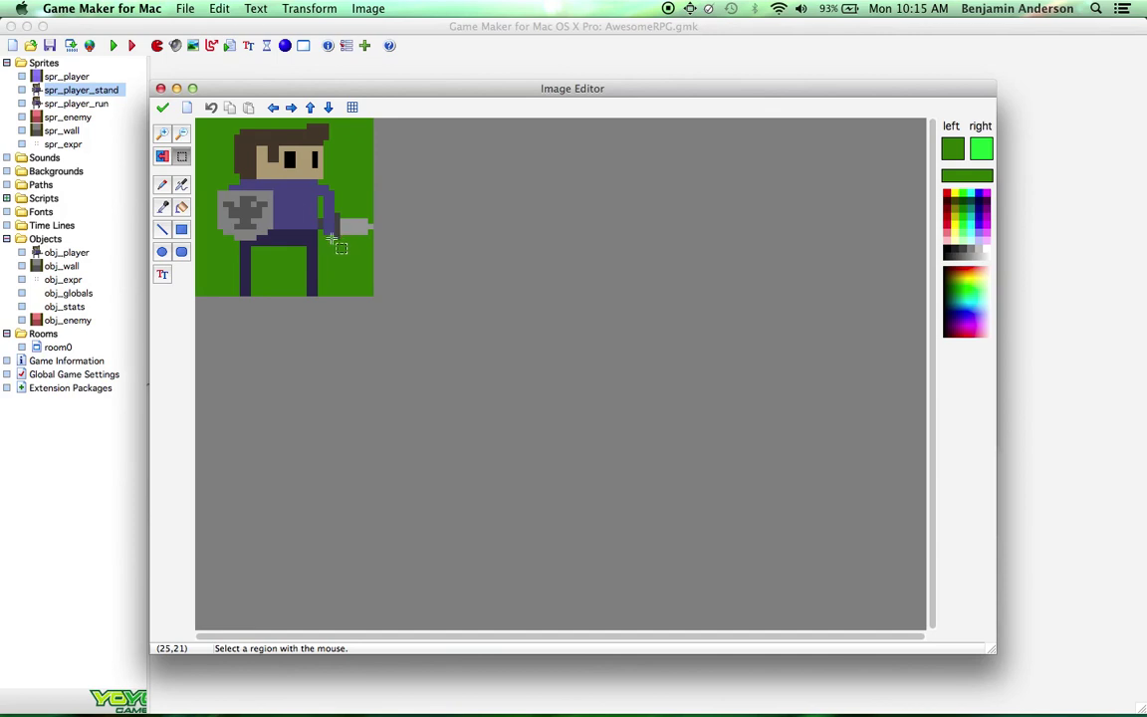
pyautogui.click(163, 108)
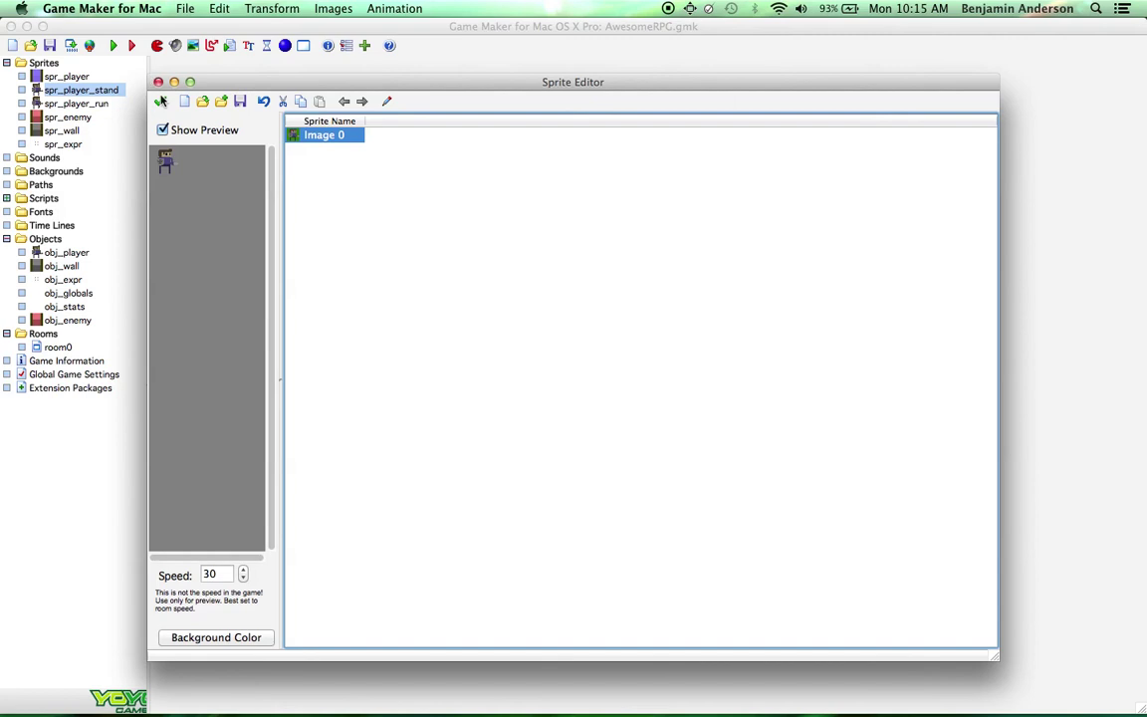